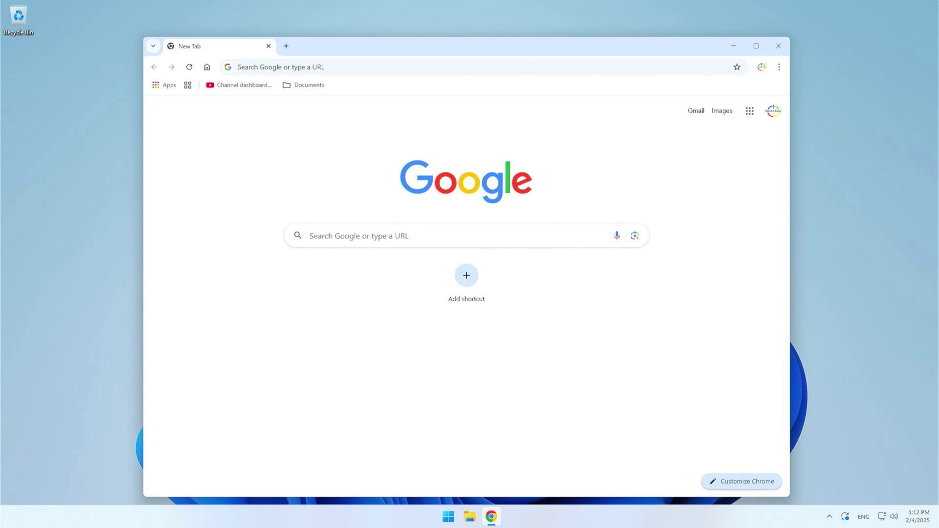
# Search Google for cachyOS and open the download page on cachyos.org
pyautogui.click(433, 240)
pyautogui.write('cach')
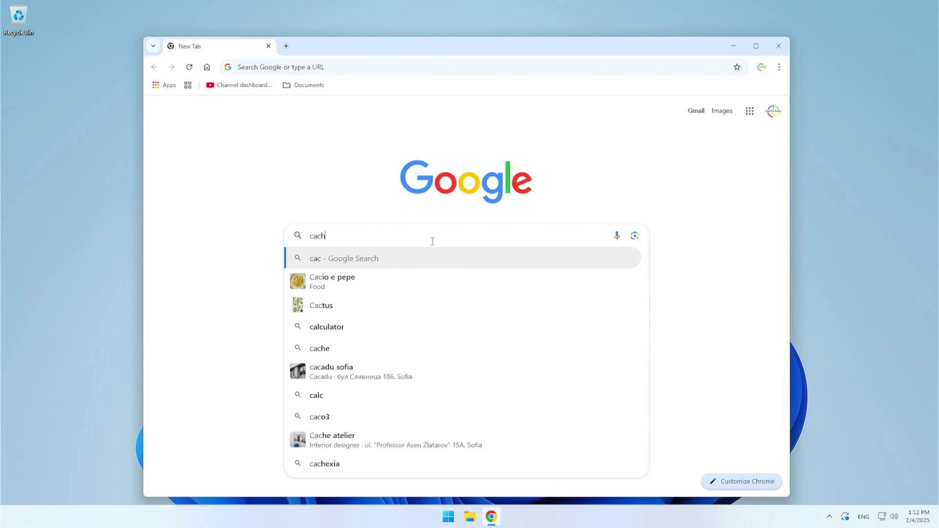
pyautogui.write('yOS')
pyautogui.press('Return')
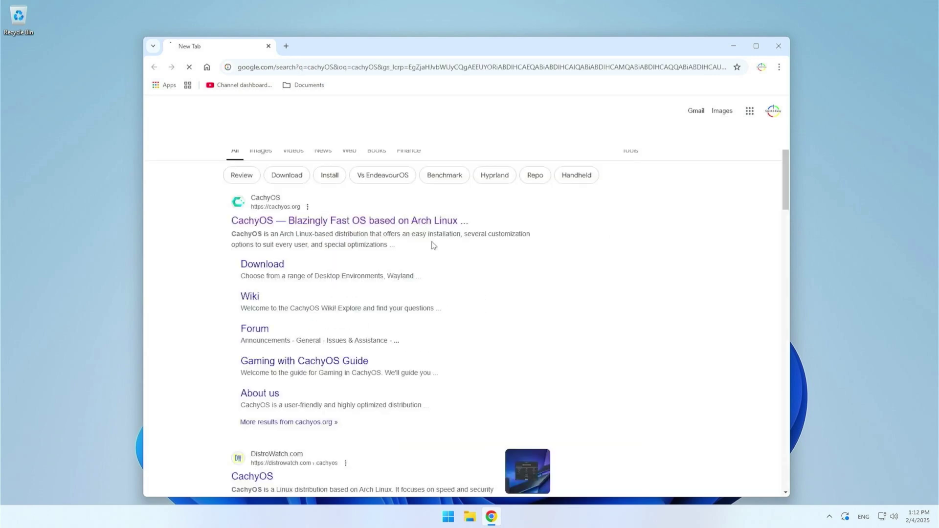
pyautogui.click(303, 227)
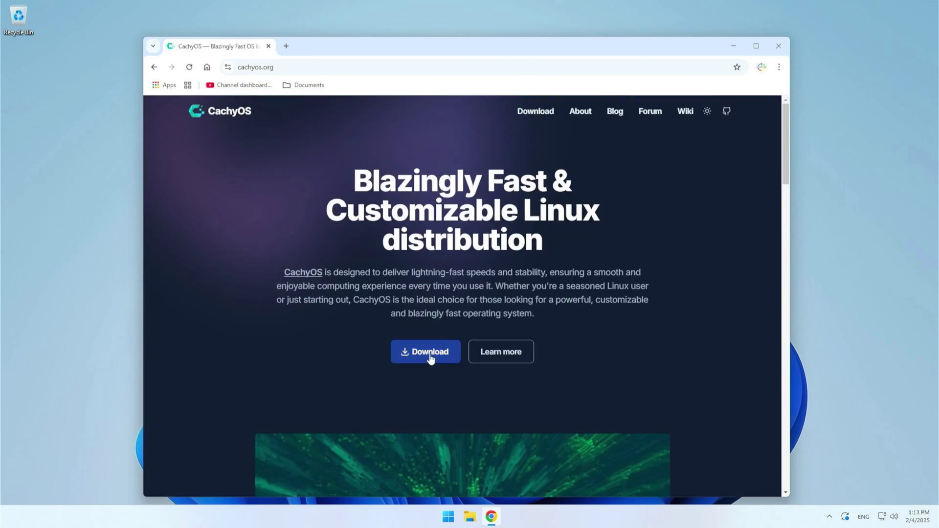
pyautogui.click(429, 354)
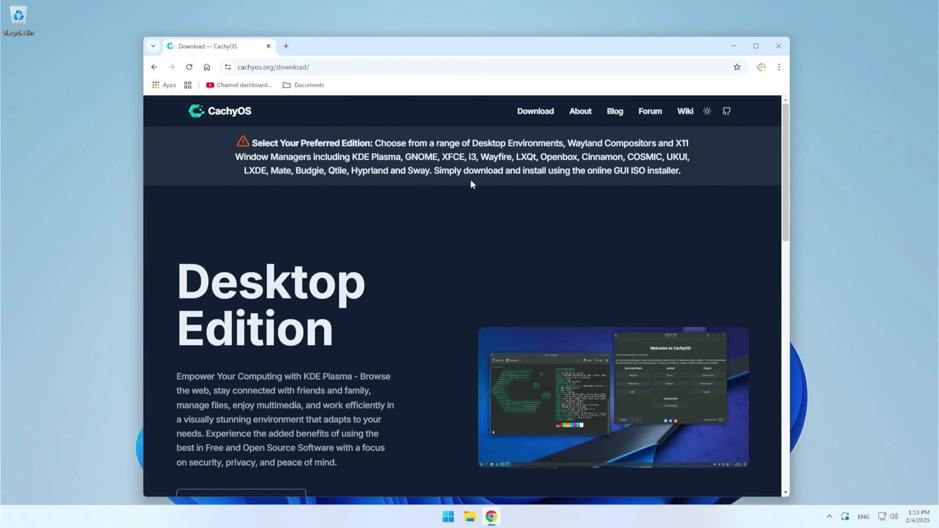
# Scroll through the Desktop Edition and Handheld Edition sections of the download page
pyautogui.scroll(-2, 471, 184)
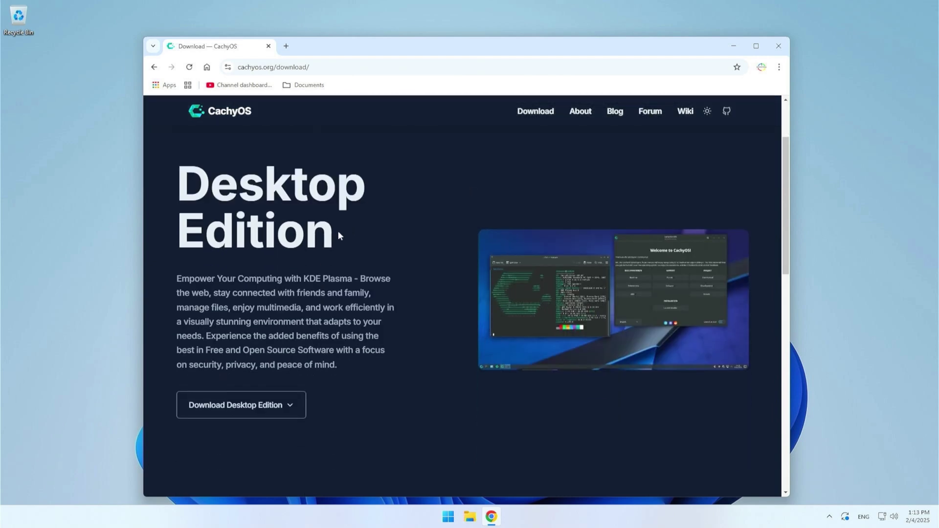
pyautogui.tripleClick(328, 244)
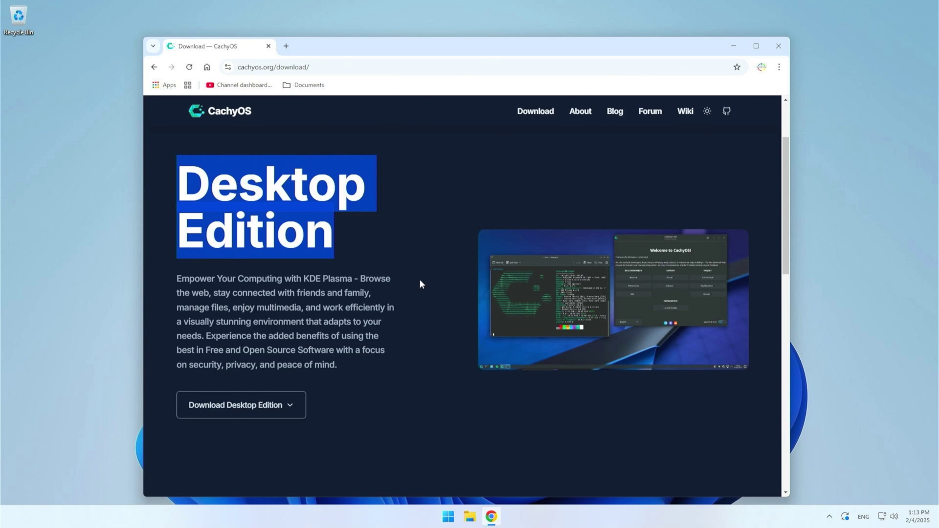
pyautogui.scroll(-3, 420, 281)
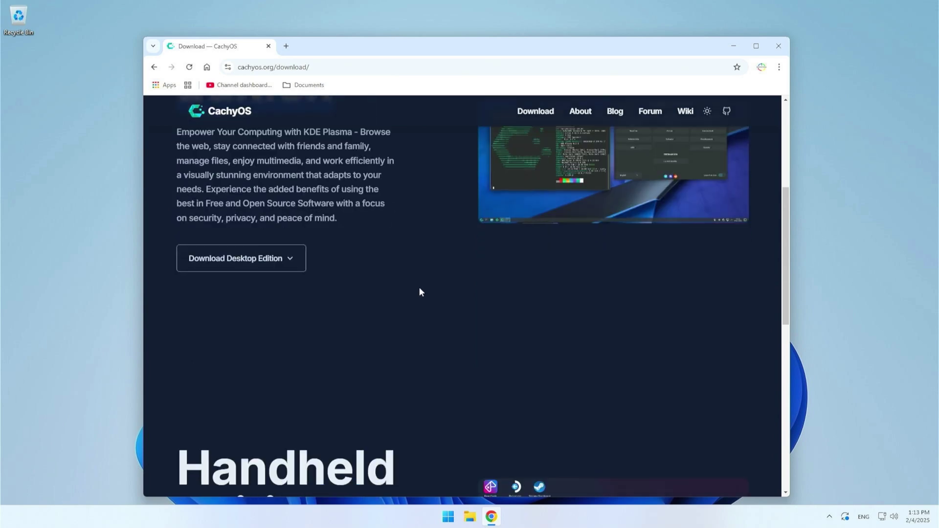
pyautogui.scroll(-3, 419, 289)
pyautogui.scroll(-3, 418, 296)
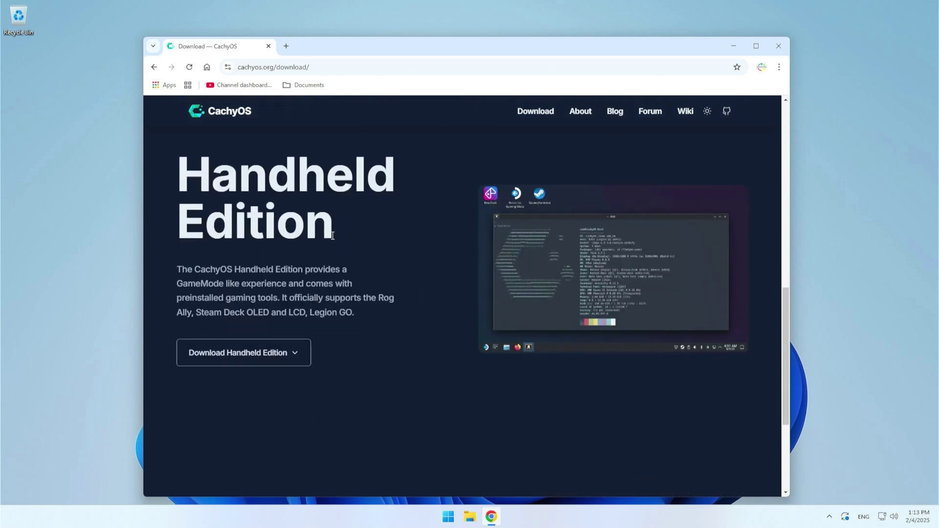
pyautogui.moveTo(333, 236); pyautogui.dragTo(181, 189)
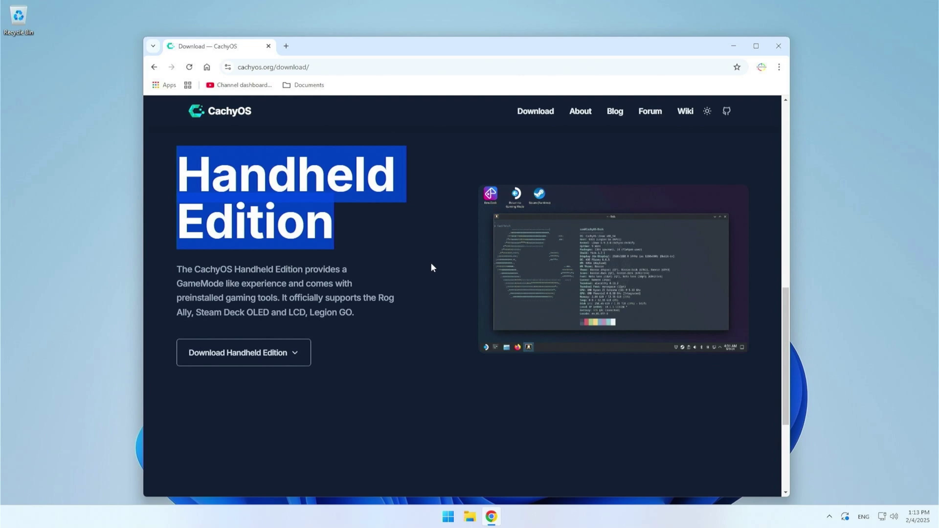
pyautogui.scroll(4, 430, 264)
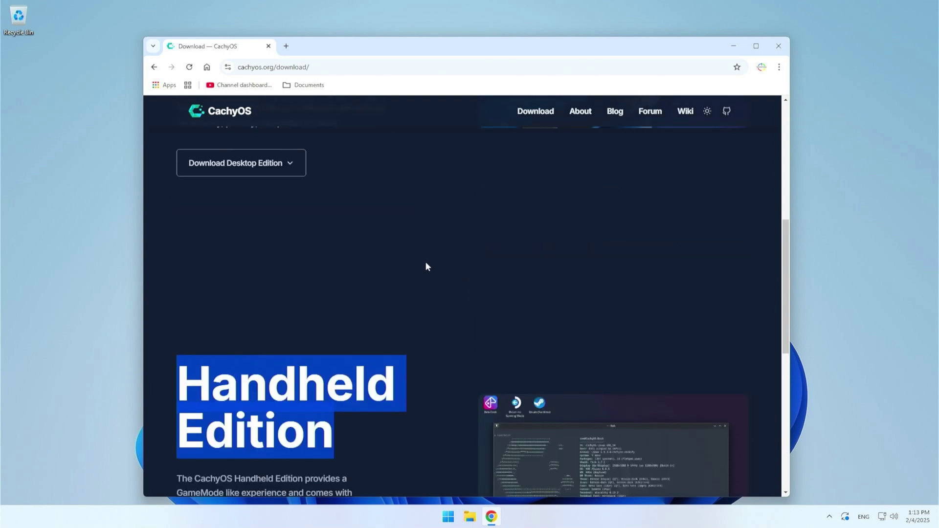
pyautogui.scroll(5, 425, 267)
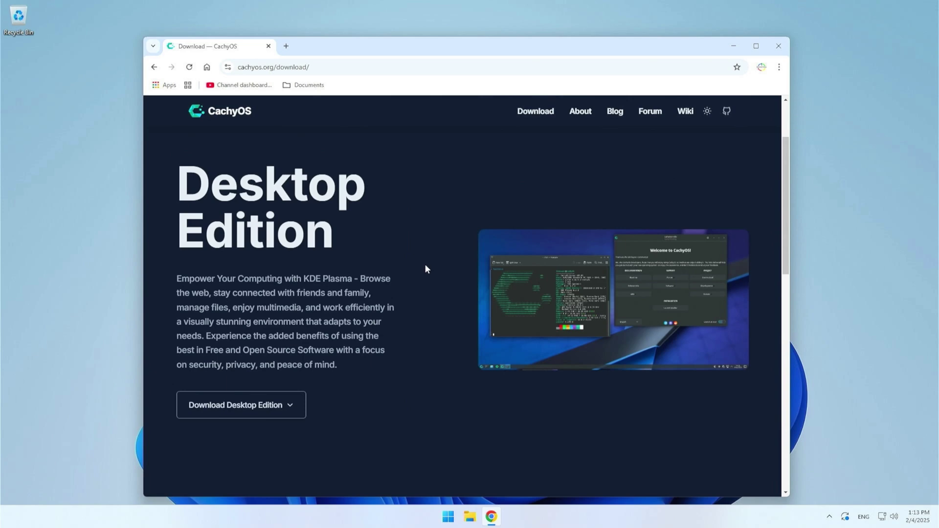
# Directly download the Desktop Edition ISO and view it in Chrome's full download history
pyautogui.click(269, 404)
pyautogui.scroll(-3, 271, 371)
pyautogui.scroll(-2, 271, 346)
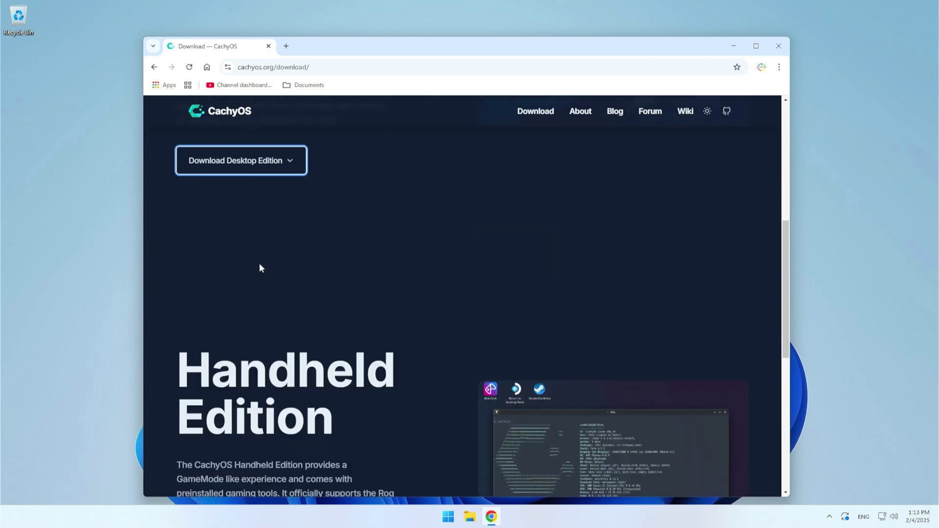
pyautogui.click(288, 166)
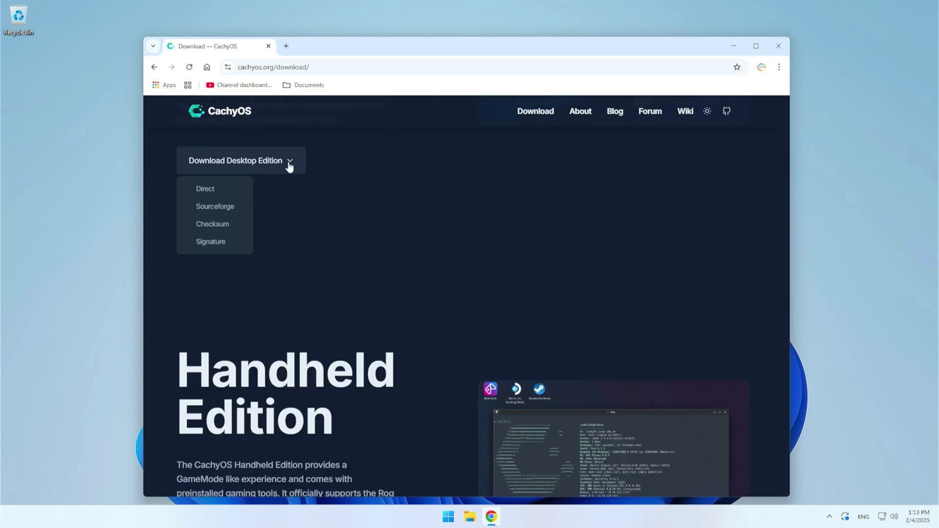
pyautogui.click(217, 194)
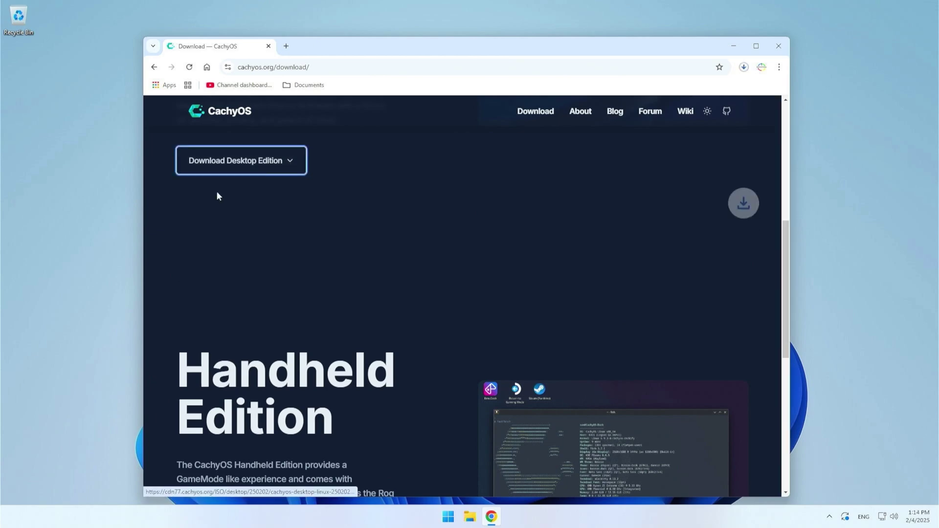
pyautogui.click(743, 68)
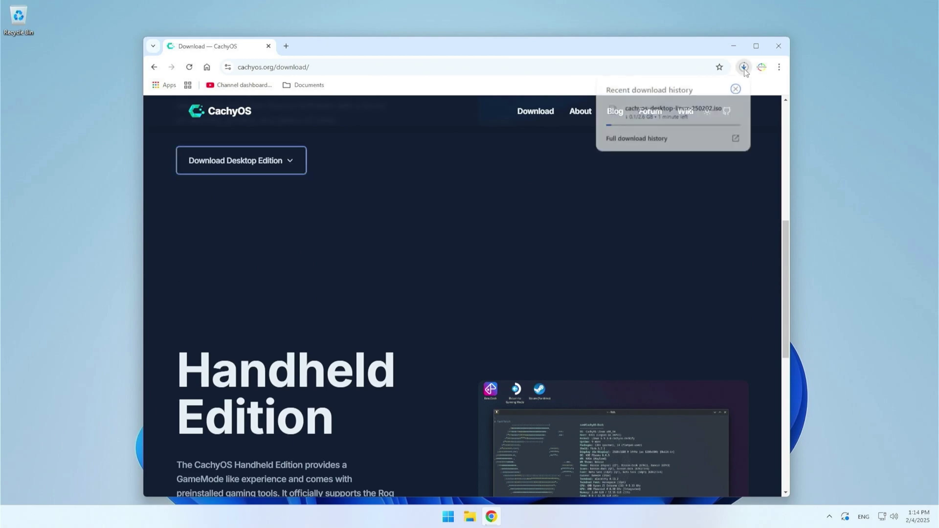
pyautogui.click(659, 141)
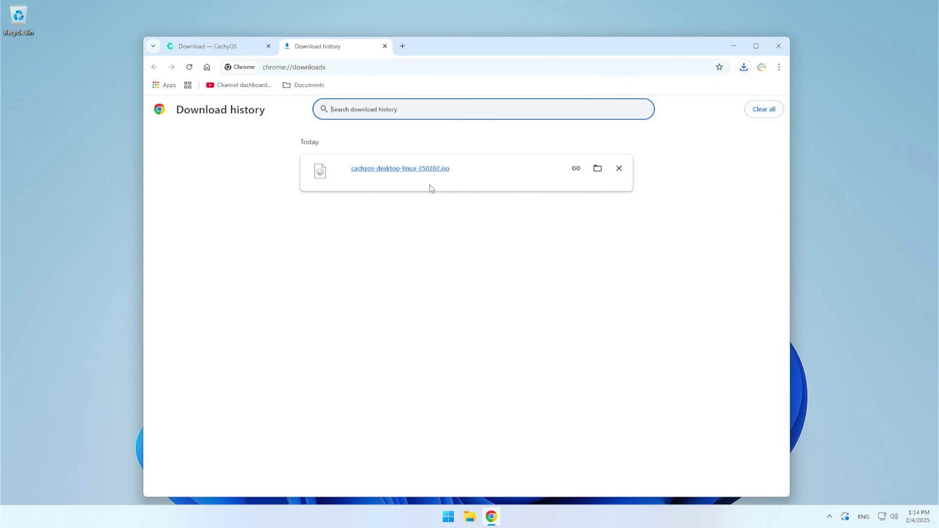
# Search Google for rufus from the address bar and open the official rufus.ie site
pyautogui.click(345, 68)
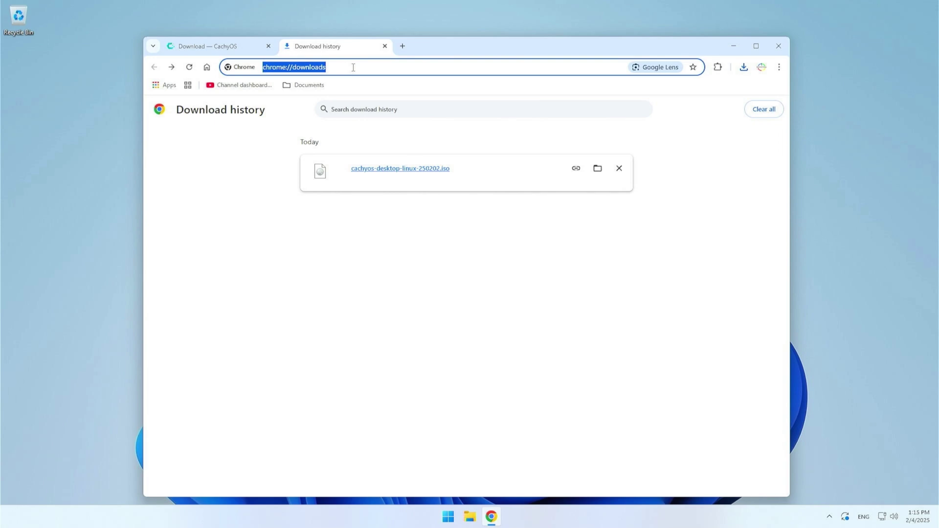
pyautogui.write('rufus')
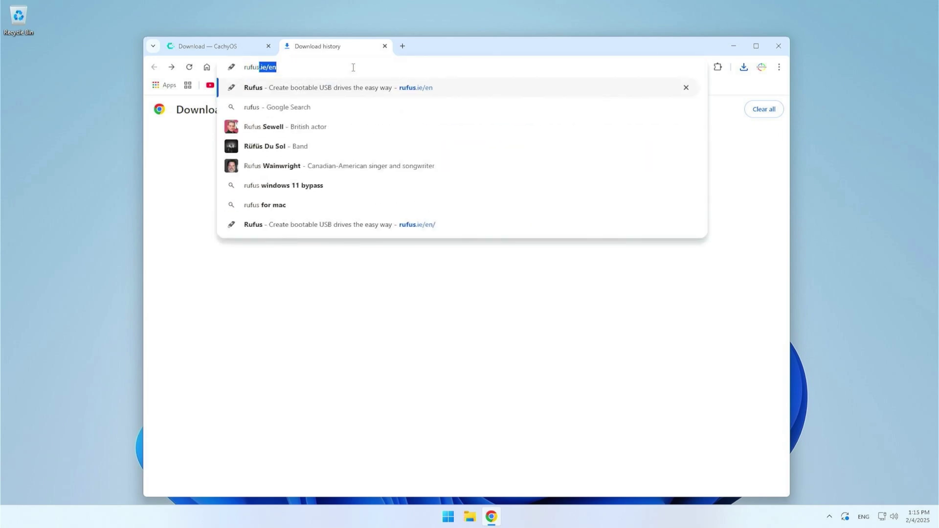
pyautogui.press('Delete')
pyautogui.press('Return')
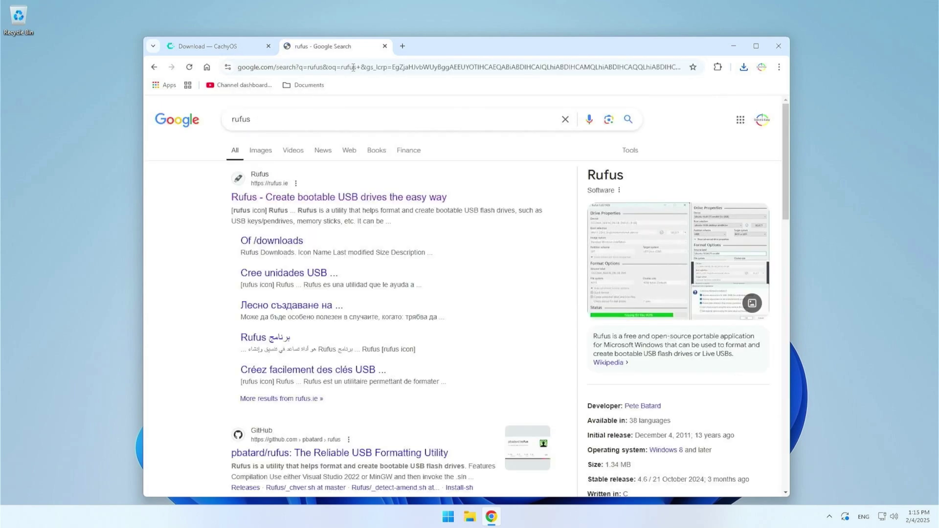
pyautogui.click(277, 201)
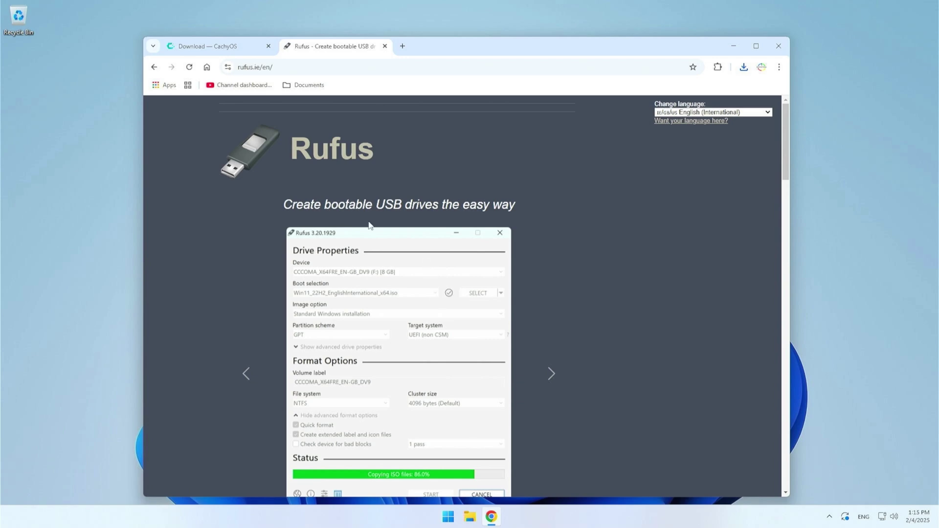
# Download rufus-4.6.exe from the Latest releases list
pyautogui.scroll(-3, 435, 224)
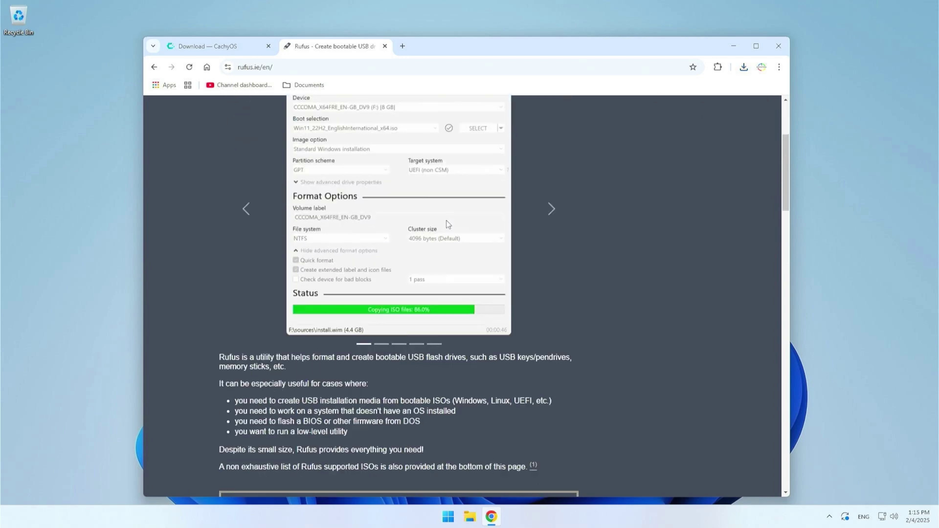
pyautogui.scroll(-2, 446, 224)
pyautogui.scroll(-4, 444, 227)
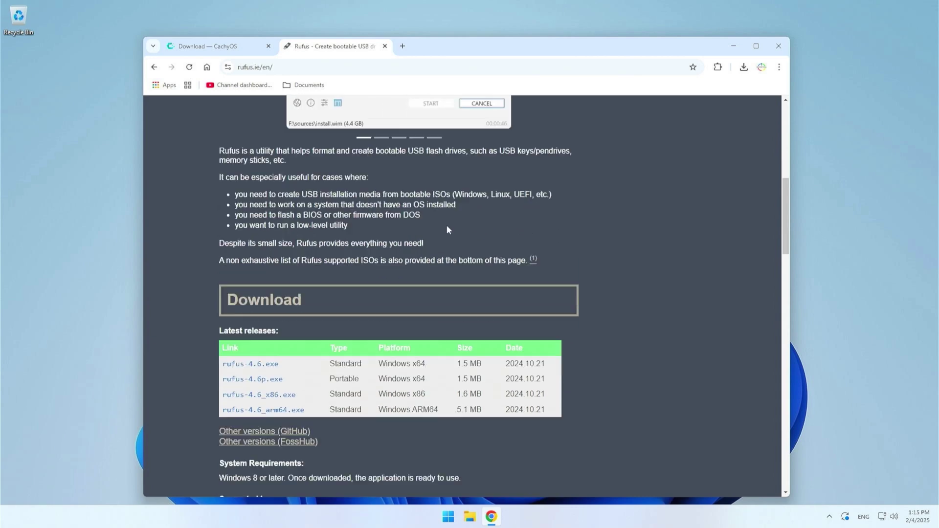
pyautogui.scroll(-2, 388, 249)
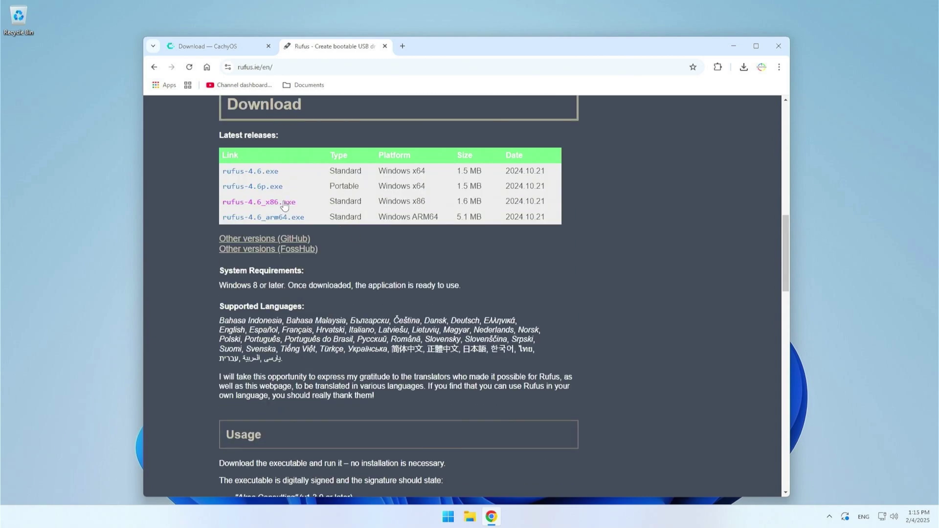
pyautogui.click(232, 220)
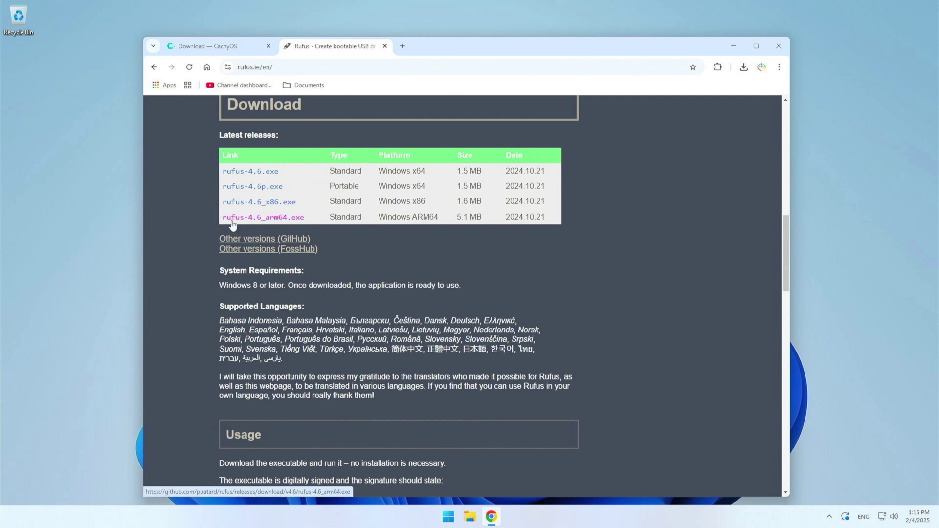
pyautogui.click(240, 175)
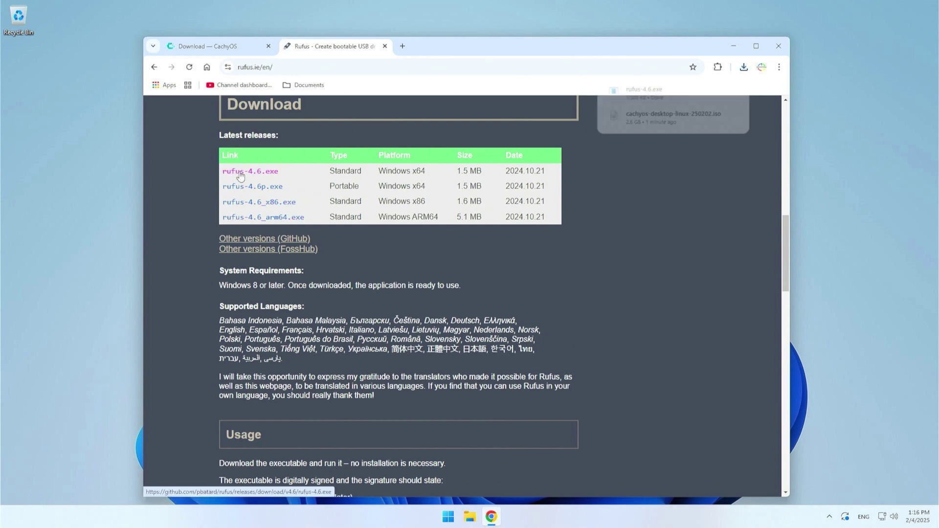
pyautogui.moveTo(638, 101)
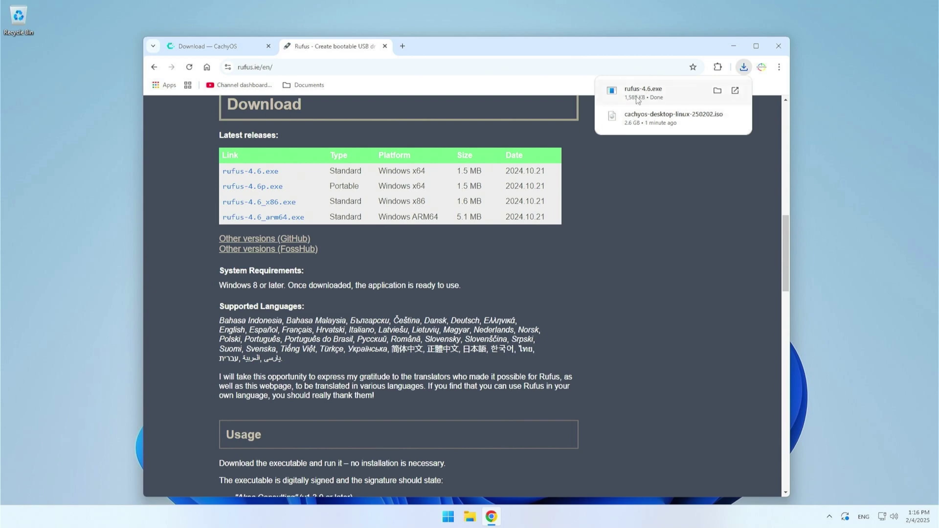
# Close Chrome and launch rufus-4.6 from the Downloads folder, approving the UAC prompt
pyautogui.click(717, 91)
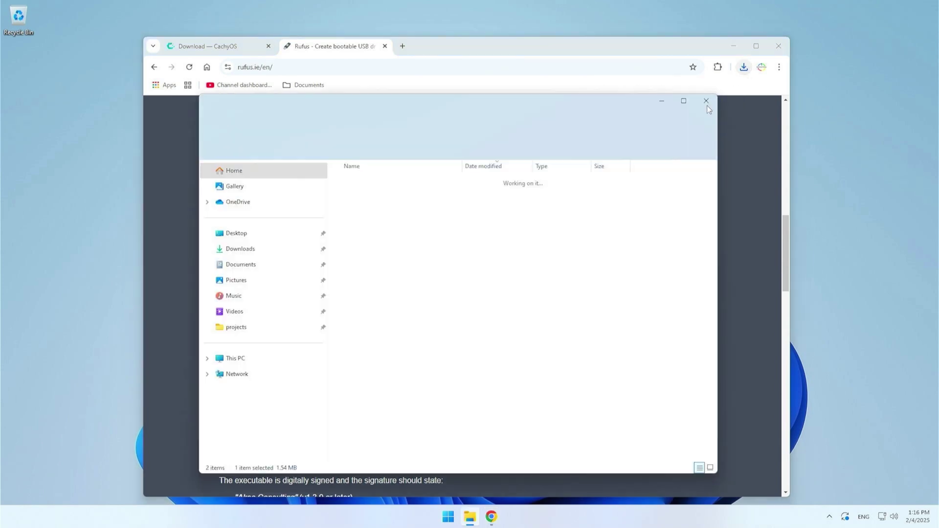
pyautogui.click(778, 45)
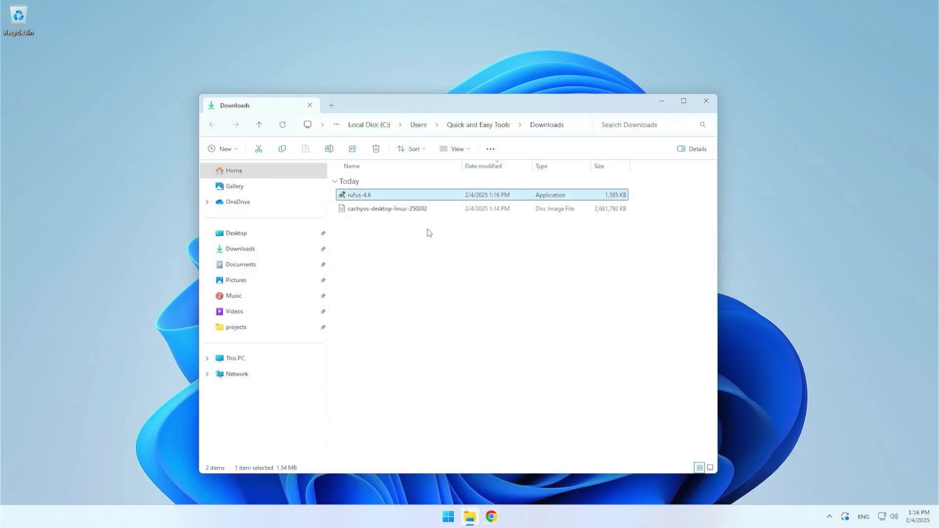
pyautogui.click(428, 232)
pyautogui.click(371, 198)
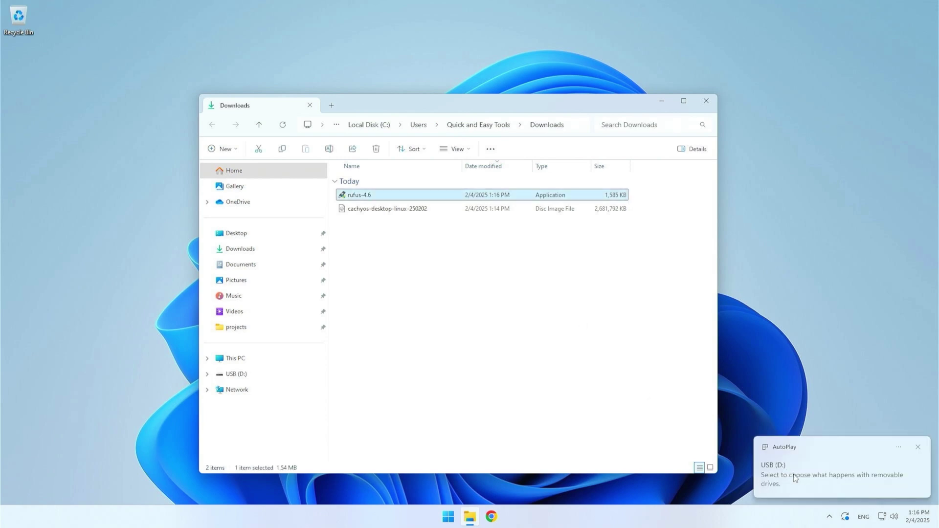
pyautogui.doubleClick(374, 198)
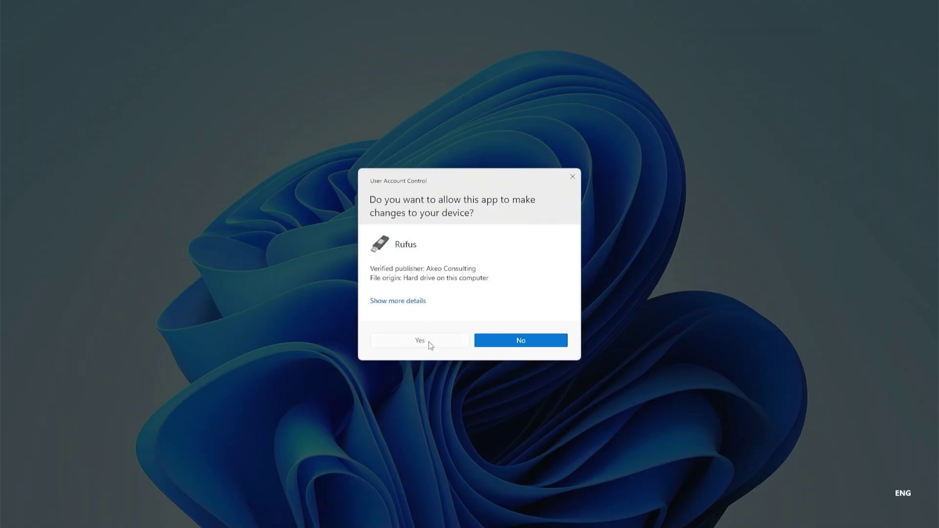
pyautogui.click(430, 342)
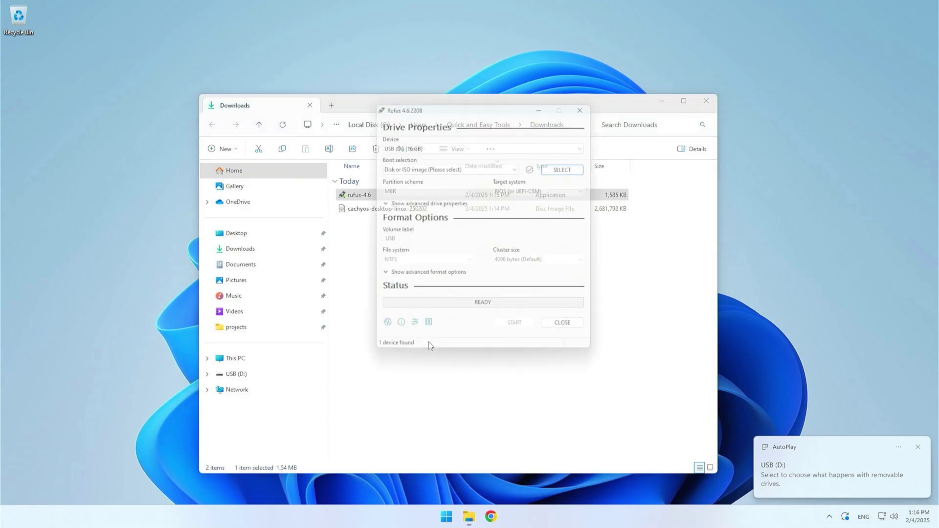
# Keep USB (D:) [16 GB] as the Rufus device and pick the cachyos-desktop-linux-250202 image
pyautogui.click(705, 102)
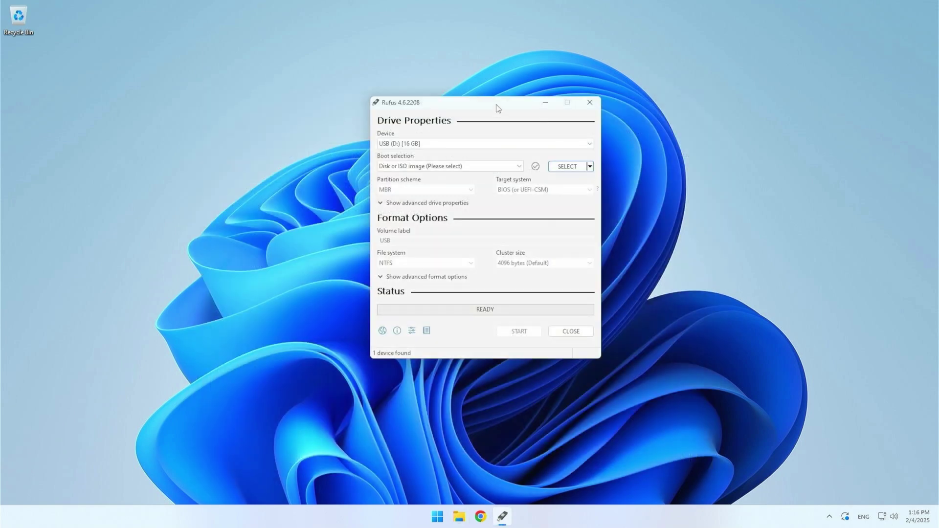
pyautogui.moveTo(496, 105); pyautogui.dragTo(486, 173)
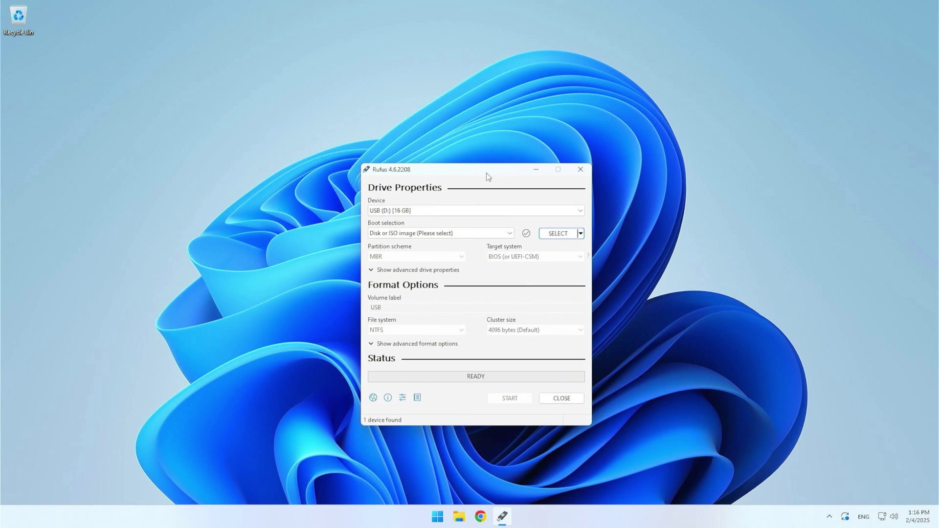
pyautogui.click(472, 210)
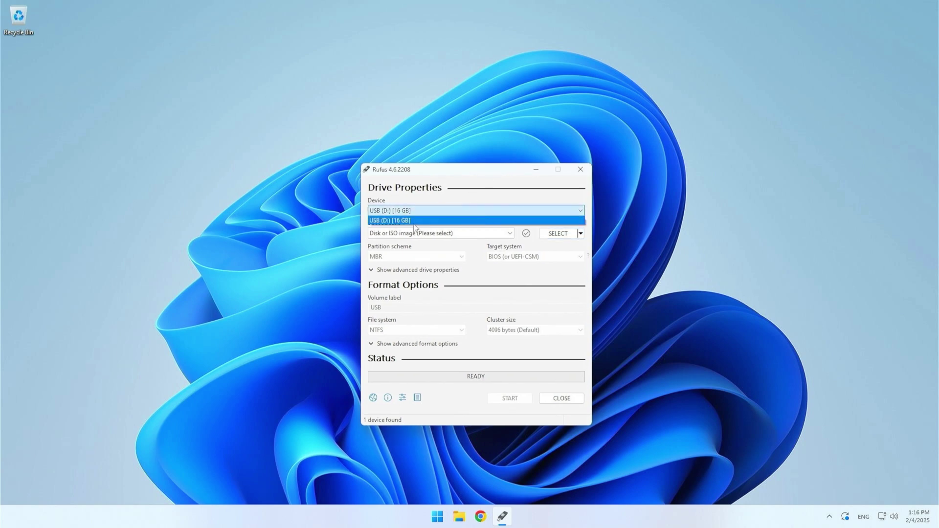
pyautogui.click(419, 223)
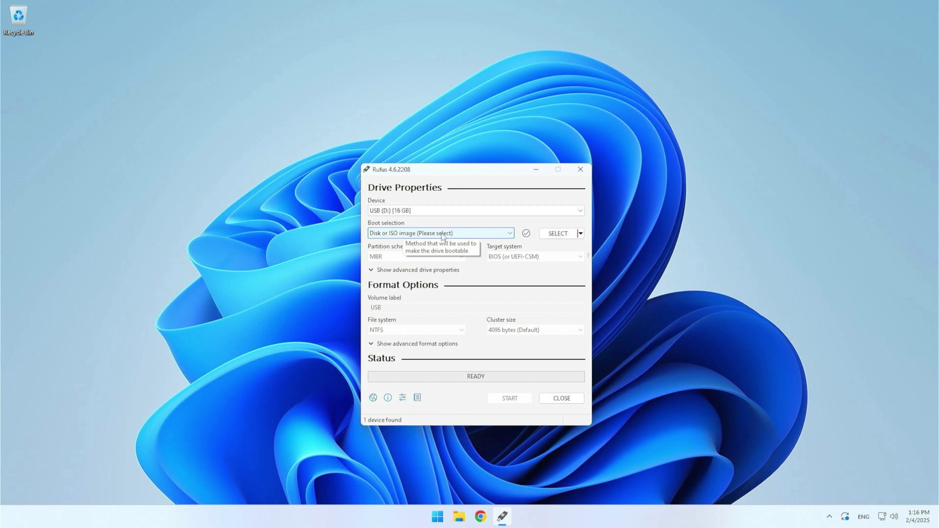
pyautogui.click(559, 234)
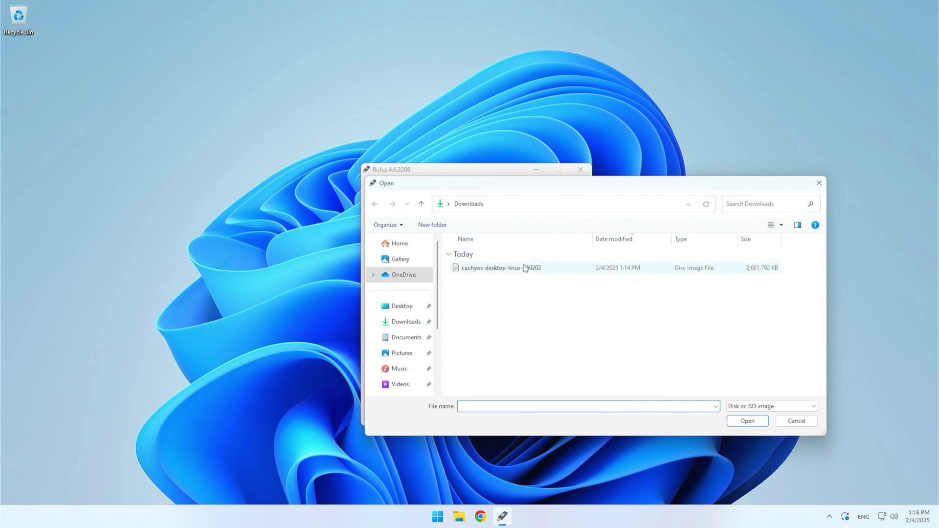
pyautogui.click(488, 268)
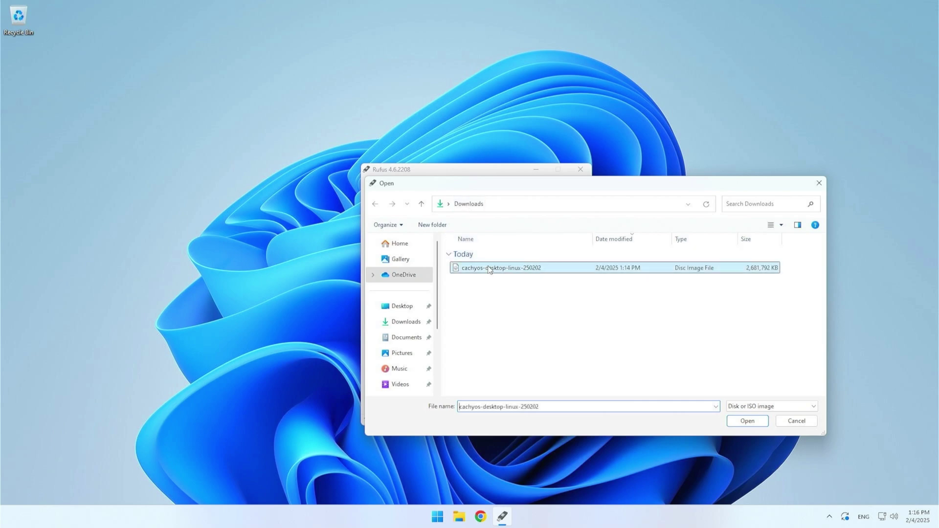
# Load the CachyOS image and keep MBR partition scheme with BIOS or UEFI target
pyautogui.doubleClick(488, 269)
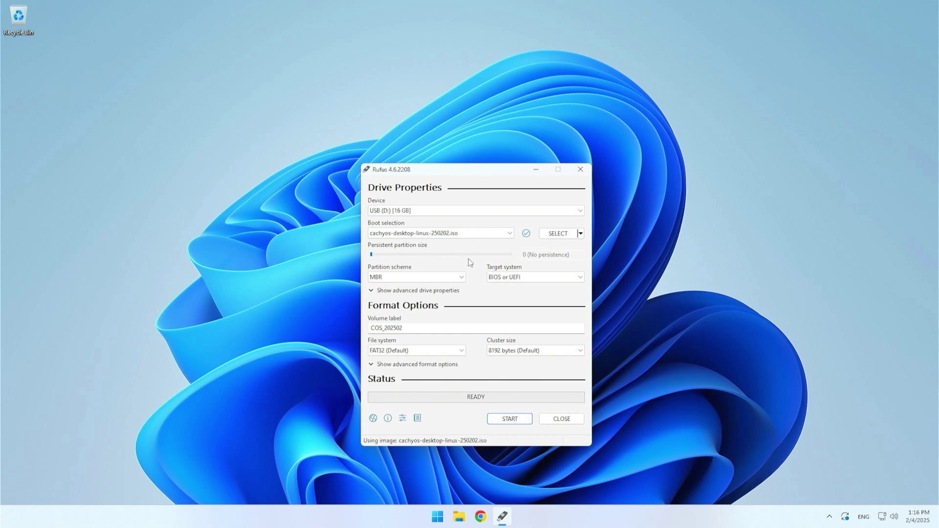
pyautogui.click(424, 278)
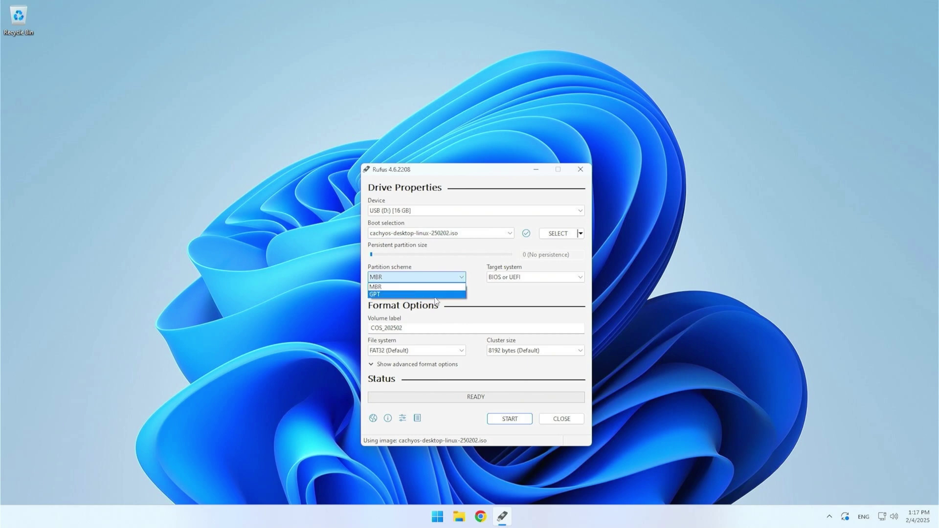
pyautogui.click(495, 280)
pyautogui.click(496, 280)
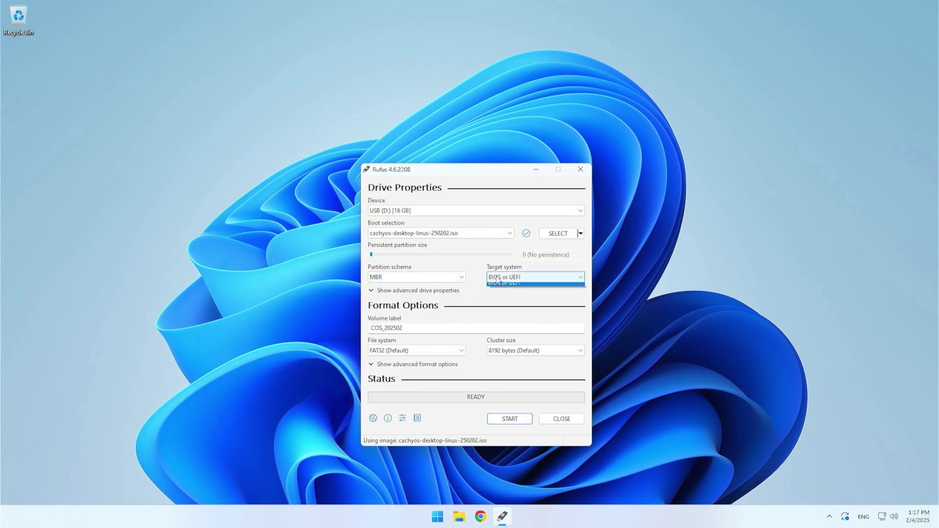
pyautogui.click(496, 280)
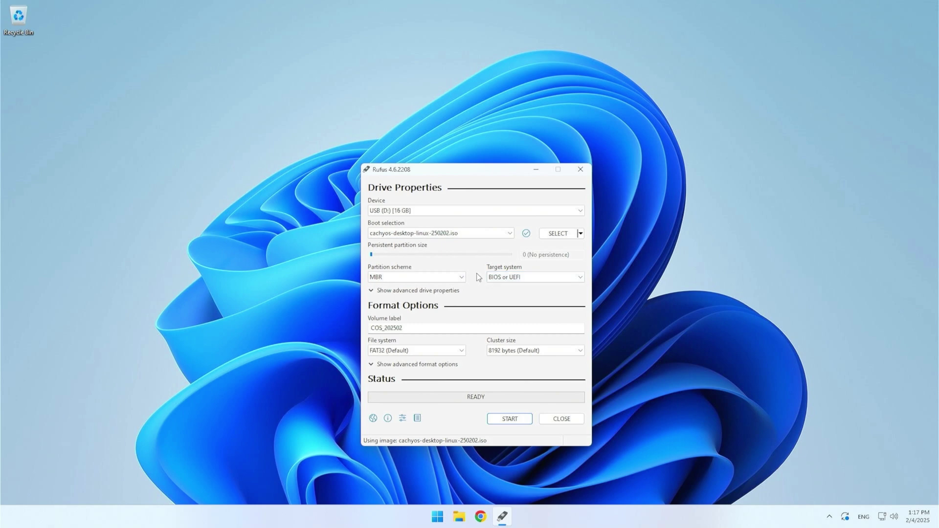
# Start writing in ISO Image mode, allowing the Syslinux download and accepting the data-erase warning
pyautogui.click(519, 419)
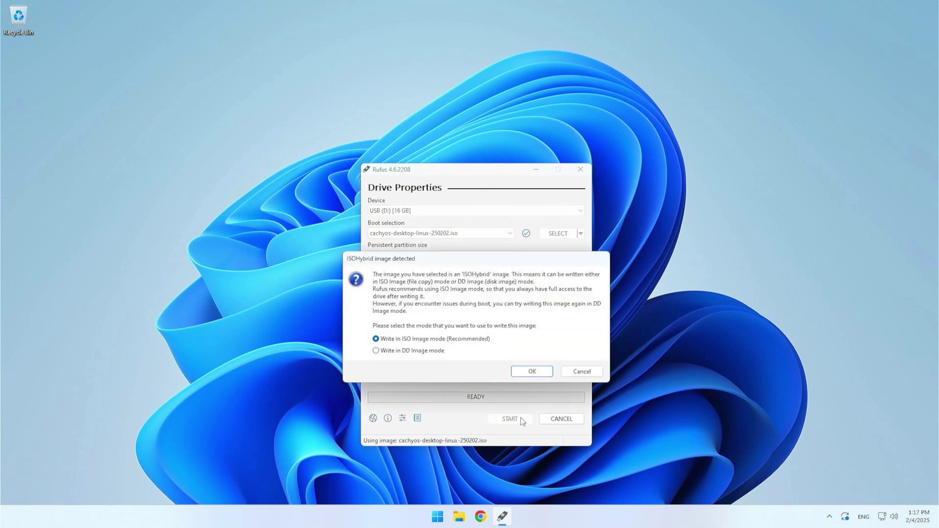
pyautogui.click(529, 371)
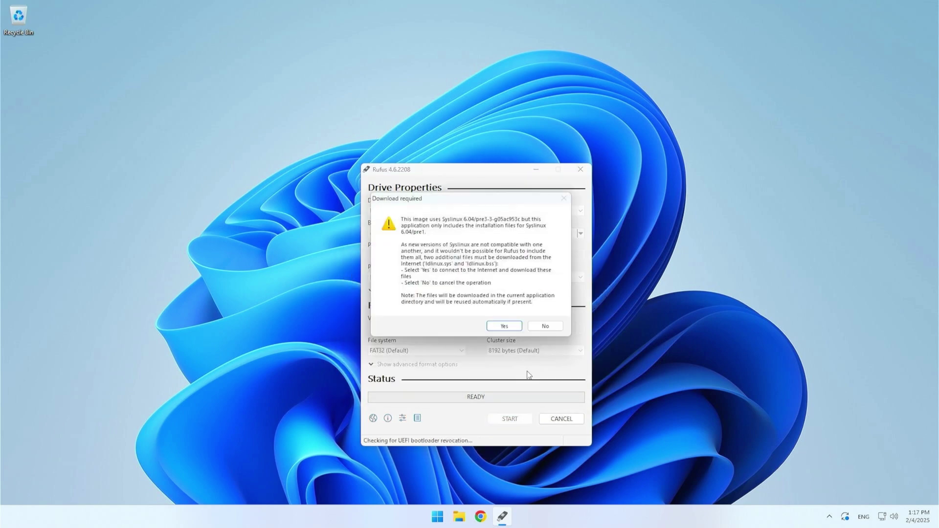
pyautogui.click(491, 325)
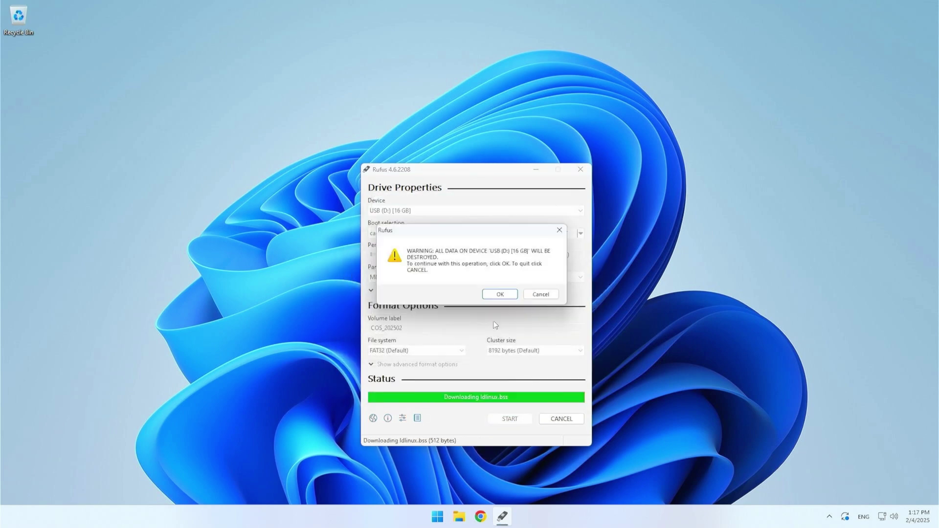
pyautogui.click(500, 295)
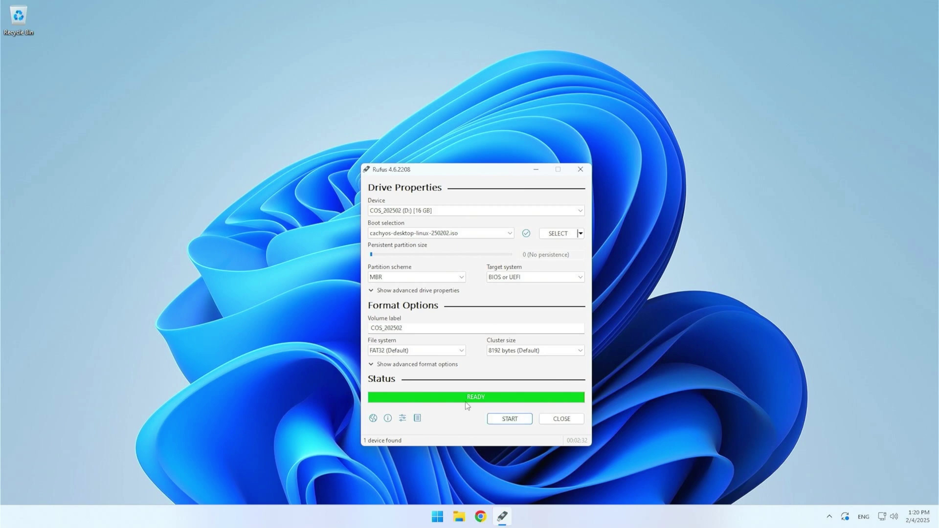
# Close Rufus and right-click Start to bring up the Win+X menu
pyautogui.click(559, 422)
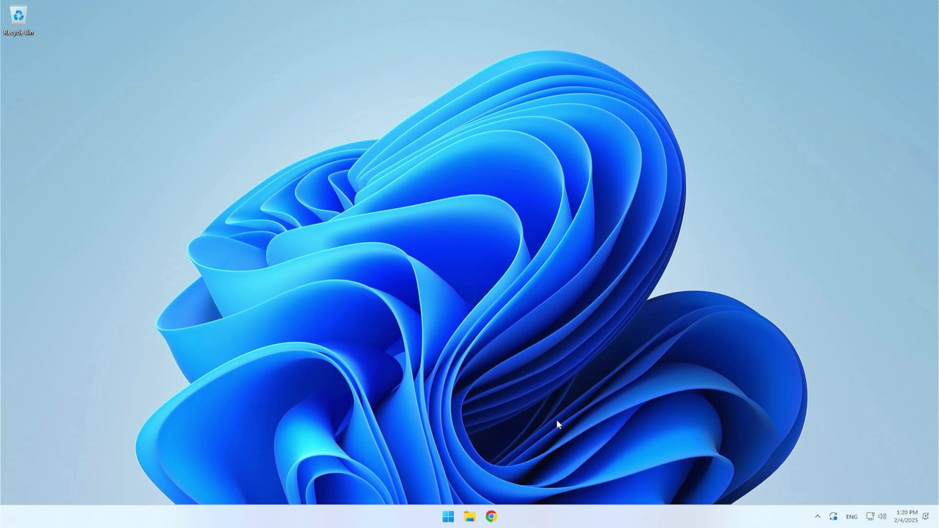
pyautogui.rightClick(458, 516)
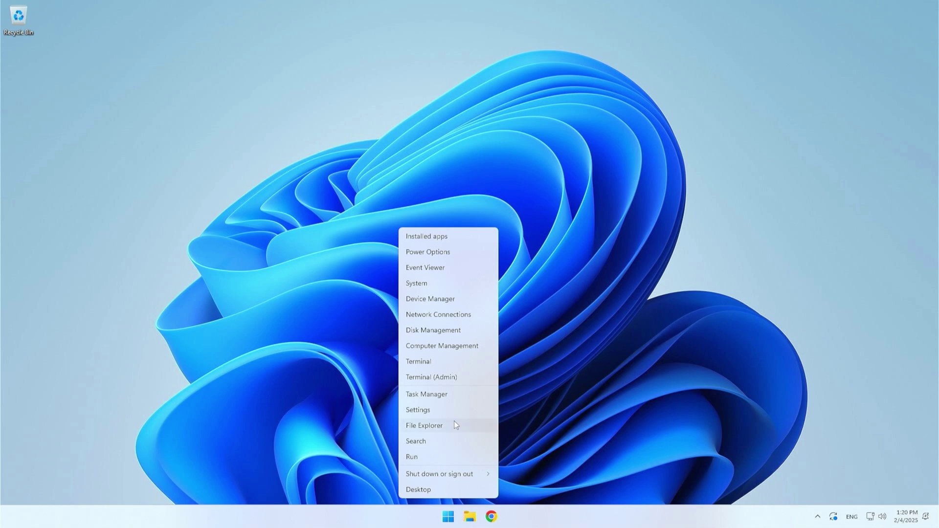
# Launch Disk Management and choose Shrink Volume on the C: partition
pyautogui.click(451, 332)
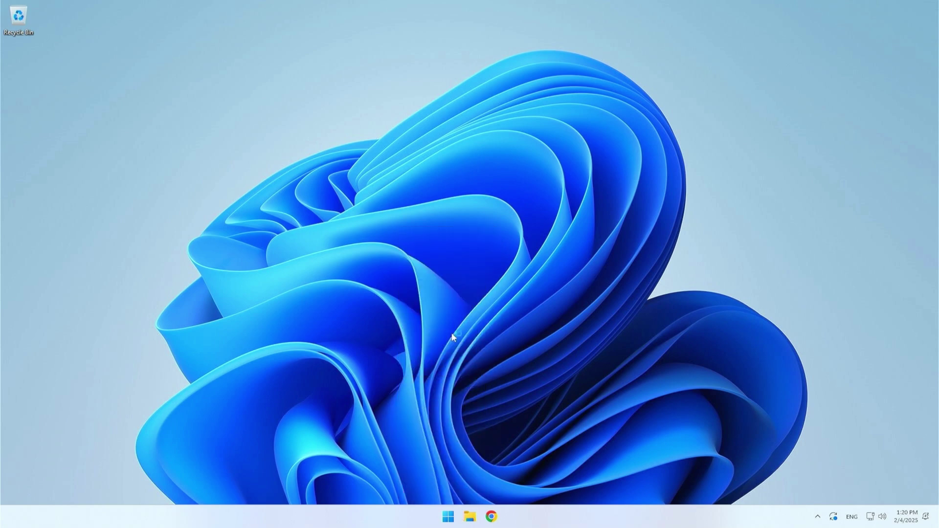
pyautogui.moveTo(237, 62); pyautogui.dragTo(471, 155)
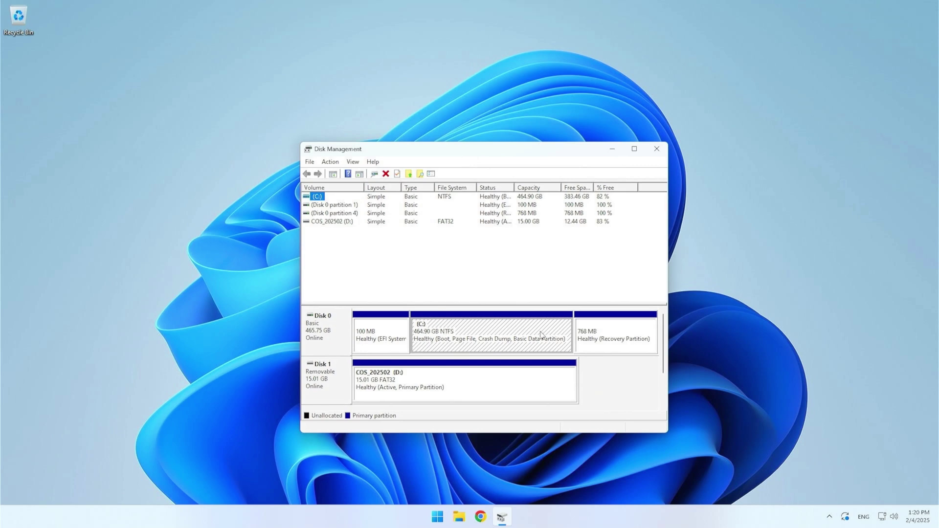
pyautogui.rightClick(517, 334)
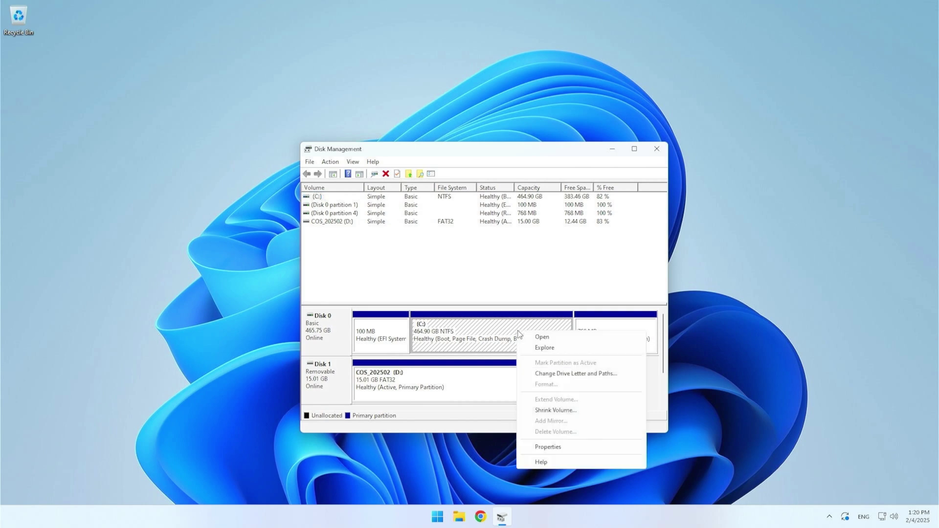
pyautogui.click(563, 411)
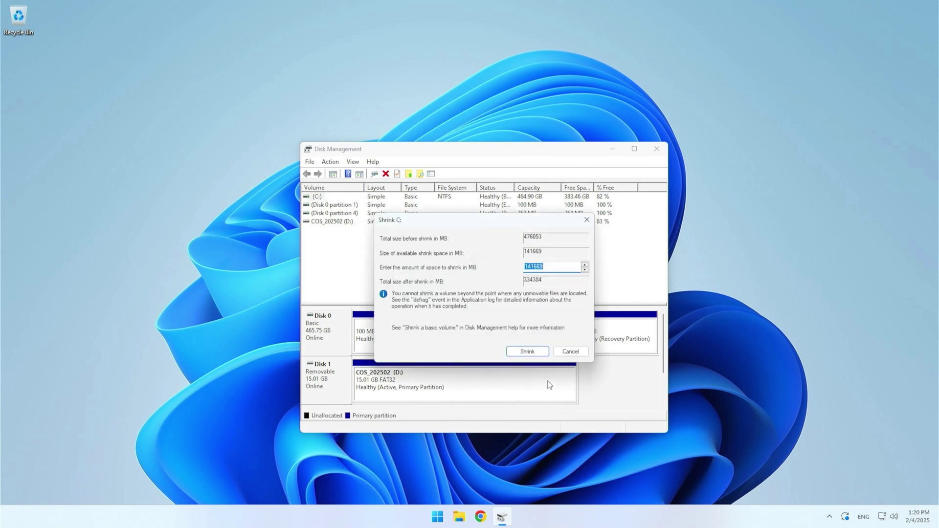
# Shrink C: by 80000 MB, leaving 78.13 GB unallocated
pyautogui.click(545, 267)
pyautogui.moveTo(545, 267); pyautogui.dragTo(521, 268)
pyautogui.write('80000')
pyautogui.click(520, 350)
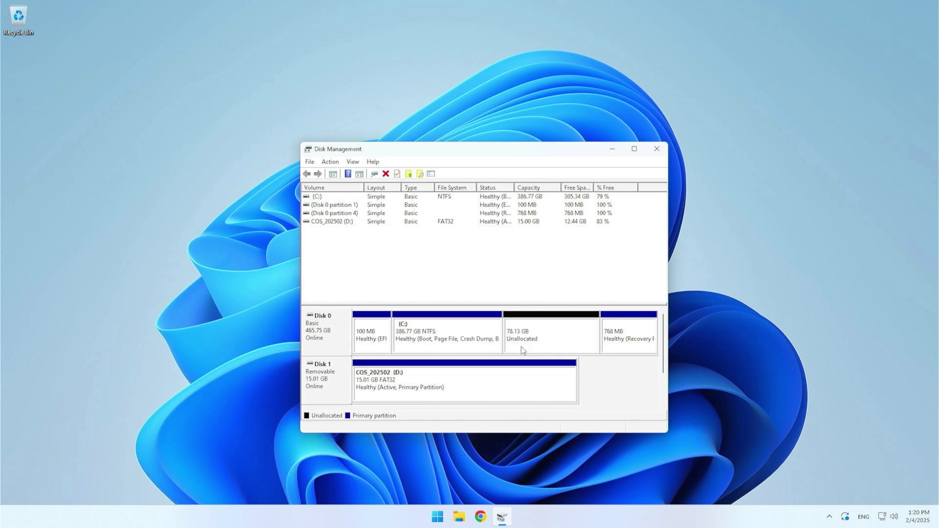
pyautogui.click(520, 346)
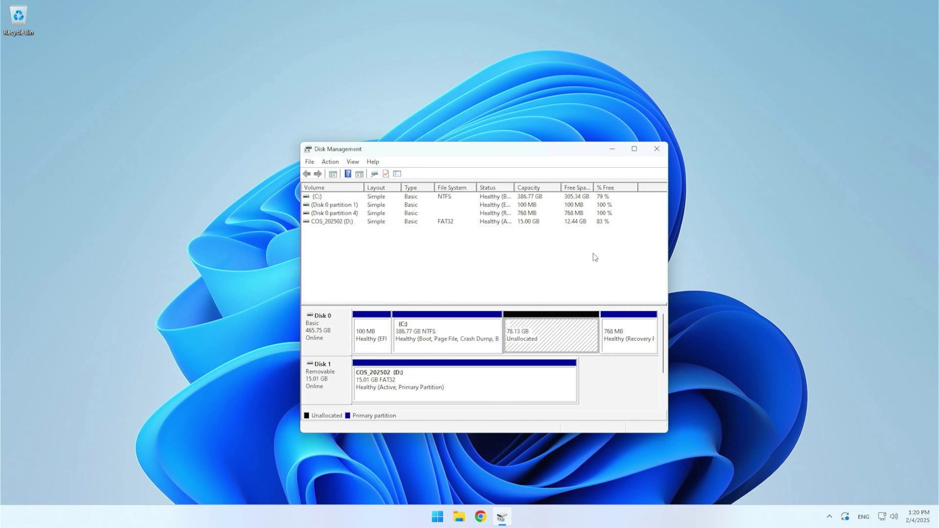
# Close Disk Management and restart the PC into the Gigabyte BIOS
pyautogui.click(656, 148)
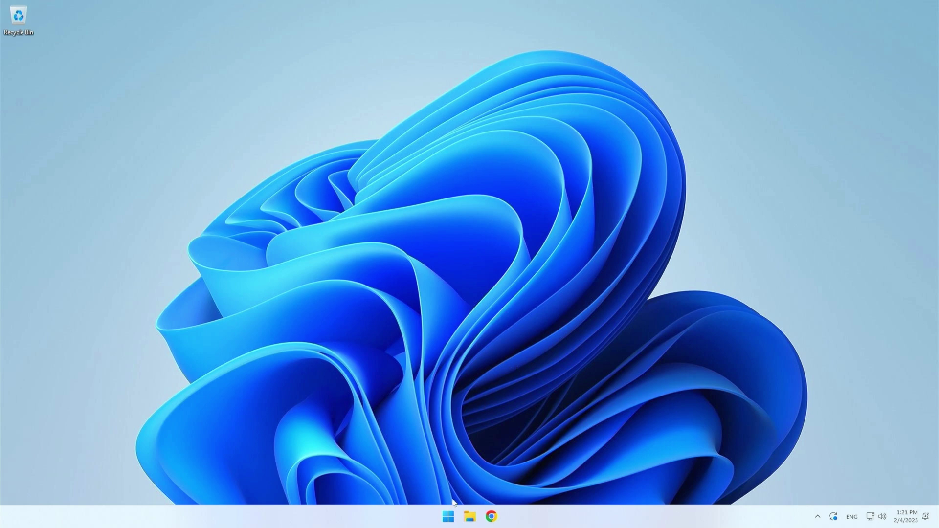
pyautogui.click(448, 515)
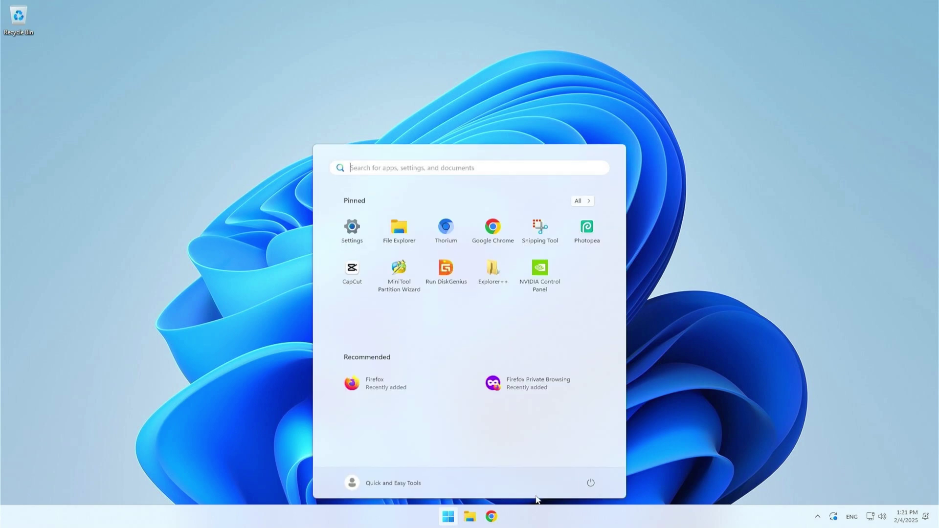
pyautogui.click(590, 483)
pyautogui.click(588, 462)
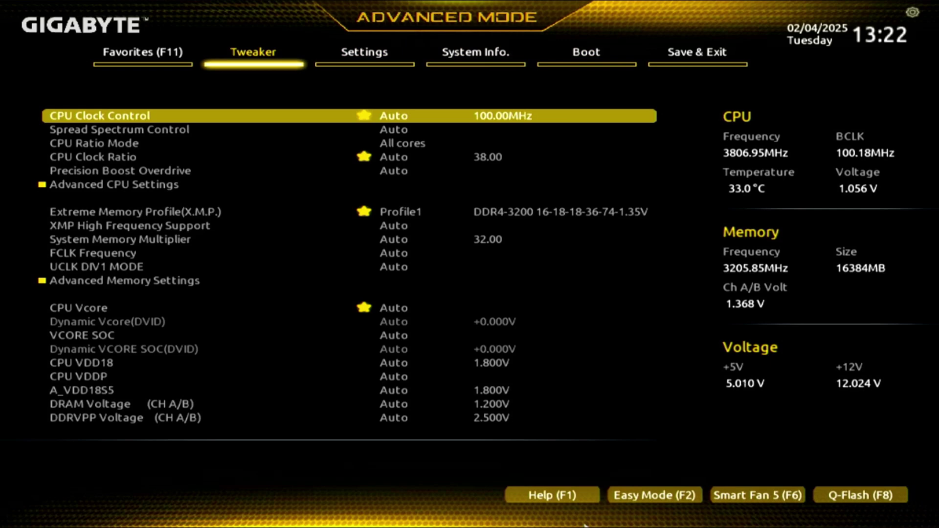
pyautogui.press('Right')
pyautogui.press('Right')
pyautogui.press('Right')
pyautogui.press('Return')
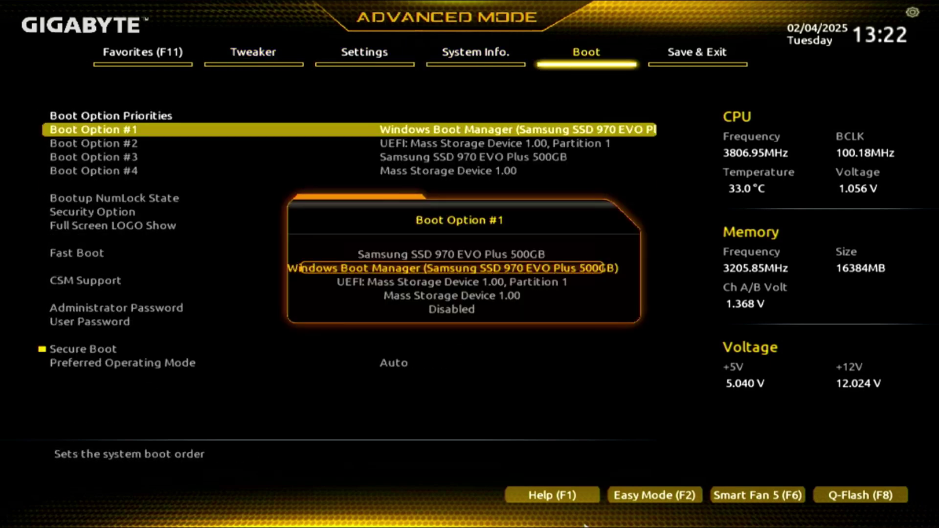
pyautogui.press('Down')
pyautogui.press('Return')
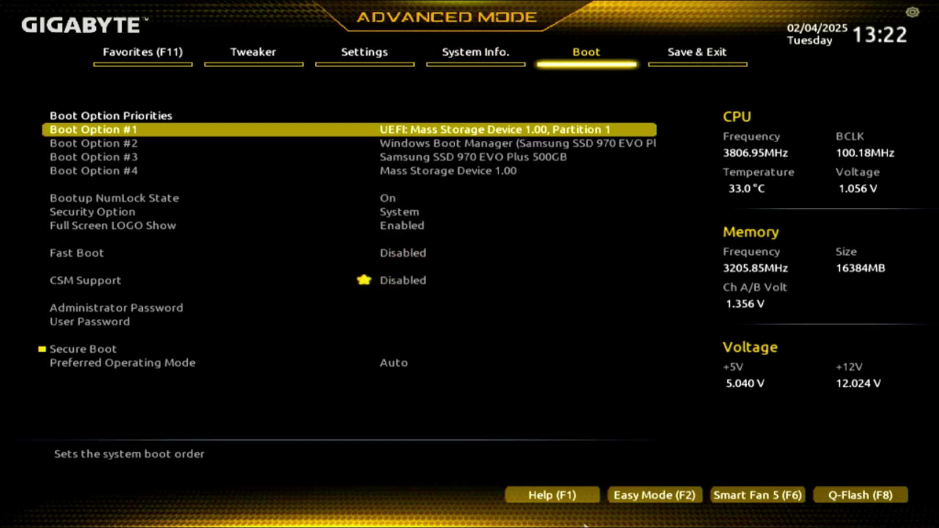
pyautogui.press('Down')
pyautogui.press('Down')
pyautogui.press('Down')
pyautogui.press('Down')
pyautogui.press('Down')
pyautogui.press('Down')
pyautogui.press('Down')
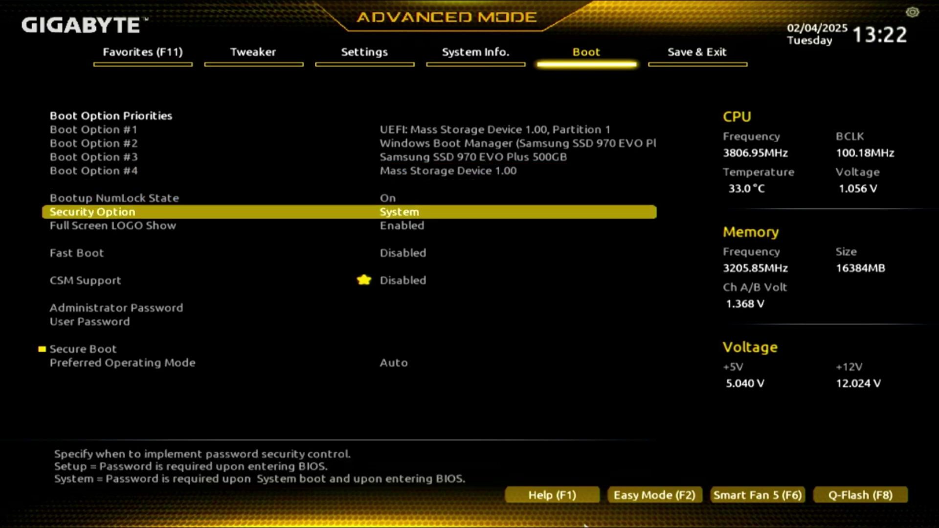
pyautogui.press('Down')
pyautogui.press('Down')
pyautogui.press('Down')
pyautogui.press('Down')
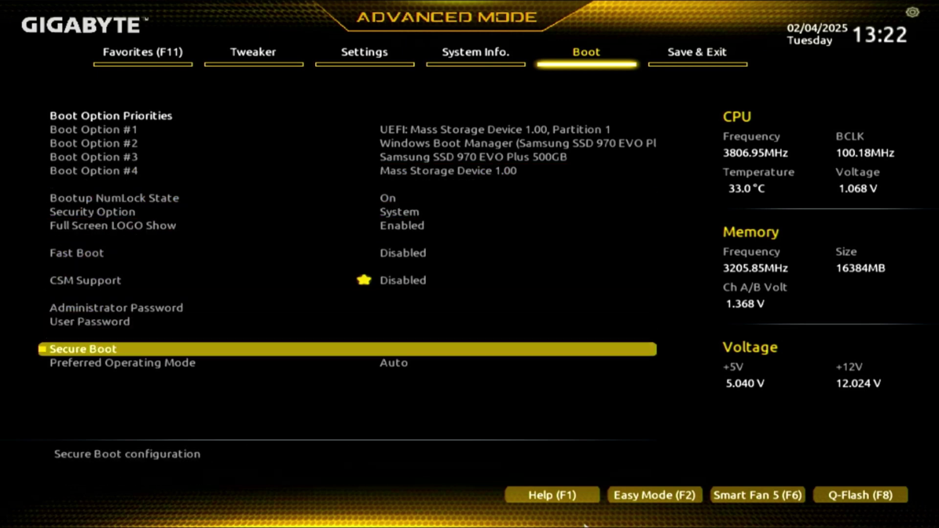
pyautogui.press('Return')
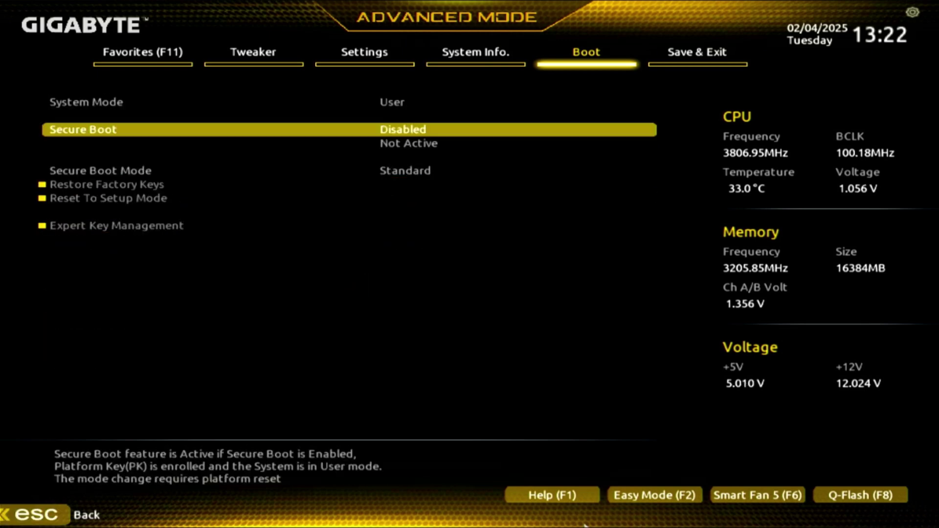
pyautogui.press('Return')
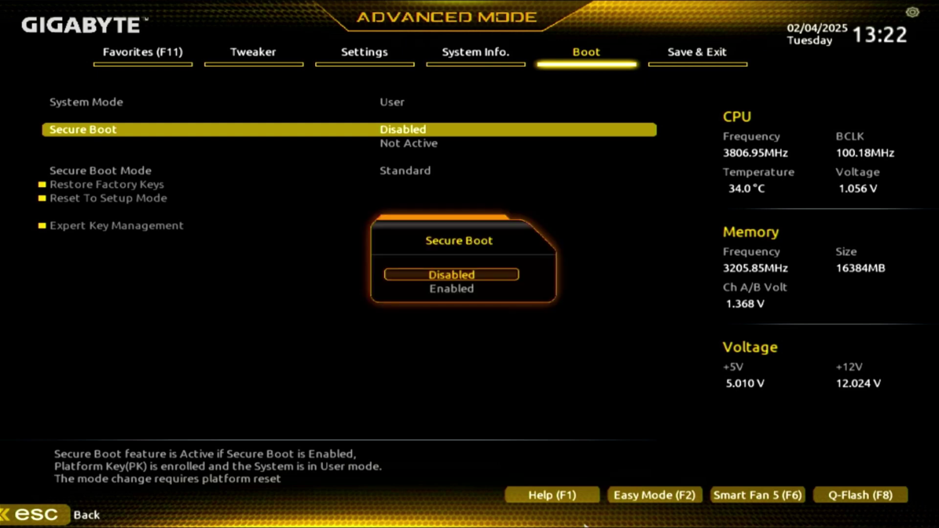
pyautogui.press('Down')
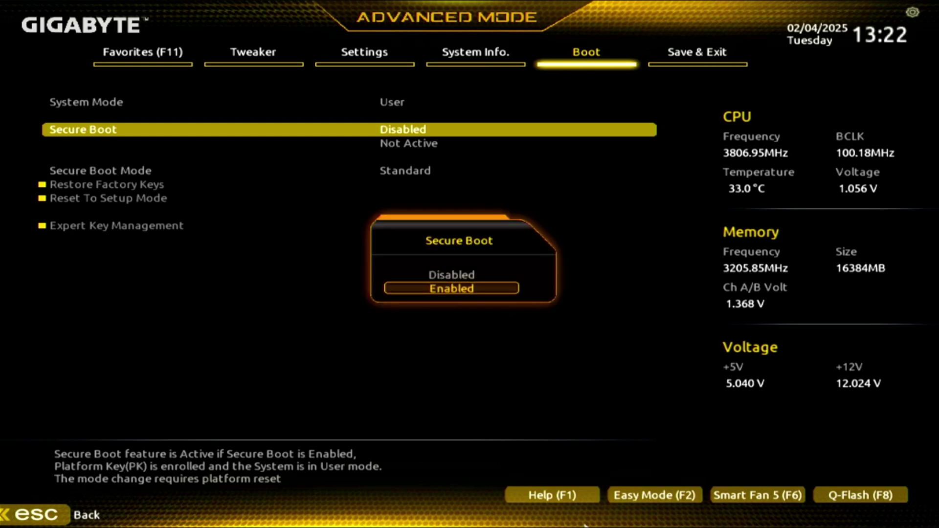
pyautogui.press('Up')
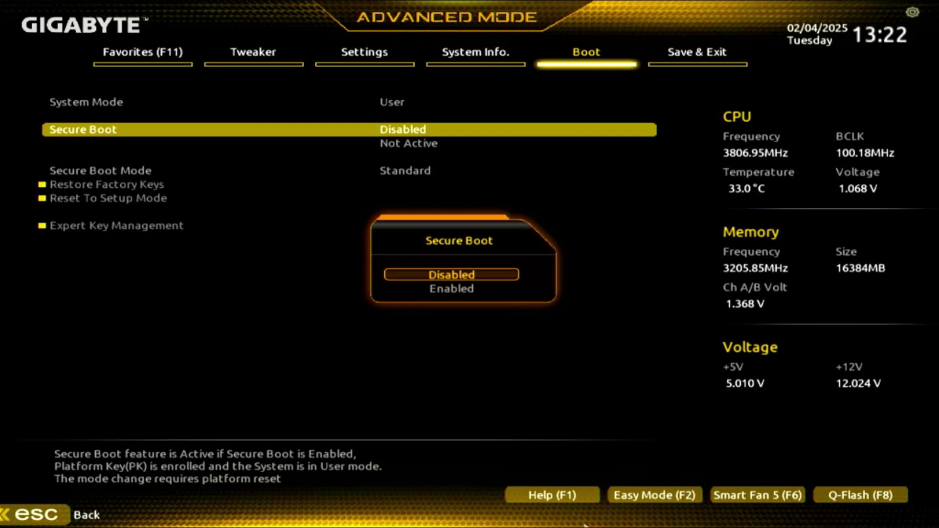
pyautogui.press('Return')
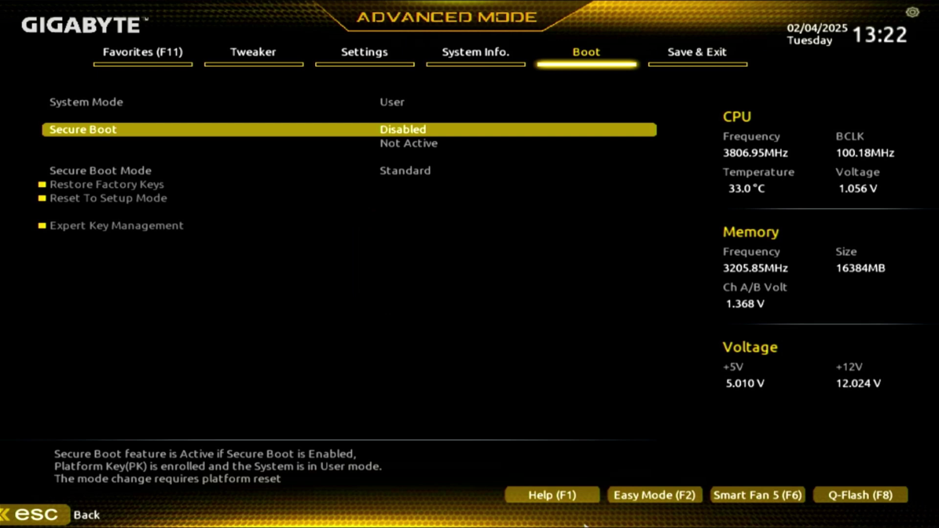
pyautogui.press('Escape')
# Set CSM Support to Enabled
pyautogui.press('Up')
pyautogui.press('Up')
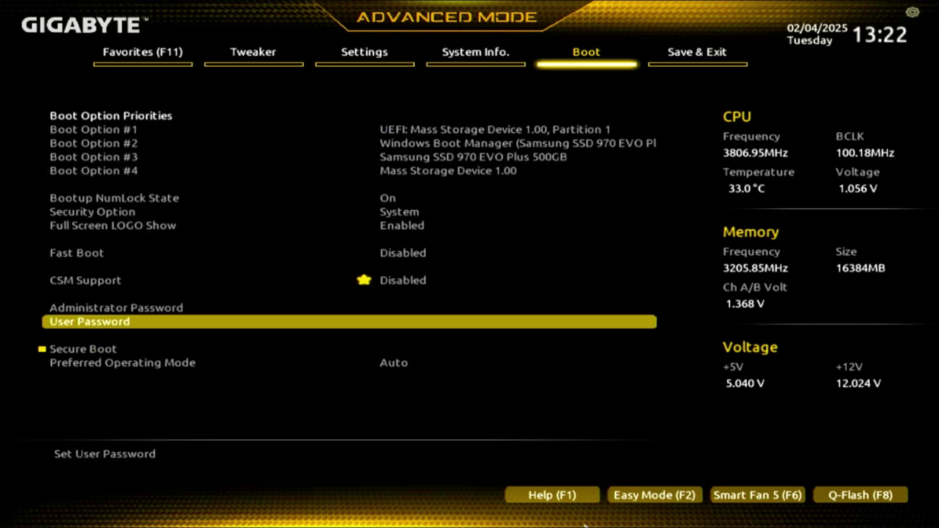
pyautogui.press('Up')
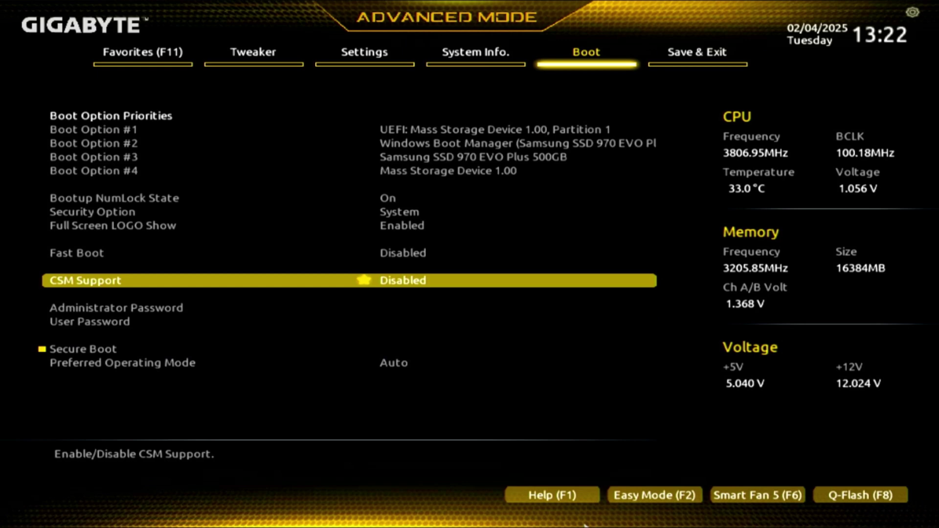
pyautogui.press('Return')
pyautogui.press('Down')
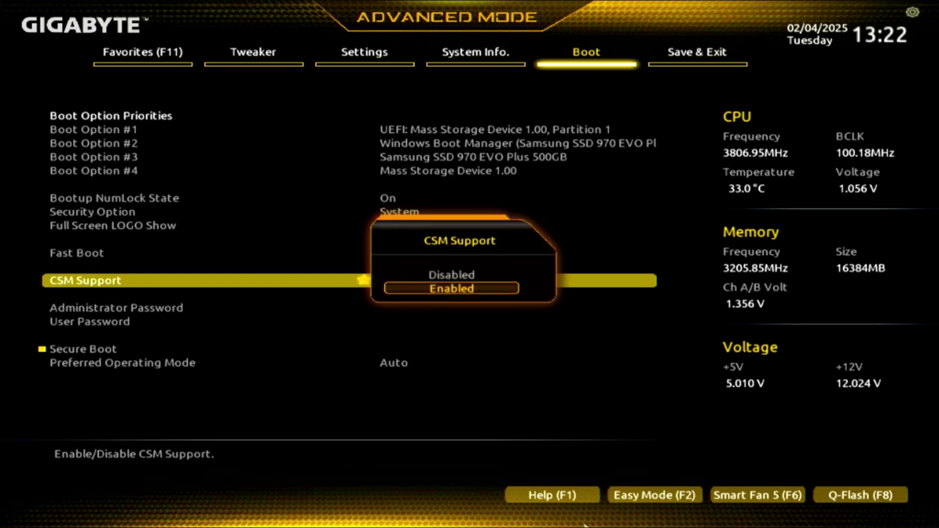
pyautogui.press('Return')
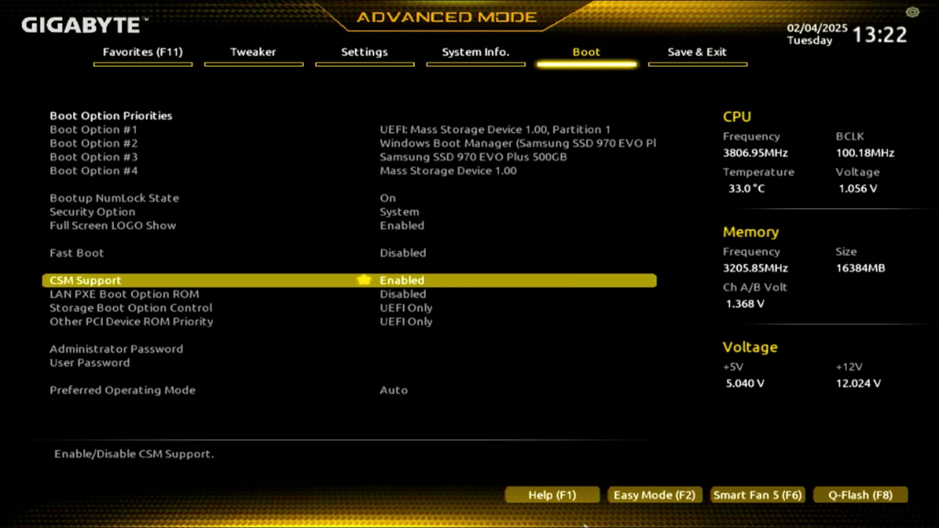
# Choose Save & Exit Setup from the Save & Exit tab
pyautogui.press('Up')
pyautogui.press('Up')
pyautogui.press('Up')
pyautogui.press('Up')
pyautogui.press('Up')
pyautogui.press('Up')
pyautogui.press('Up')
pyautogui.press('Up')
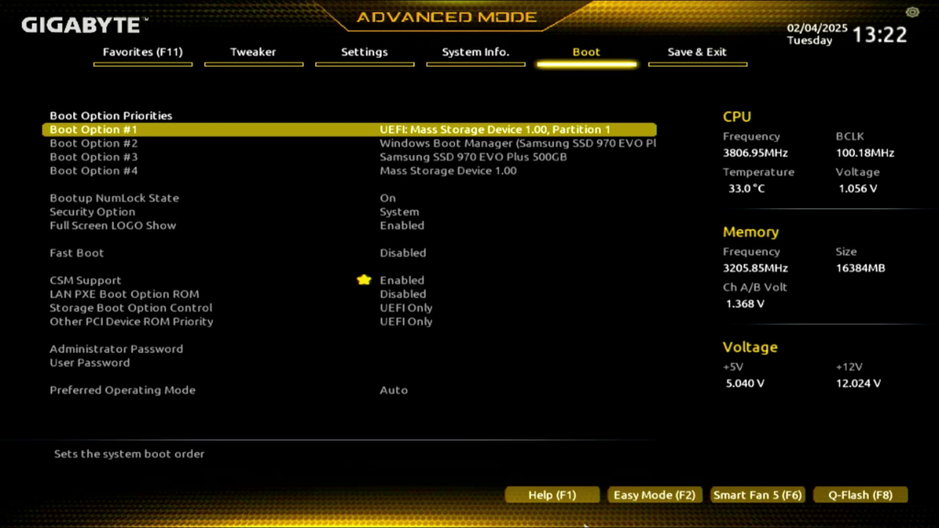
pyautogui.press('Right')
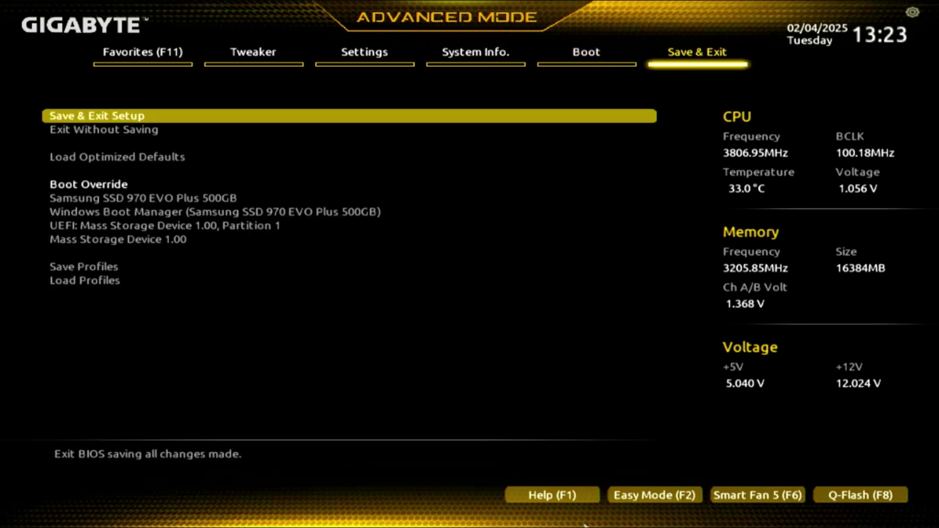
pyautogui.press('Return')
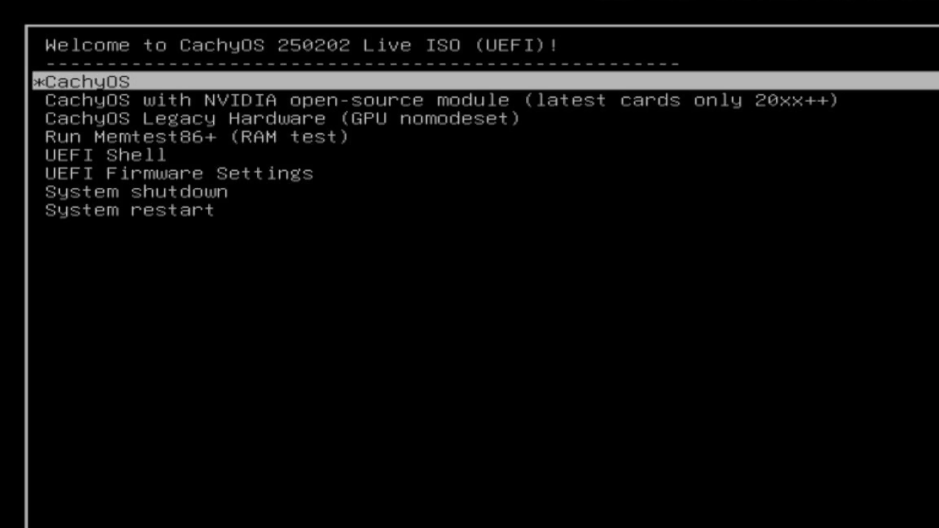
pyautogui.press('Down')
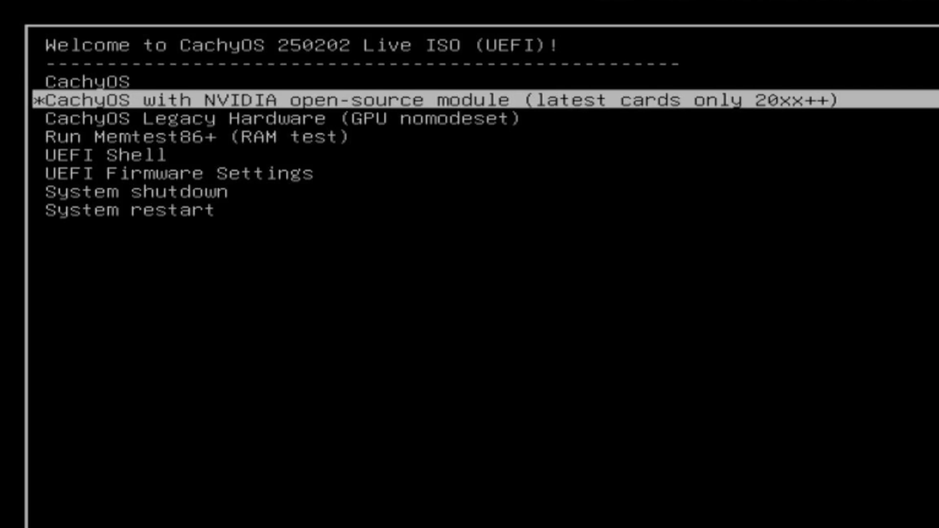
pyautogui.press('Down')
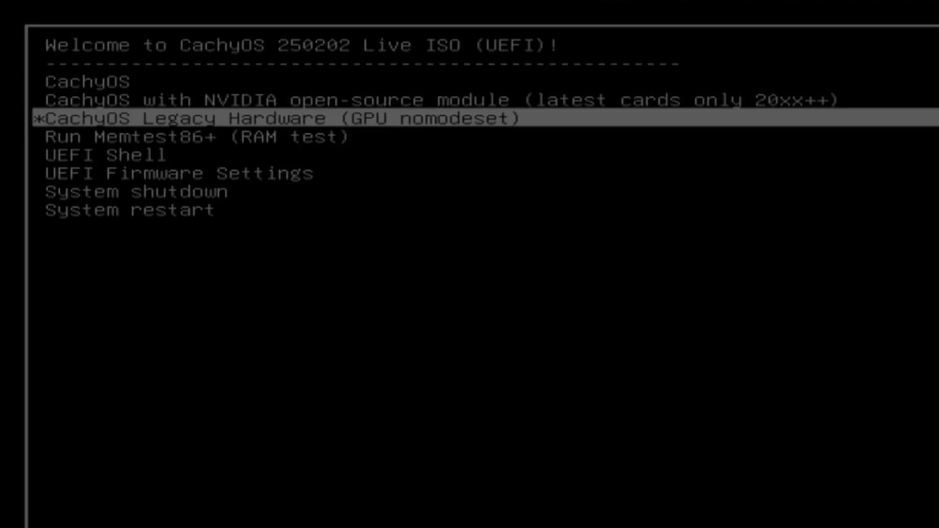
pyautogui.press('Up')
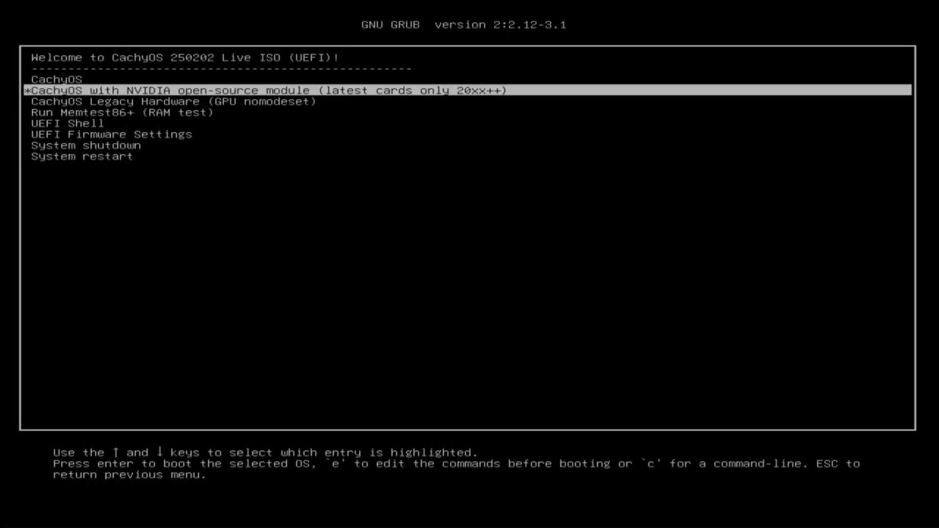
pyautogui.press('Up')
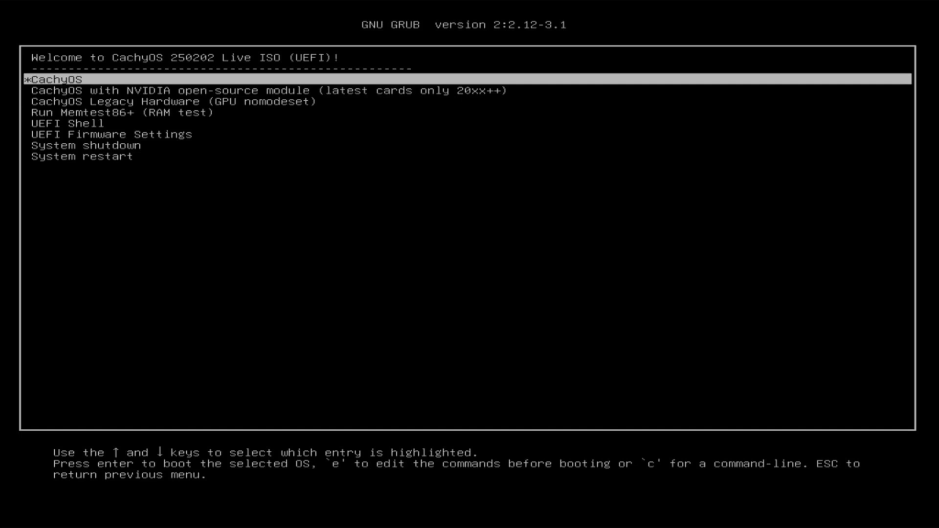
# Boot the default CachyOS live entry from GRUB into the KDE live desktop
pyautogui.press('Return')
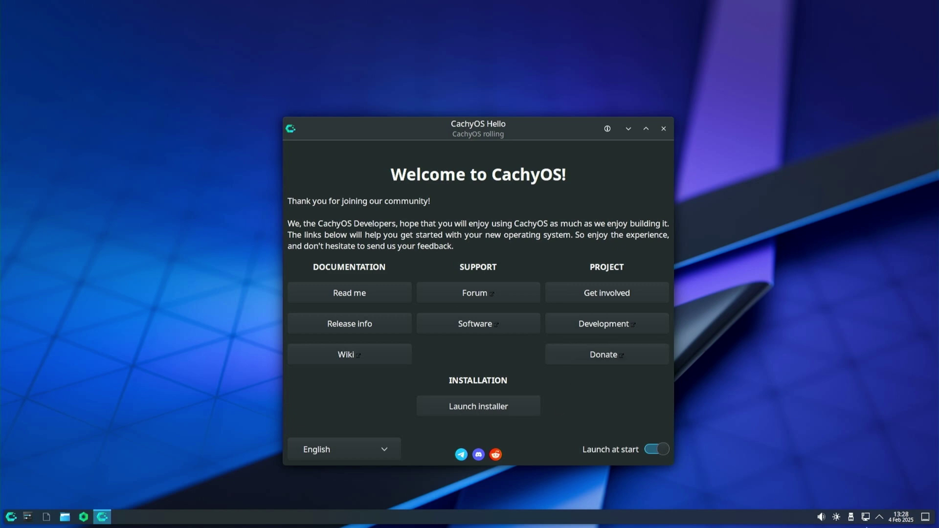
# Check the network connection status, then launch the installer from CachyOS Hello
pyautogui.click(865, 517)
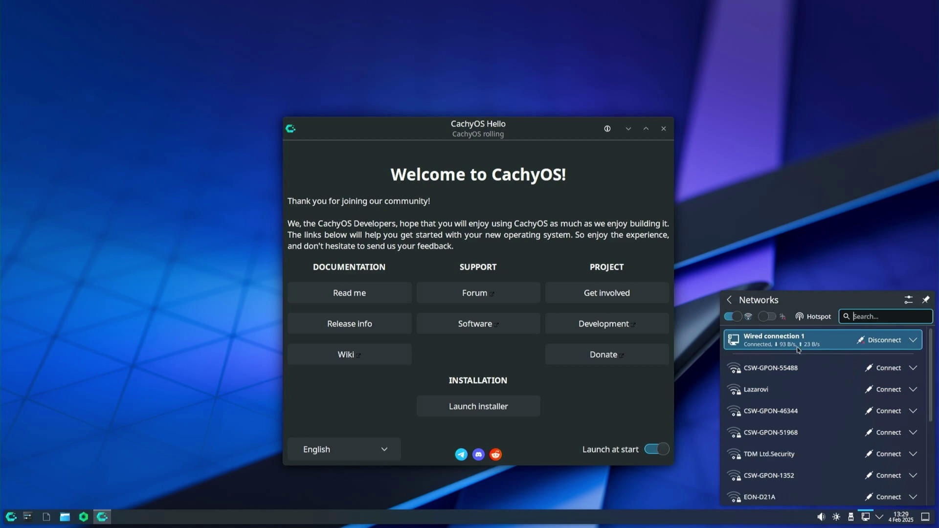
pyautogui.press('Escape')
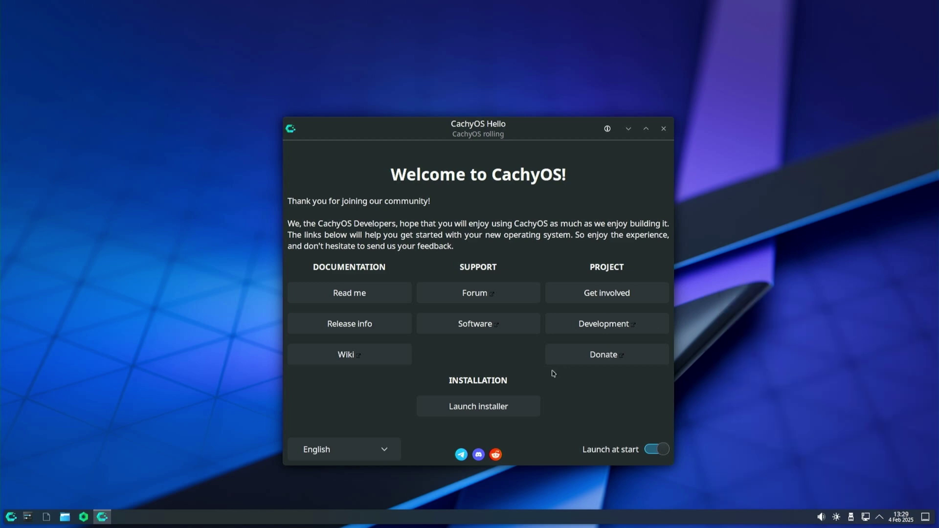
pyautogui.click(503, 408)
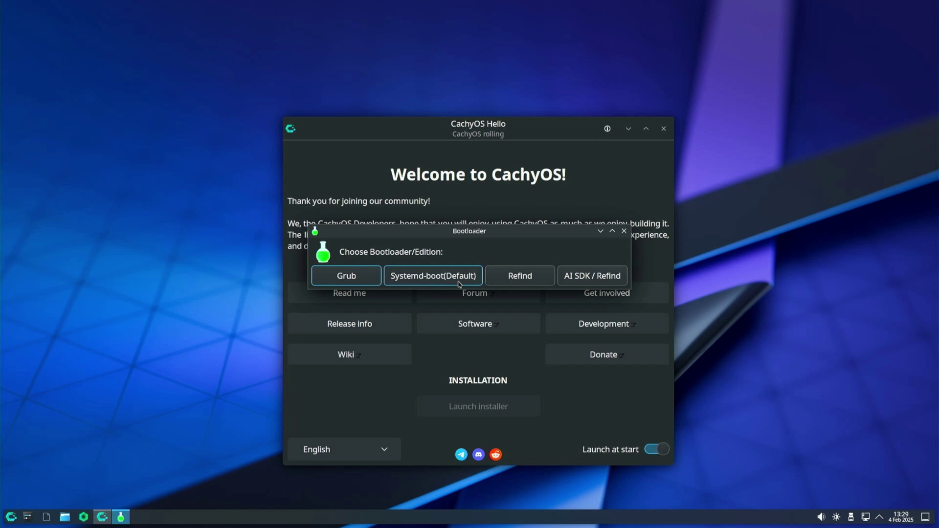
# Choose Systemd-boot as the bootloader and keep American English as the installer language
pyautogui.click(458, 283)
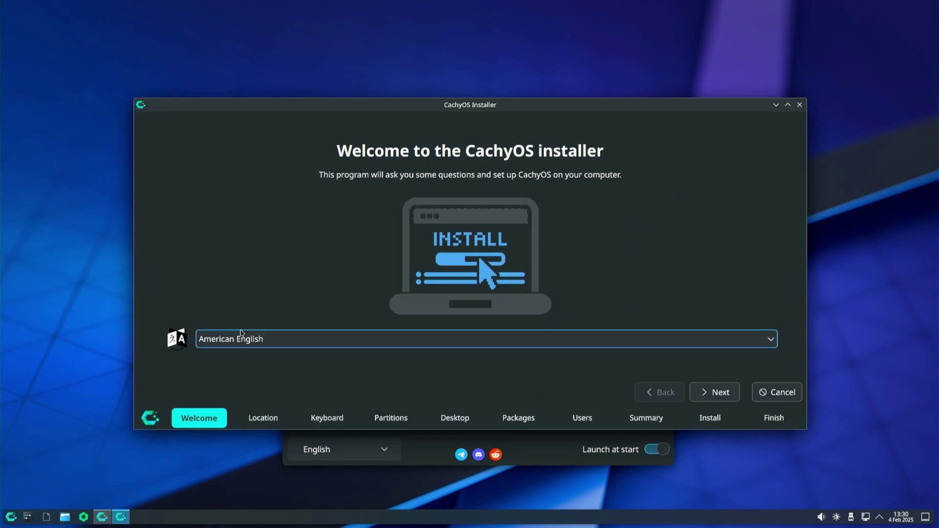
pyautogui.click(464, 345)
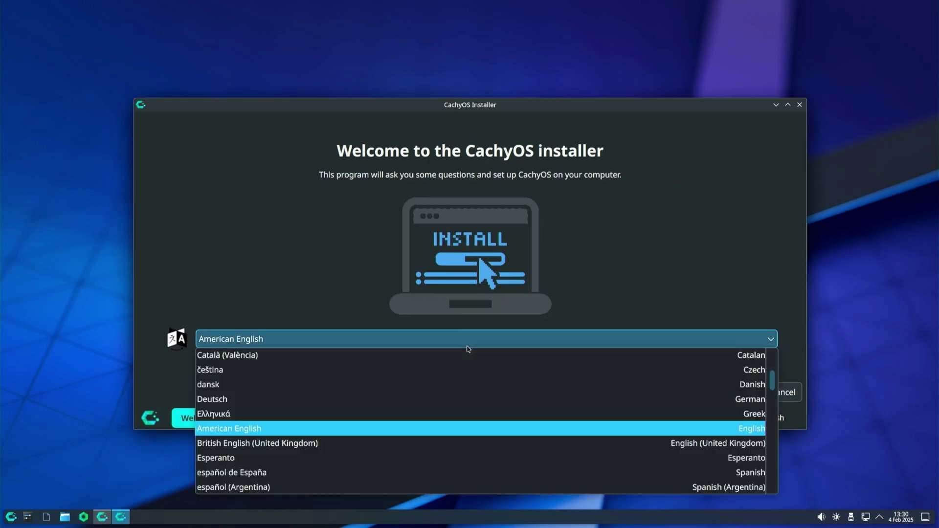
pyautogui.scroll(1, 658, 355)
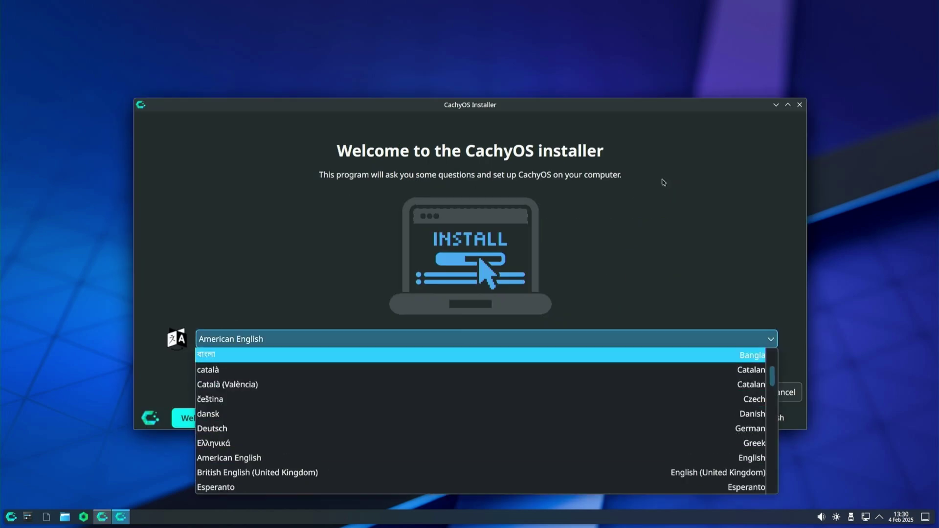
pyautogui.scroll(-4, 659, 409)
pyautogui.click(704, 312)
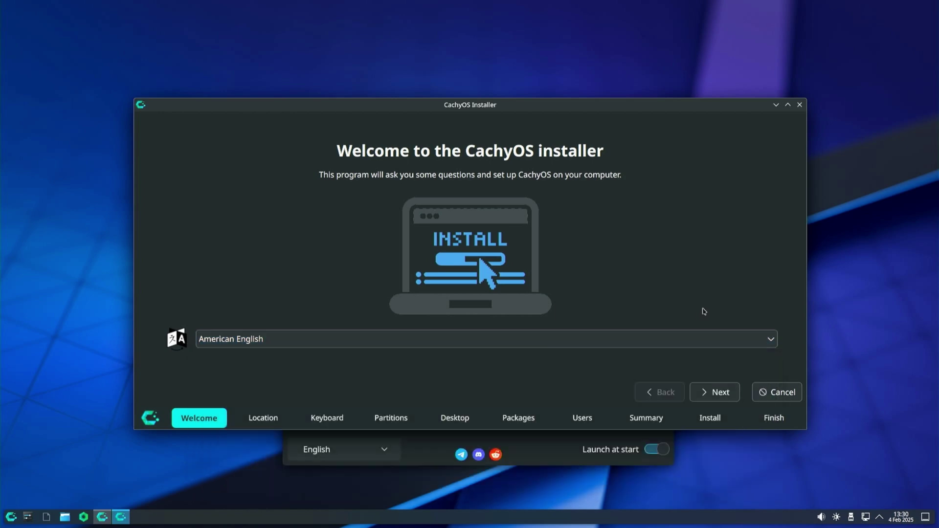
# Accept the Europe/Sofia location and English (US) keyboard to reach the Partitions step
pyautogui.click(710, 392)
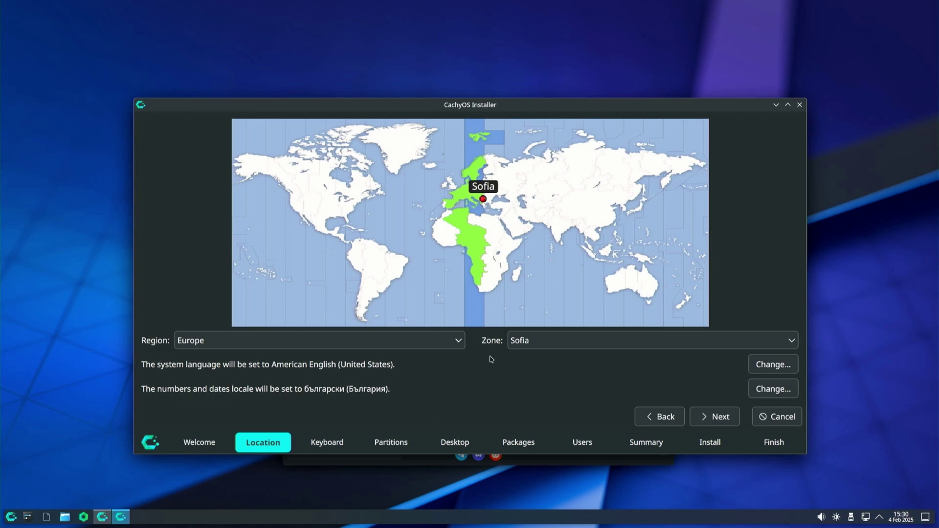
pyautogui.click(711, 417)
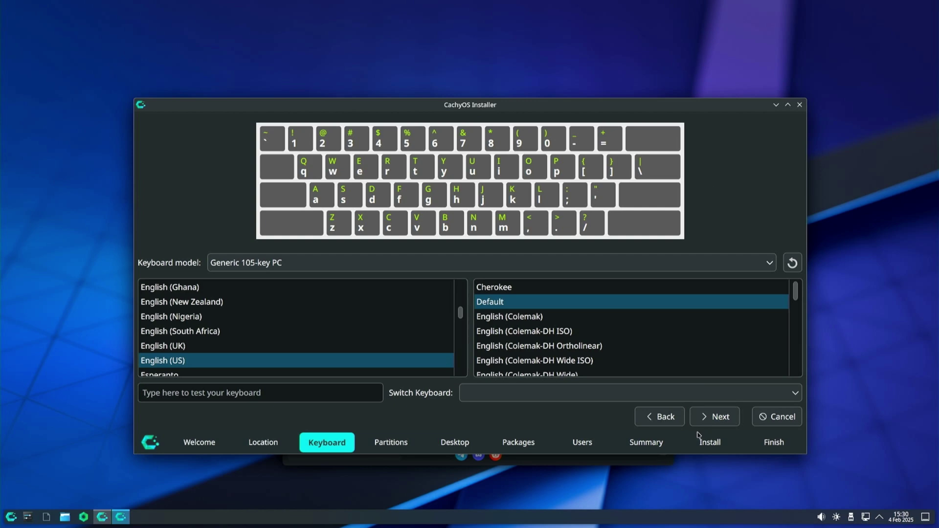
pyautogui.scroll(-3, 342, 320)
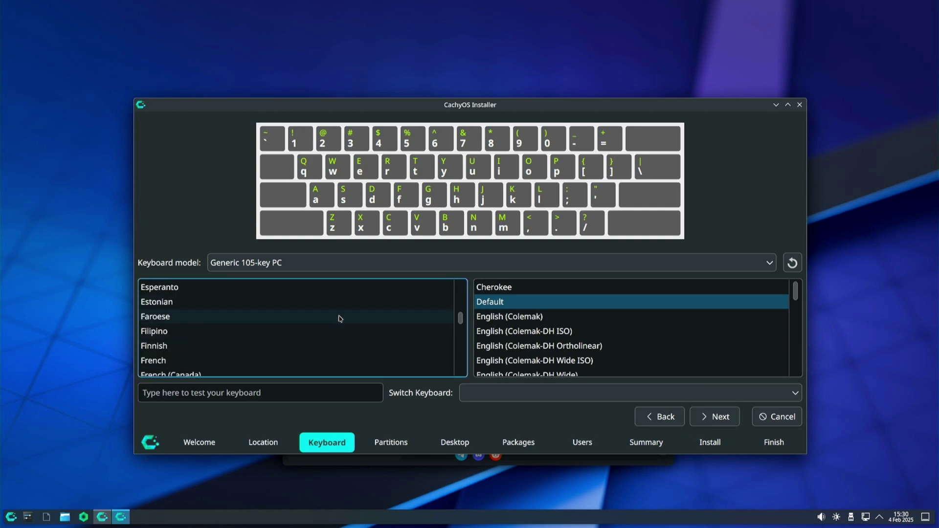
pyautogui.scroll(3, 345, 331)
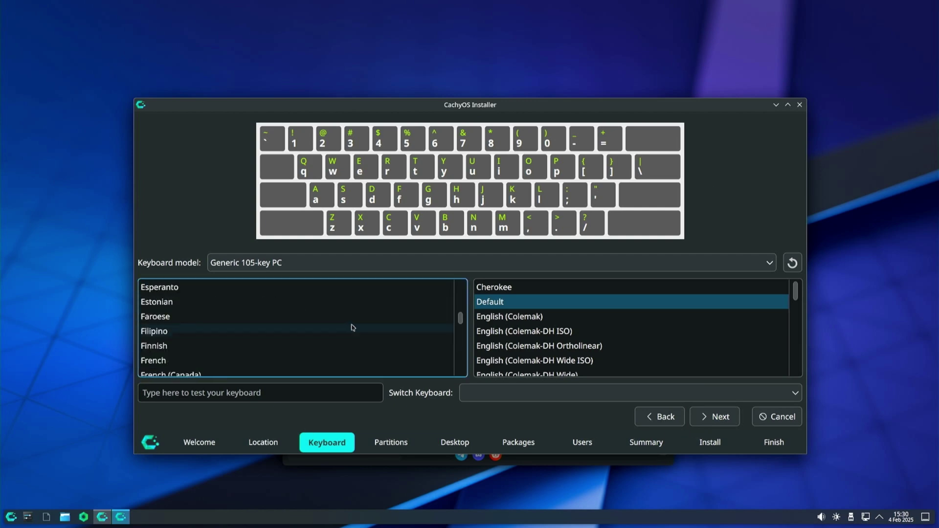
pyautogui.click(707, 422)
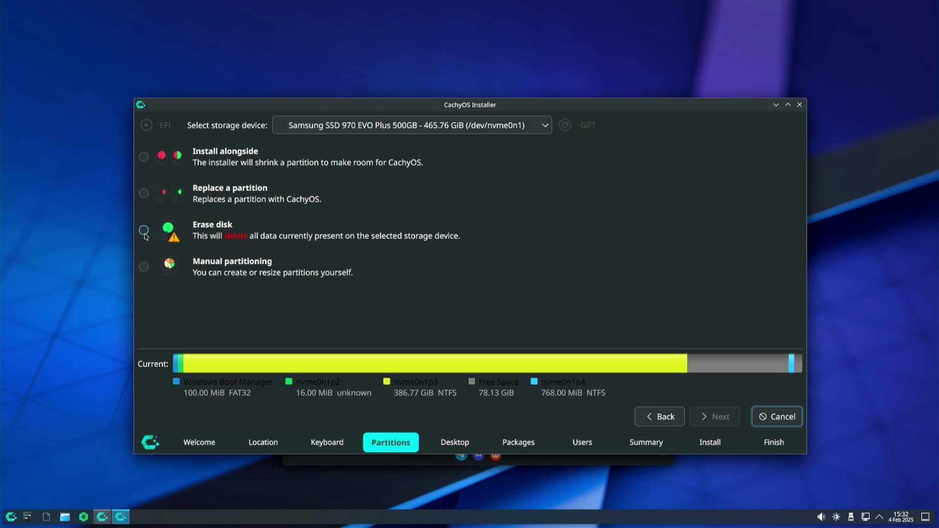
# Choose Manual partitioning for the Samsung SSD 970 EVO Plus and continue to the editor
pyautogui.click(144, 267)
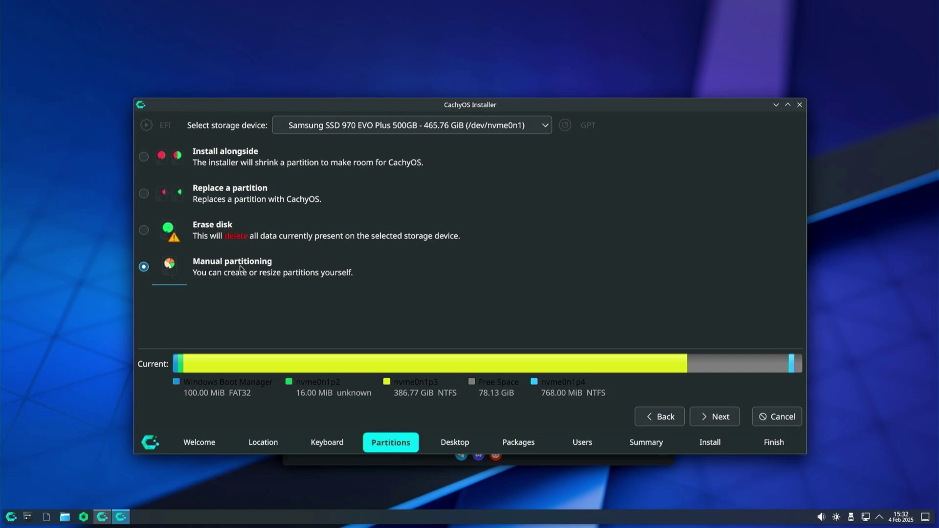
pyautogui.click(714, 419)
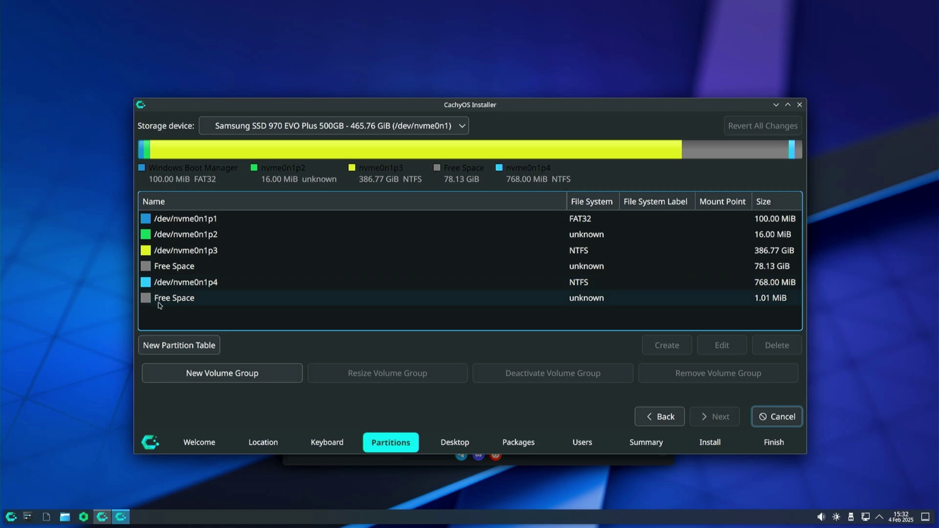
# Select the 78.13 GiB free space and begin creating a partition in it
pyautogui.click(173, 269)
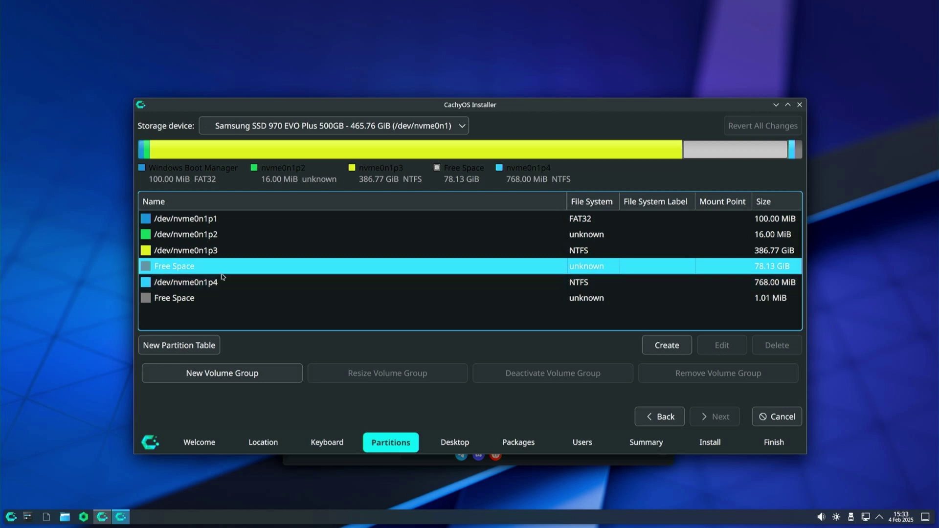
pyautogui.click(231, 219)
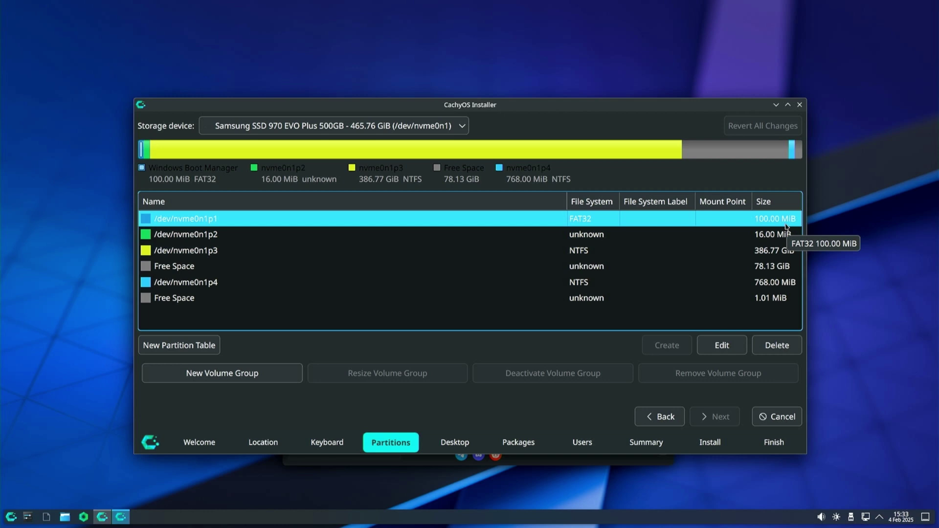
pyautogui.click(665, 266)
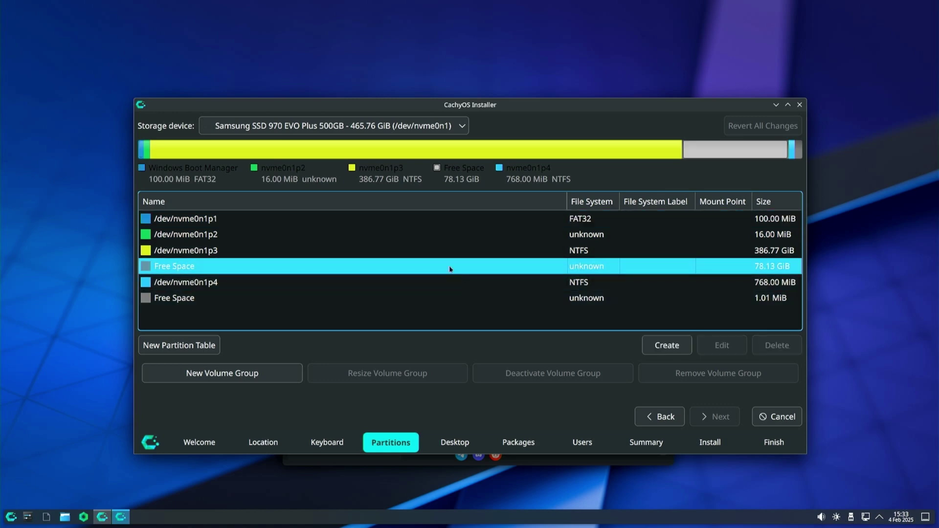
pyautogui.click(658, 346)
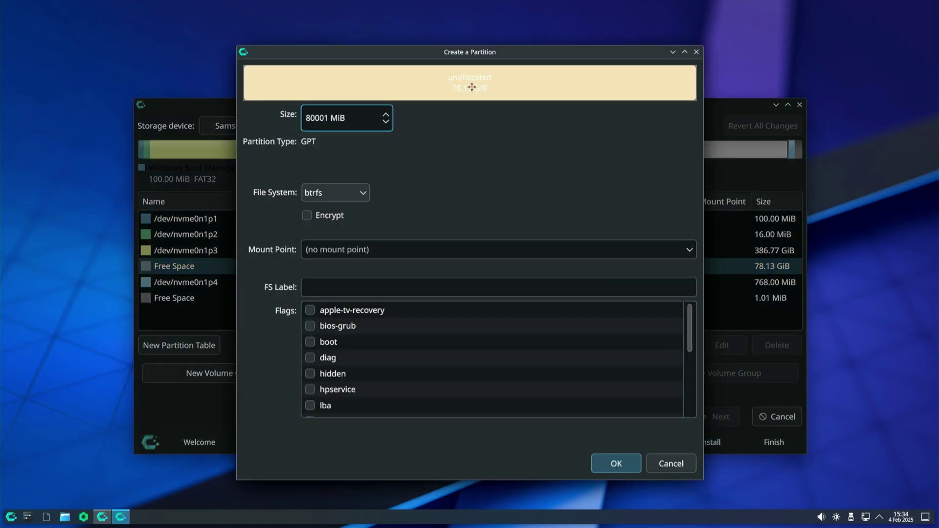
# Create a 2500 MiB FAT32 partition mounted at /boot with the boot flag set
pyautogui.doubleClick(328, 120)
pyautogui.press('Home')
pyautogui.press('Delete')
pyautogui.press('Delete')
pyautogui.press('Delete')
pyautogui.press('Delete')
pyautogui.press('Delete')
pyautogui.write('2500')
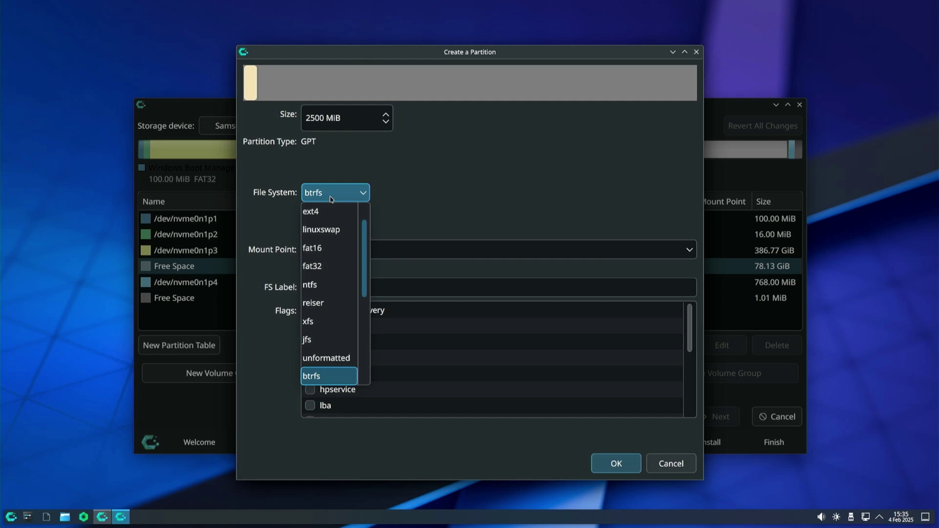
pyautogui.click(324, 280)
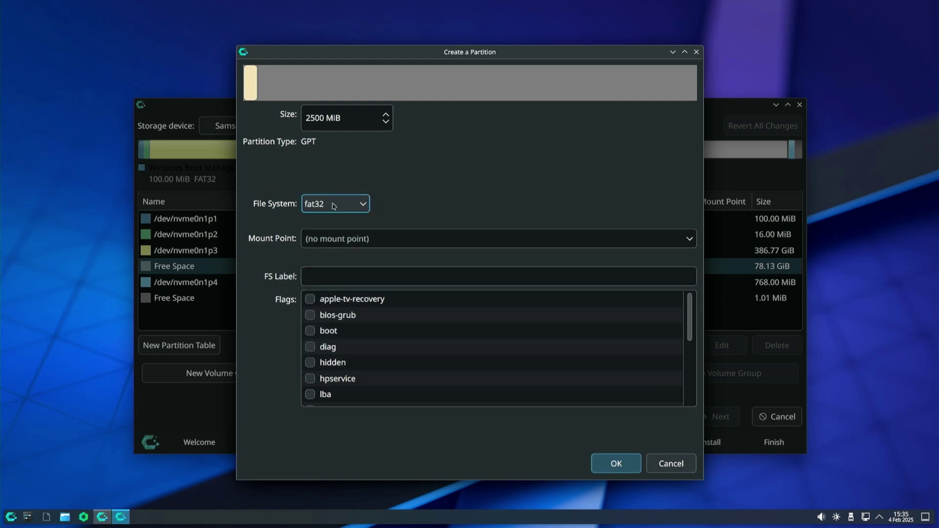
pyautogui.click(689, 242)
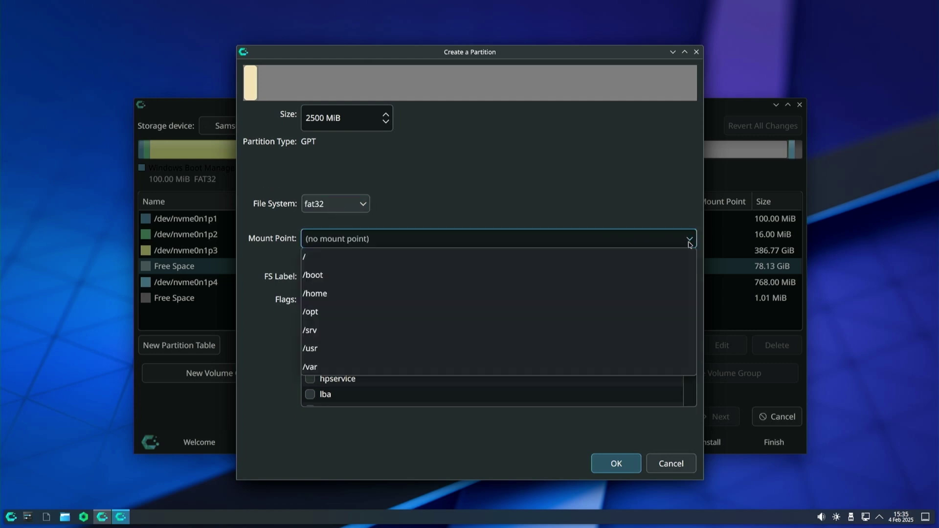
pyautogui.click(351, 278)
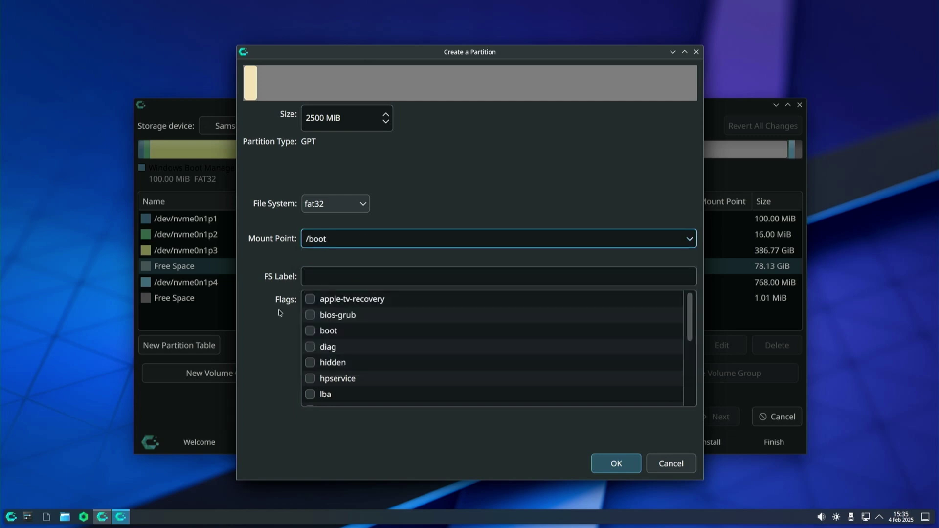
pyautogui.click(312, 333)
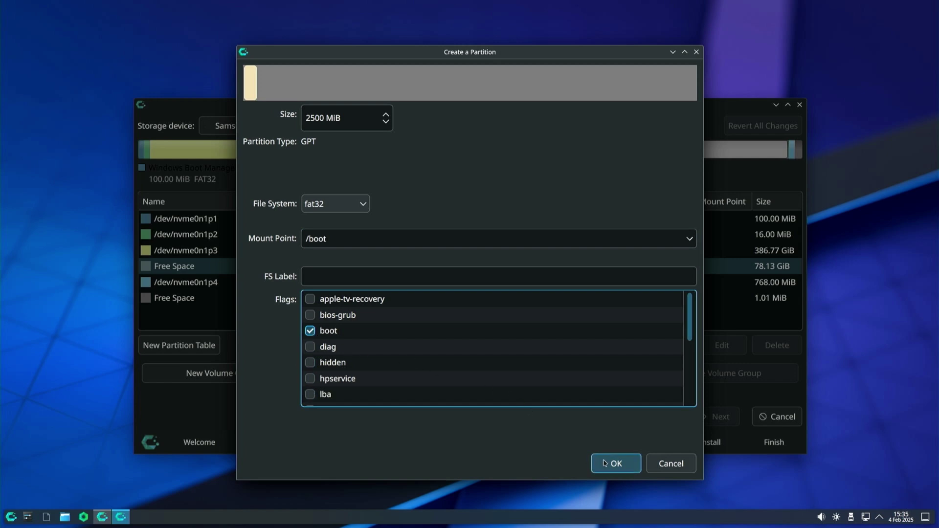
pyautogui.click(605, 463)
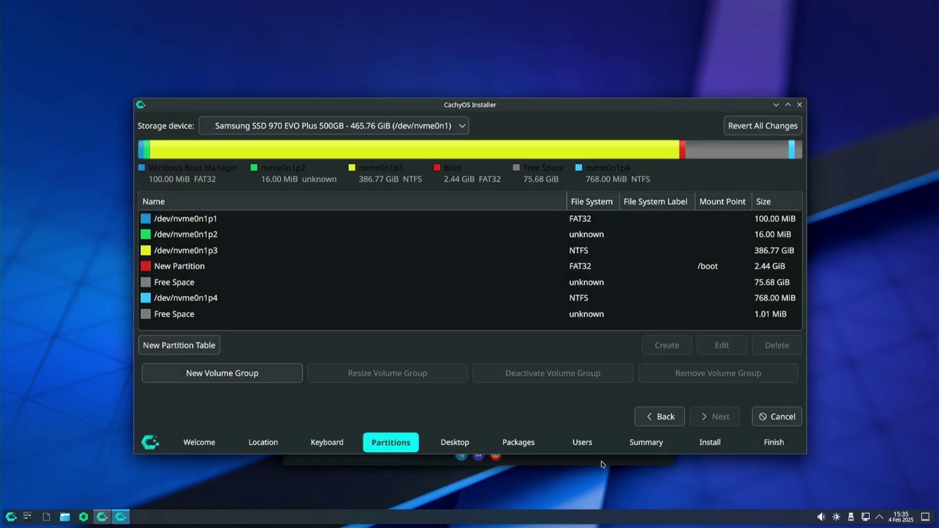
# Select the remaining 75.68 GiB free space and begin creating a partition in it
pyautogui.click(559, 269)
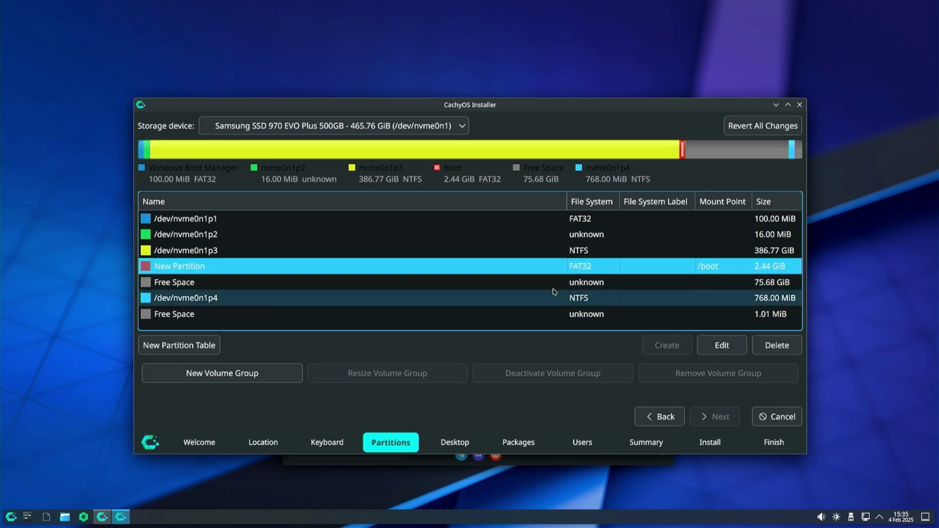
pyautogui.click(461, 288)
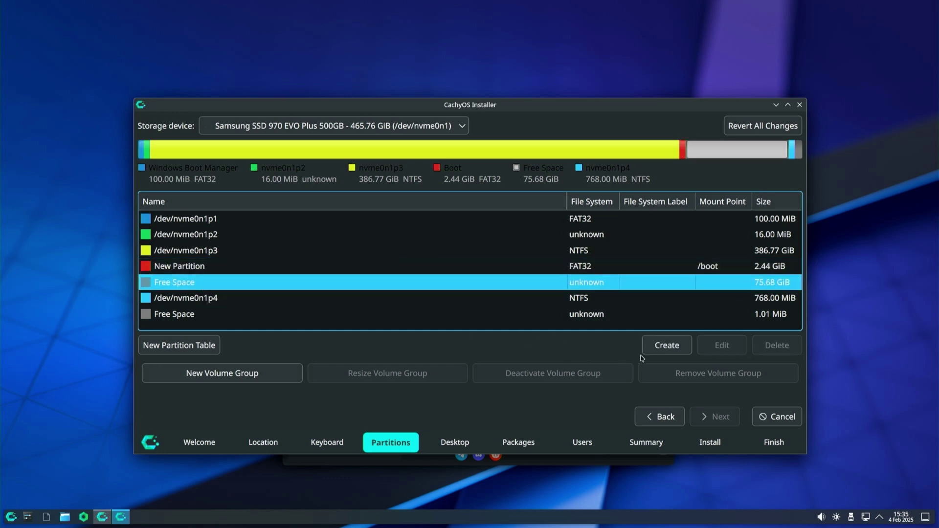
pyautogui.click(656, 352)
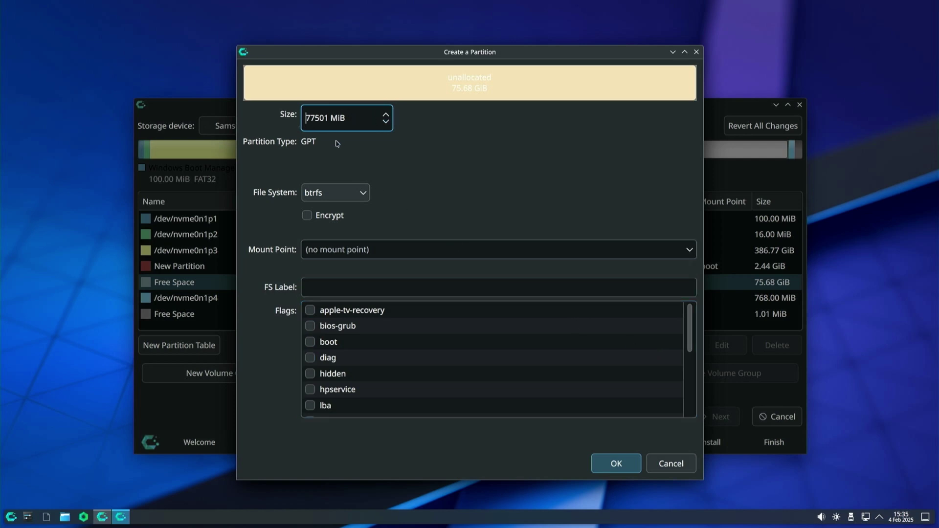
# Make the 75.68 GiB space a Btrfs partition mounted at / with the root flag
pyautogui.click(348, 193)
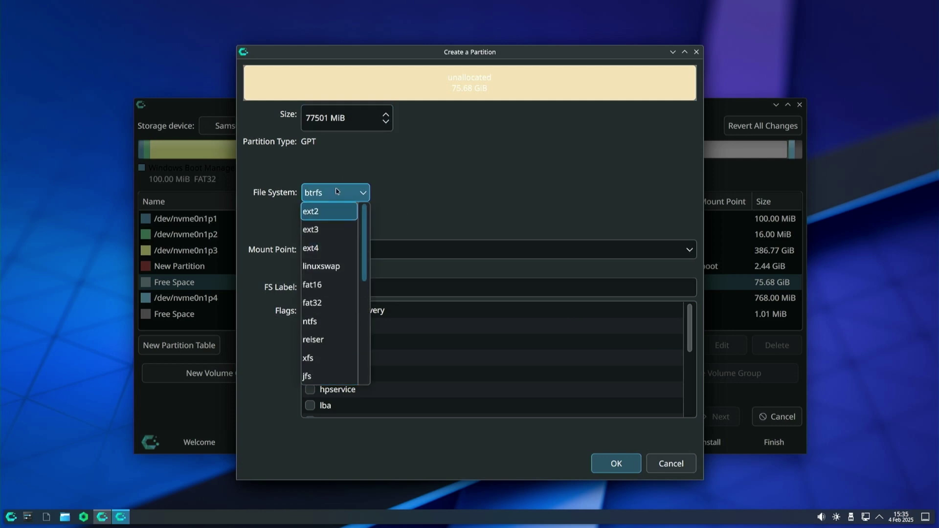
pyautogui.click(335, 198)
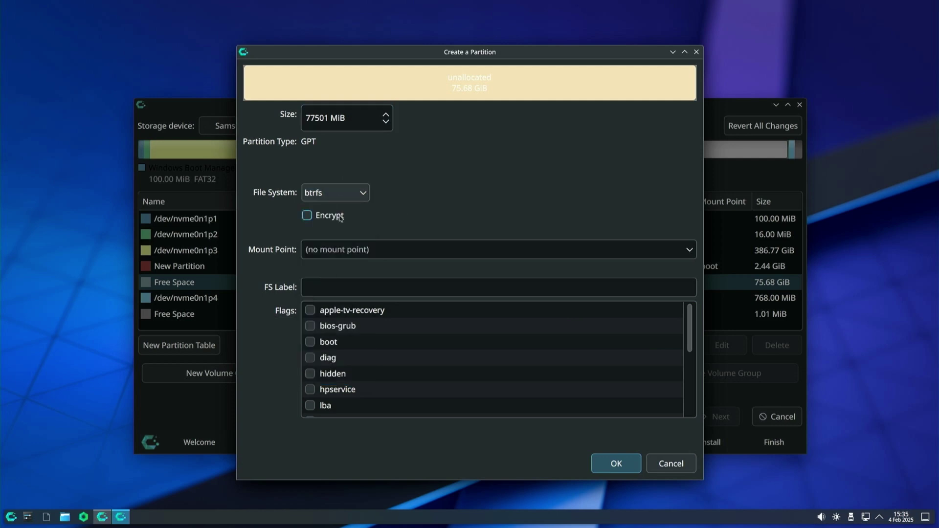
pyautogui.click(692, 251)
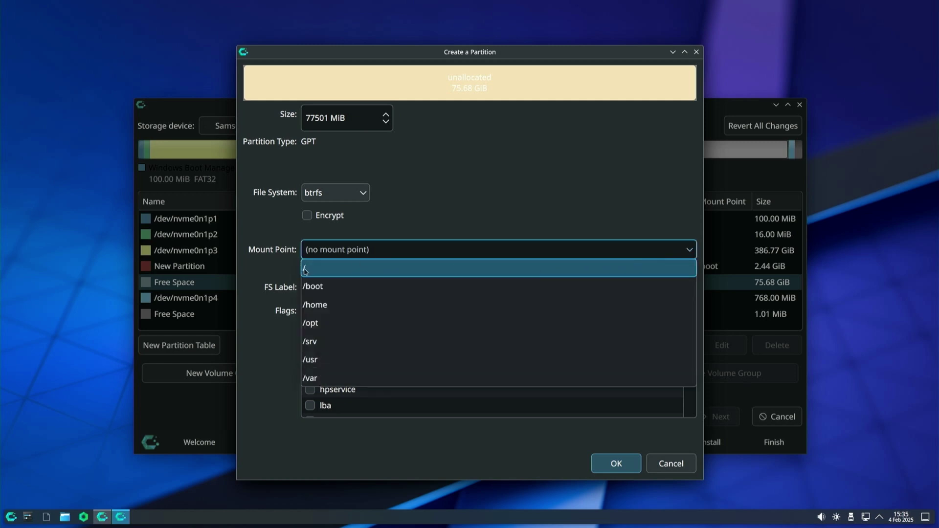
pyautogui.click(311, 270)
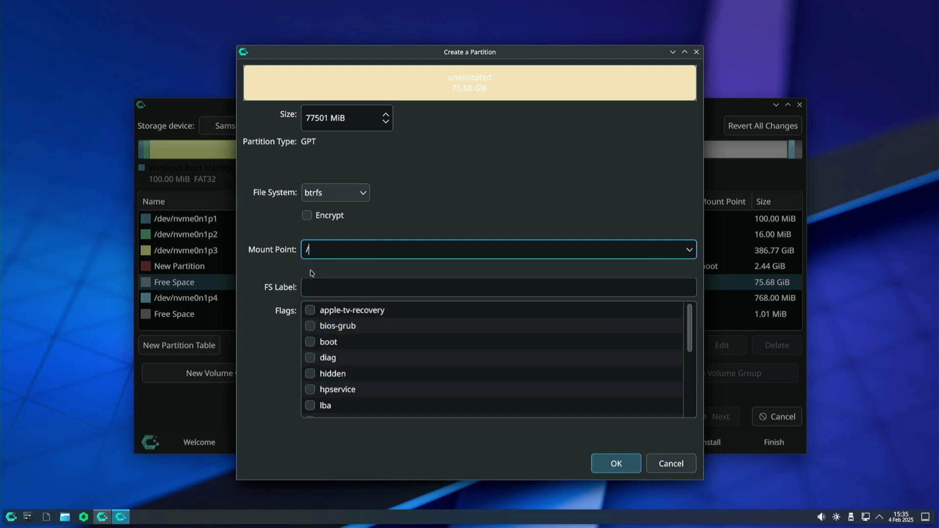
pyautogui.click(313, 285)
pyautogui.scroll(-3, 446, 360)
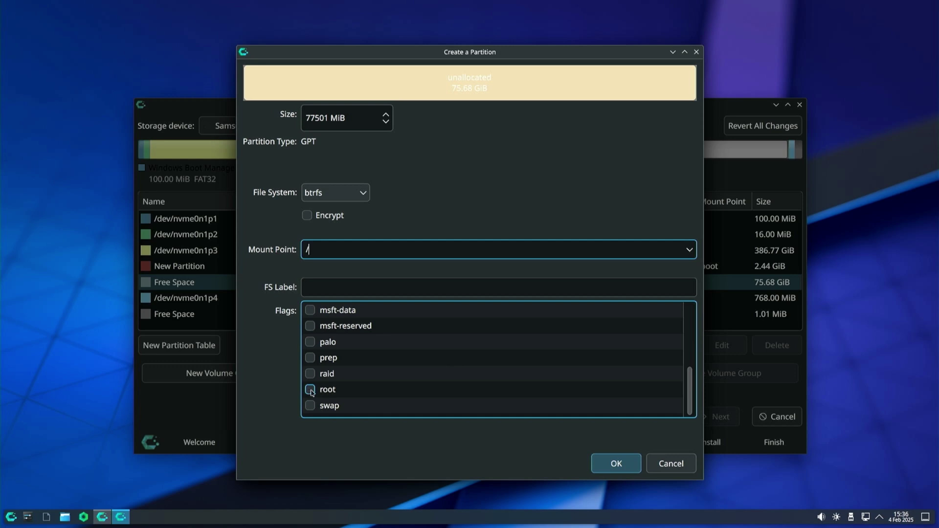
pyautogui.click(310, 390)
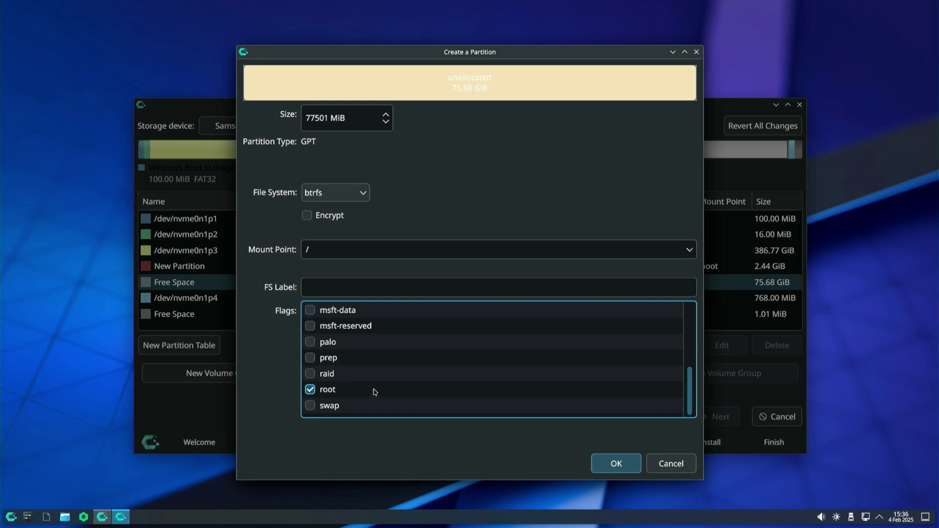
pyautogui.click(615, 464)
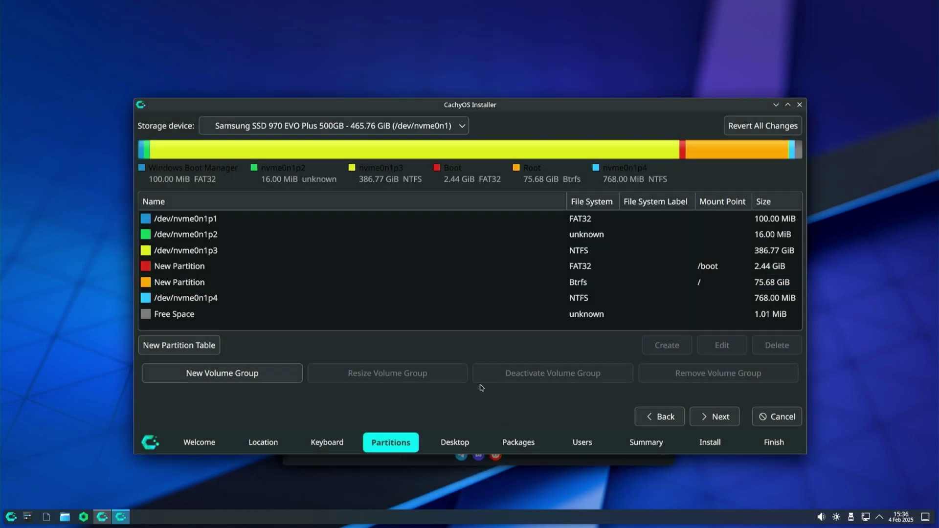
# Review the new Btrfs root partition and proceed to the Desktop step
pyautogui.click(700, 286)
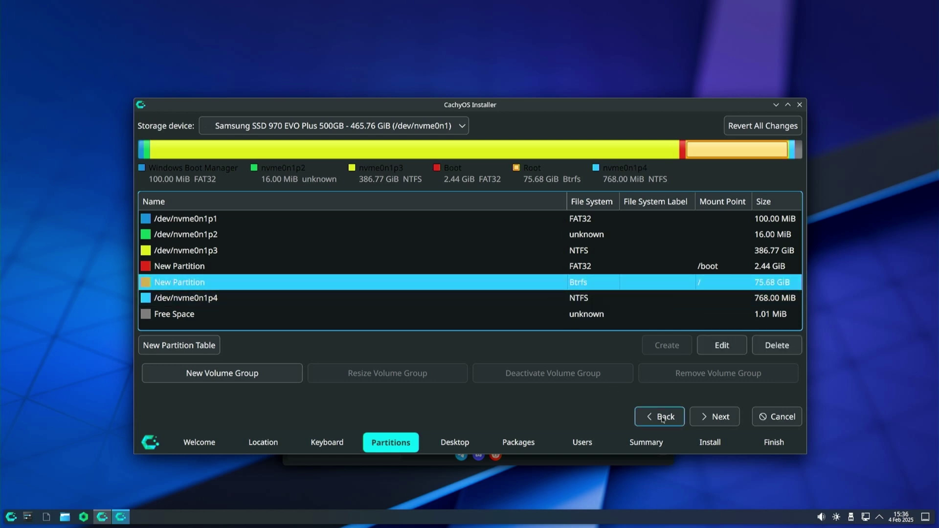
pyautogui.click(723, 418)
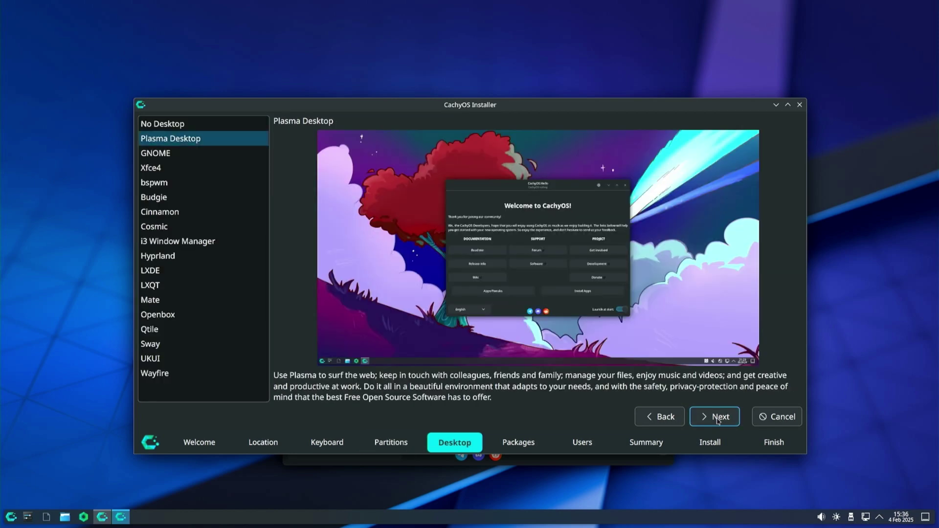
# Preview each desktop option from Plasma through GNOME, Xfce4, Hyprland and others down to UKUI
pyautogui.click(154, 142)
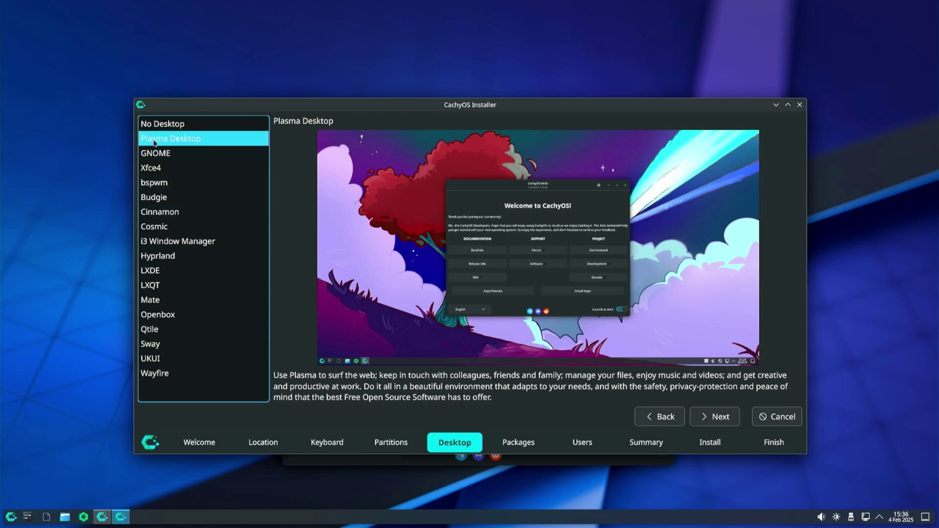
pyautogui.press('Down')
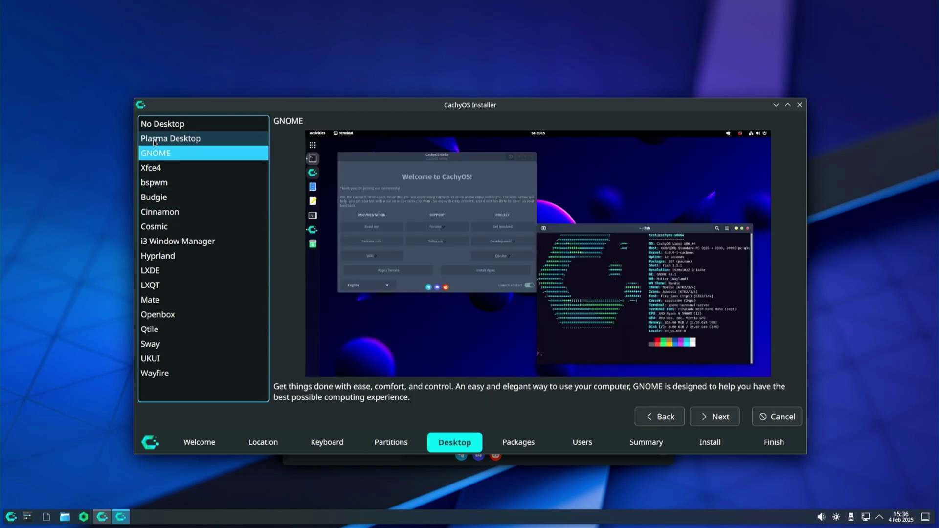
pyautogui.press('Down')
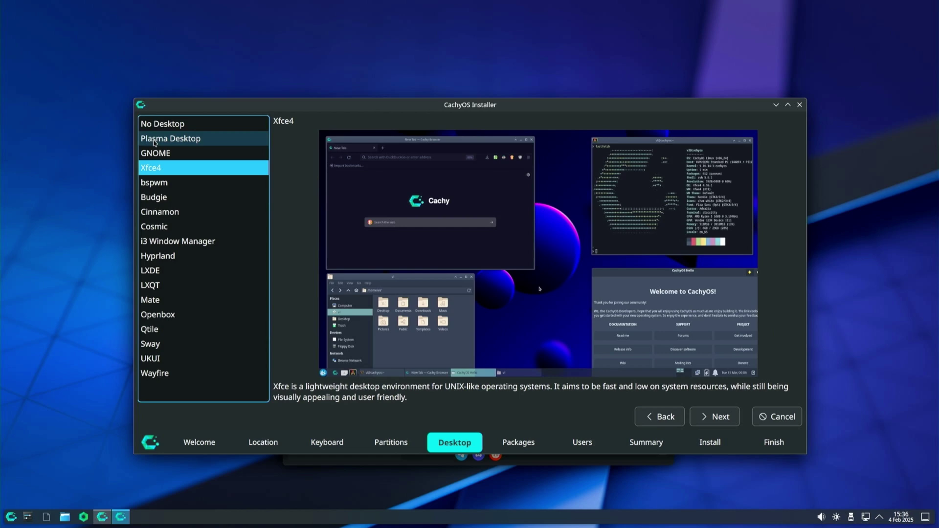
pyautogui.press('Down')
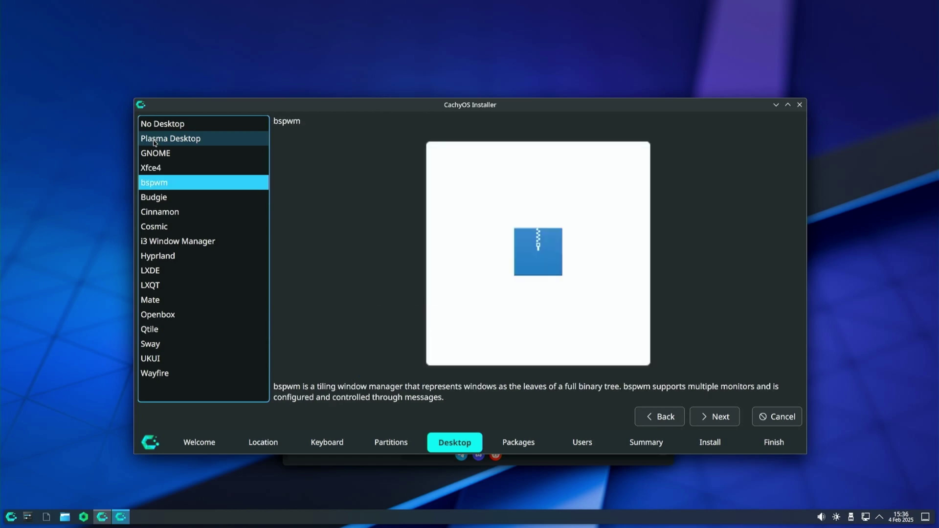
pyautogui.press('Down')
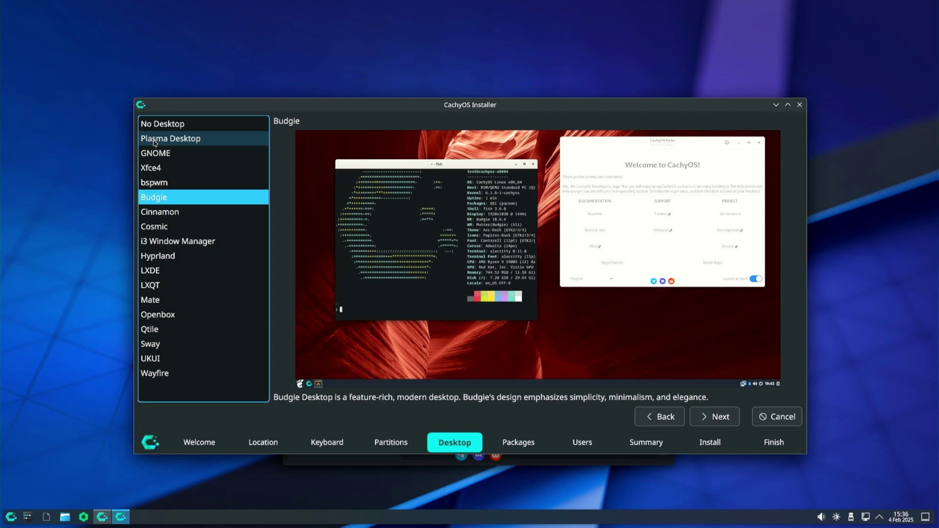
pyautogui.press('Down')
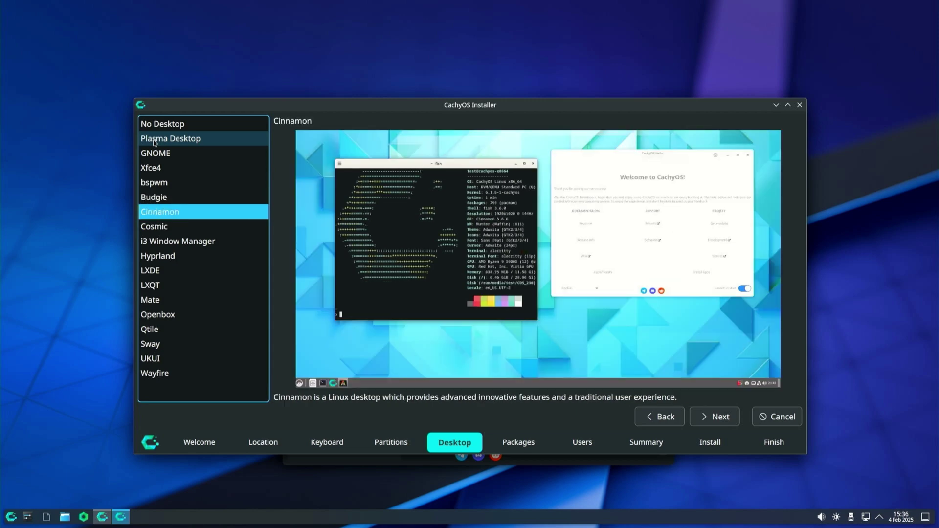
pyautogui.press('Down')
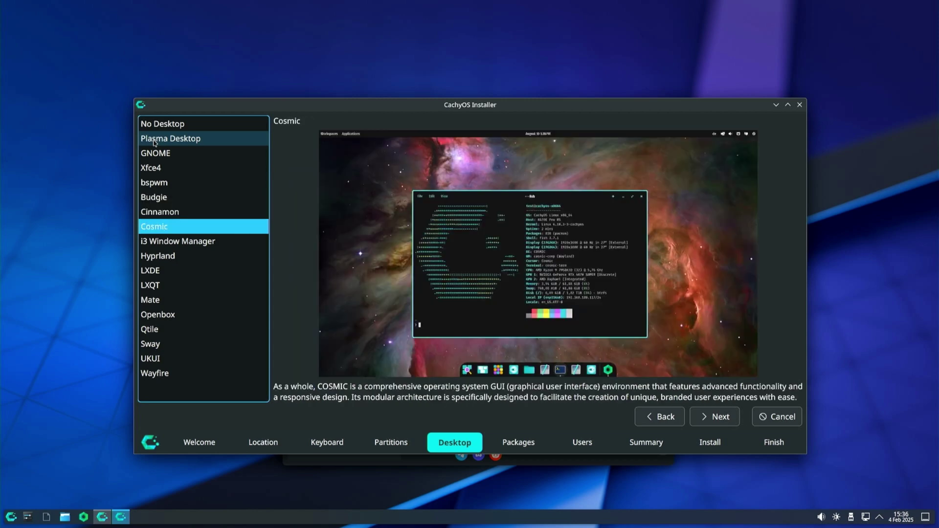
pyautogui.press('Down')
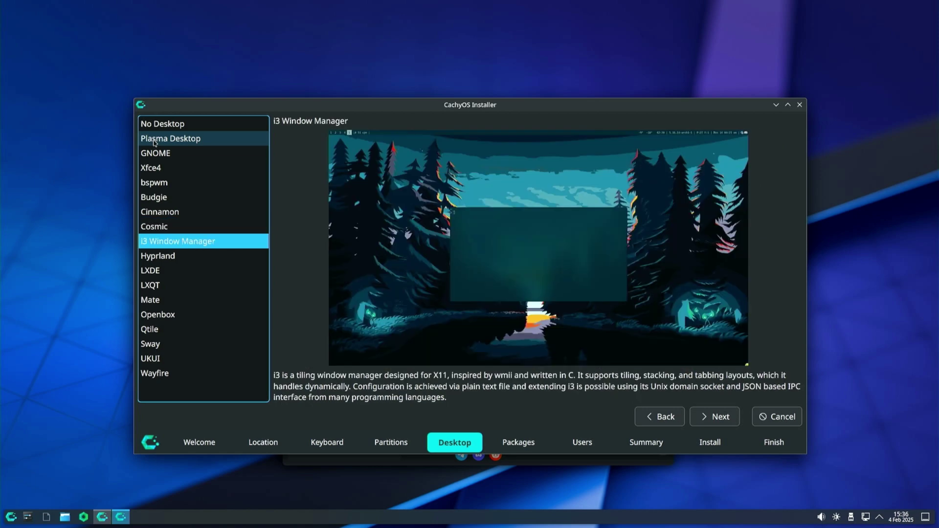
pyautogui.press('Down')
pyautogui.press('Down')
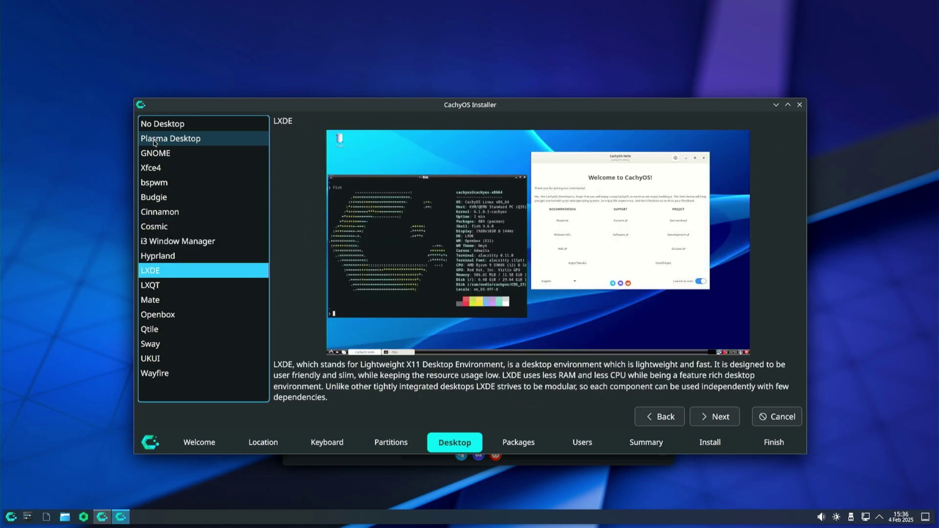
pyautogui.press('Down')
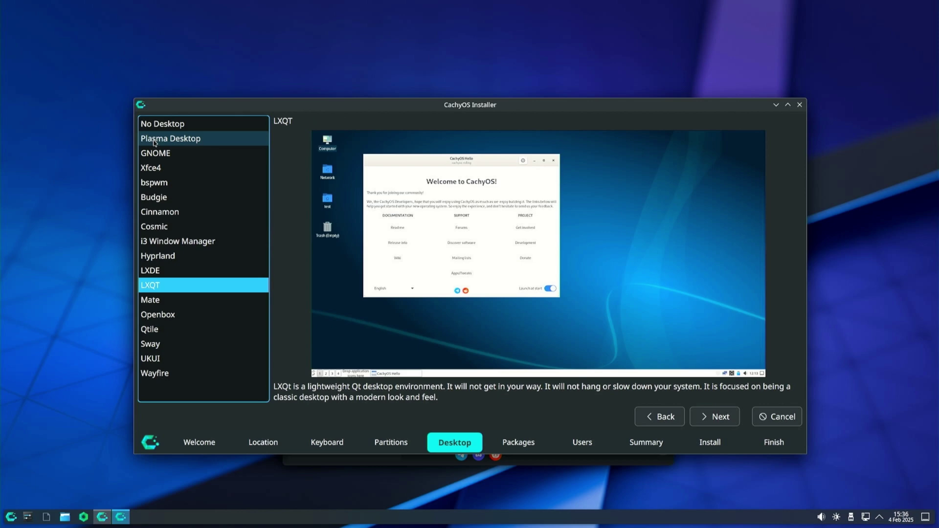
pyautogui.press('Down')
pyautogui.press('Down')
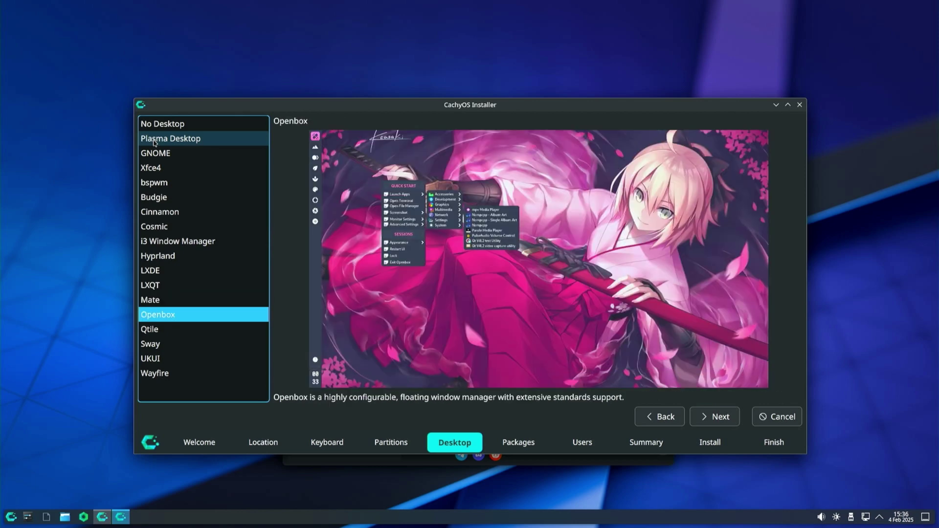
pyautogui.press('Down')
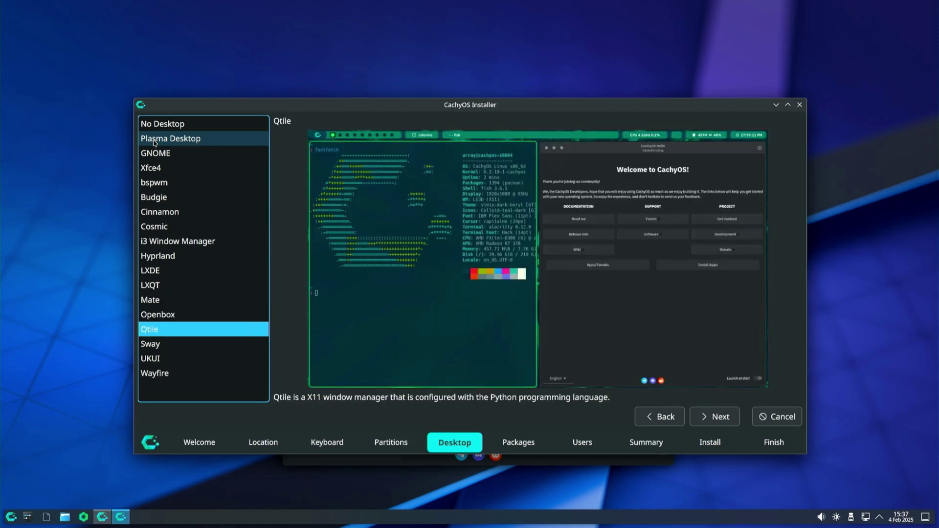
pyautogui.press('Down')
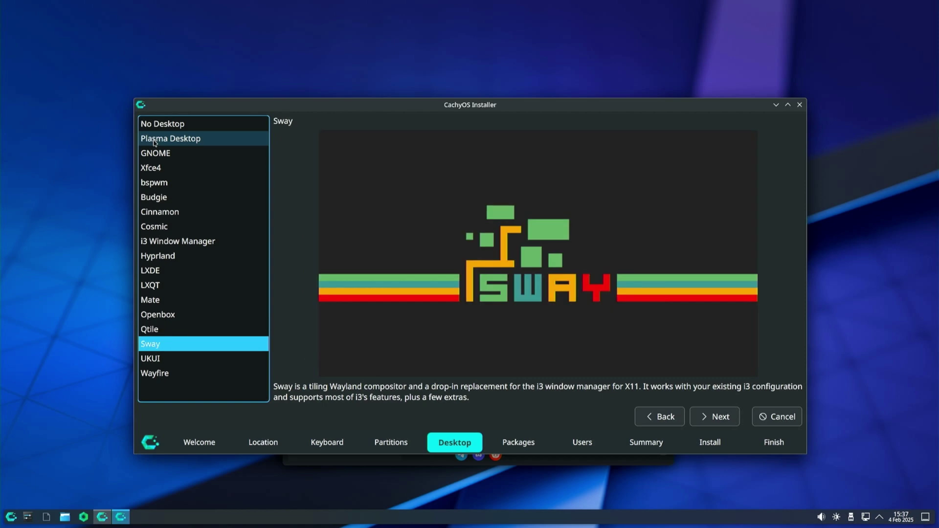
pyautogui.press('Down')
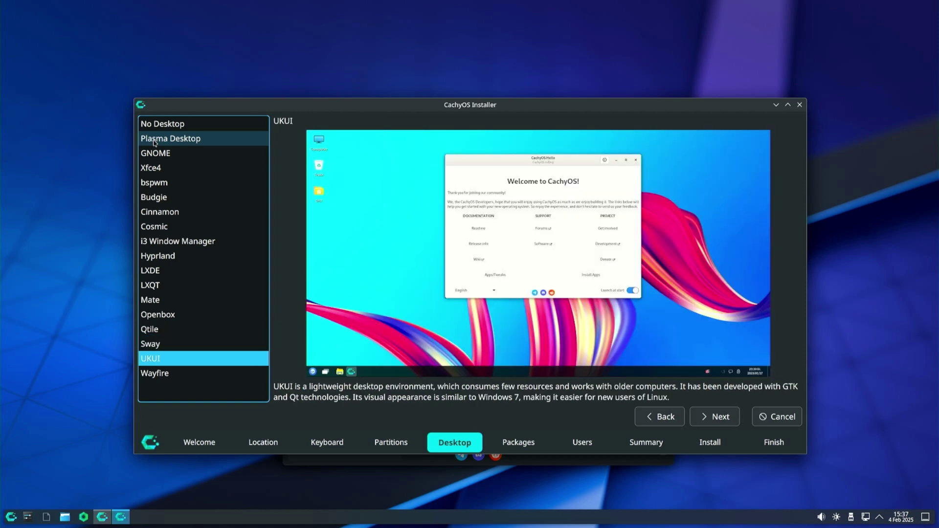
pyautogui.press('Down')
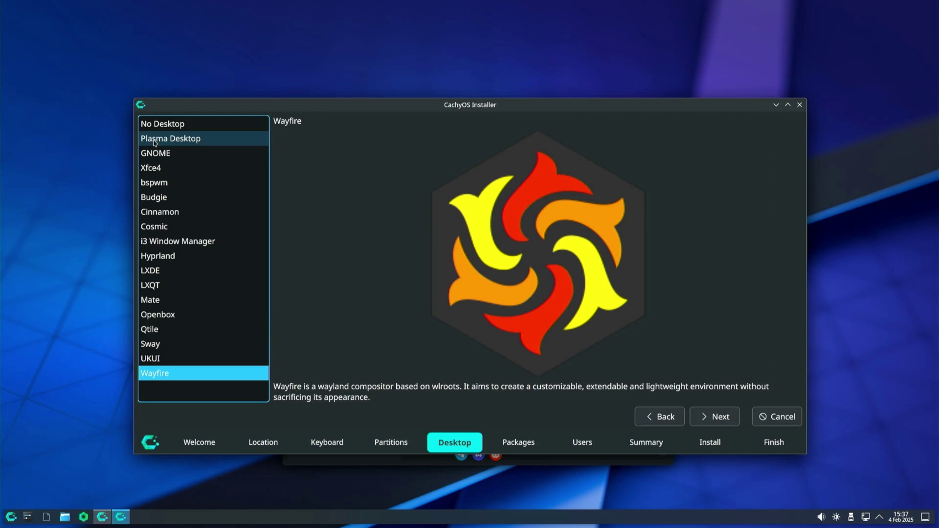
# Return to Plasma Desktop as the choice and continue to Additional packages
pyautogui.press('Up')
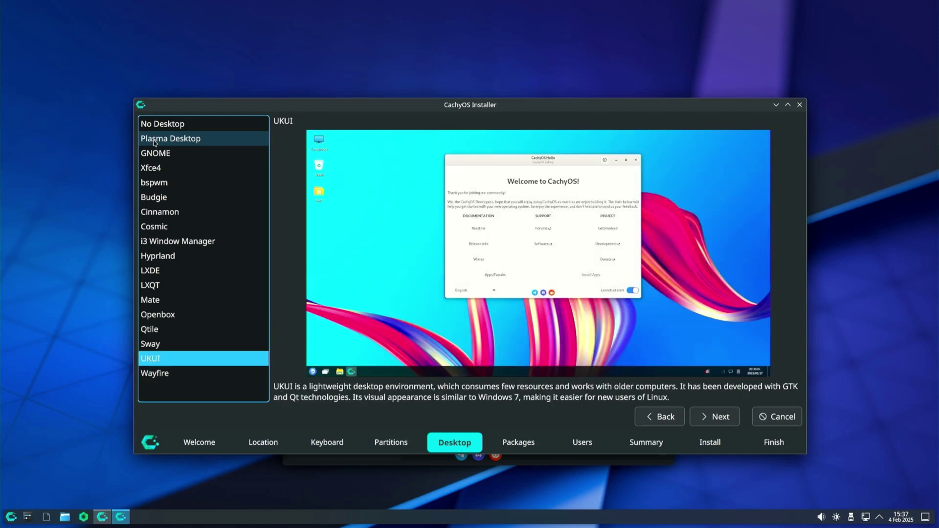
pyautogui.press('Up')
pyautogui.press('Up')
pyautogui.press('Up')
pyautogui.press('Up')
pyautogui.press('Up')
pyautogui.press('Up')
pyautogui.press('Up')
pyautogui.press('Up')
pyautogui.press('Up')
pyautogui.press('Up')
pyautogui.press('Up')
pyautogui.press('Up')
pyautogui.press('Up')
pyautogui.press('Up')
pyautogui.press('Up')
pyautogui.press('Up')
pyautogui.press('Down')
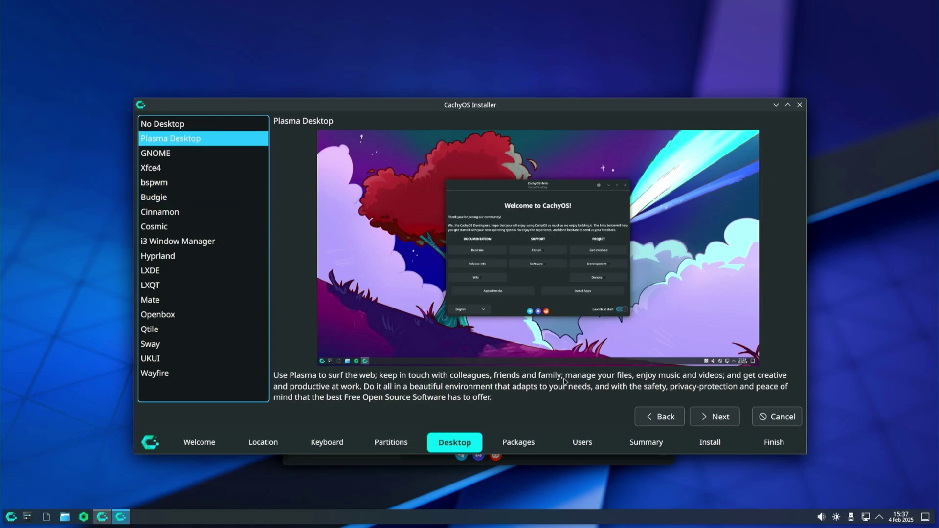
pyautogui.click(720, 425)
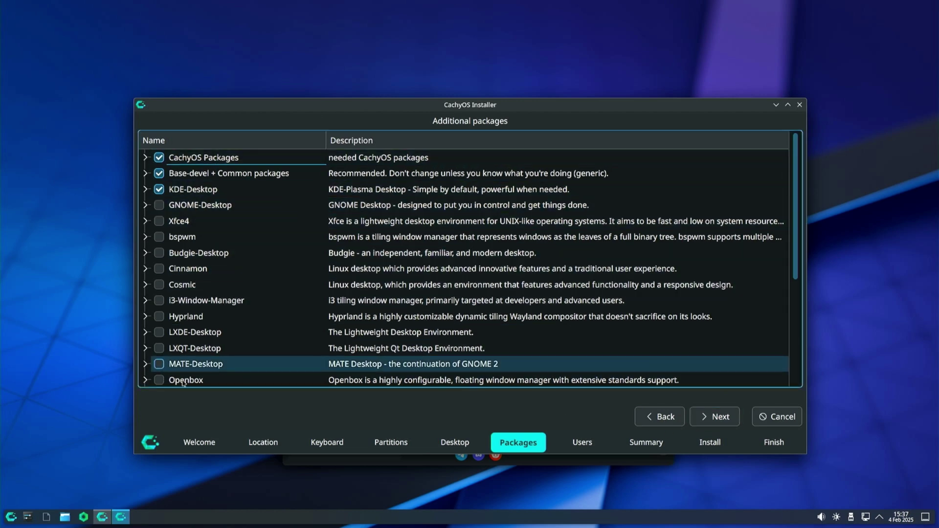
# Tick the Cosmic desktop package group and review its sub-packages, then collapse it
pyautogui.scroll(-2, 214, 315)
pyautogui.scroll(-2, 214, 315)
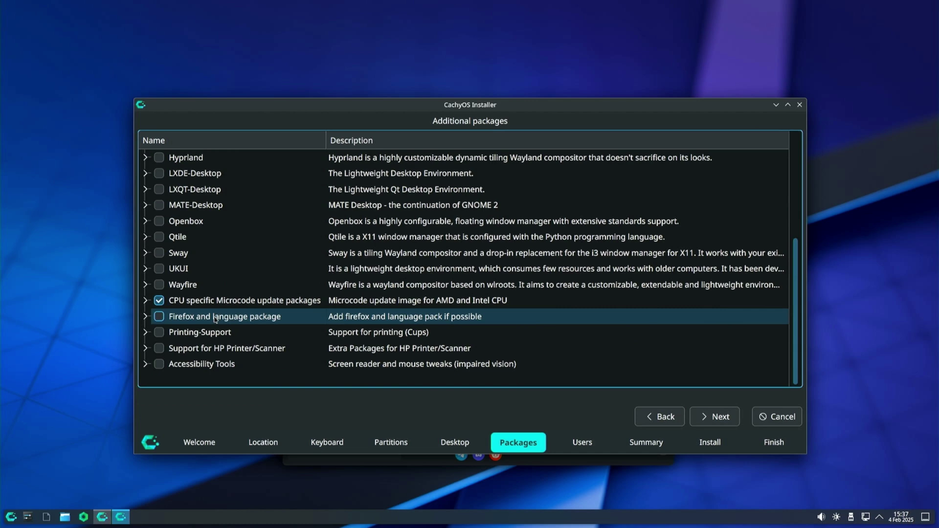
pyautogui.scroll(2, 213, 320)
pyautogui.scroll(2, 214, 320)
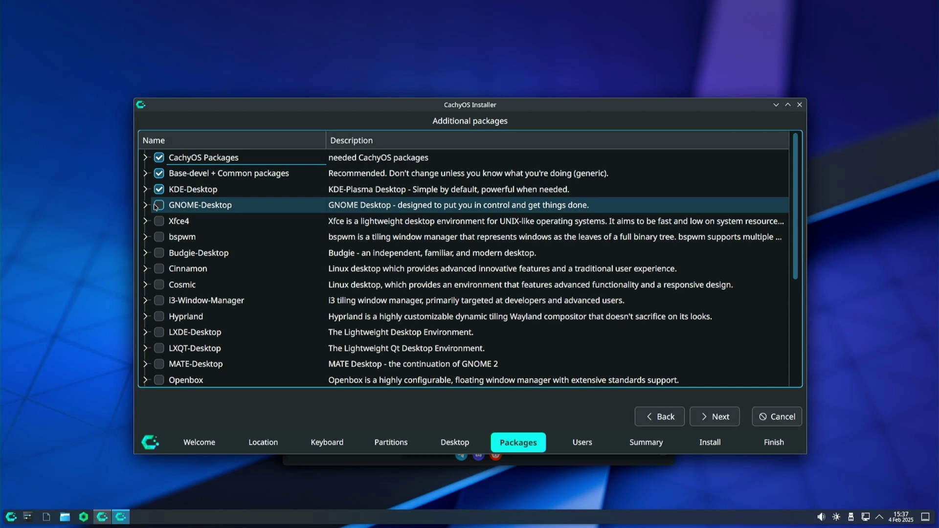
pyautogui.click(159, 285)
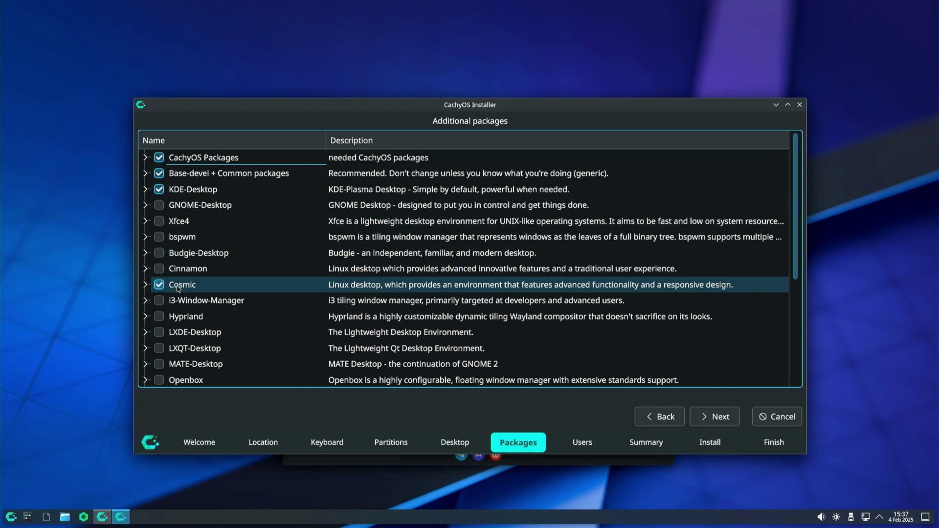
pyautogui.click(145, 285)
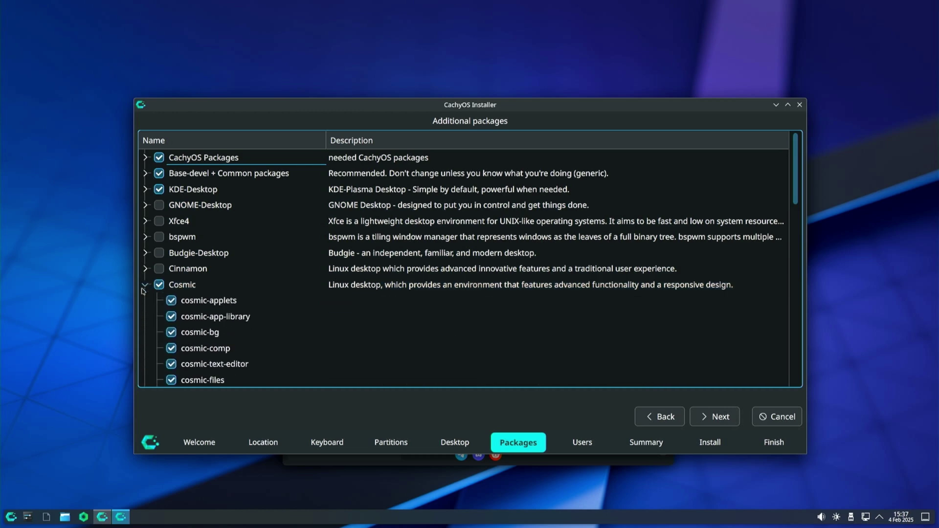
pyautogui.scroll(-3, 399, 303)
pyautogui.scroll(-5, 396, 305)
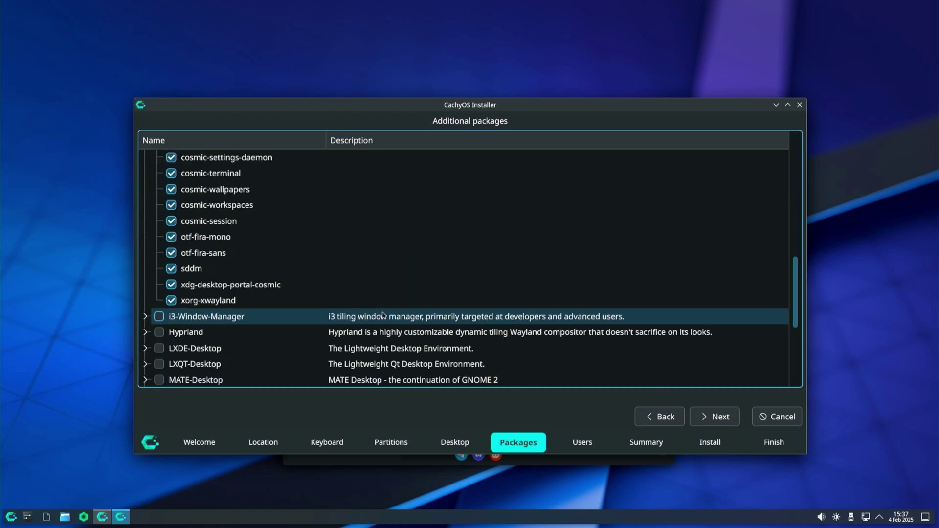
pyautogui.scroll(8, 353, 264)
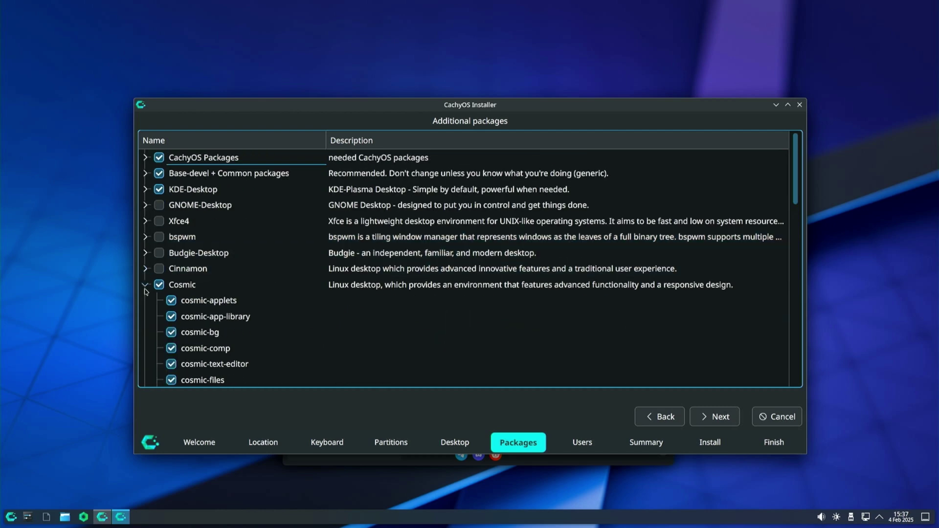
pyautogui.click(146, 285)
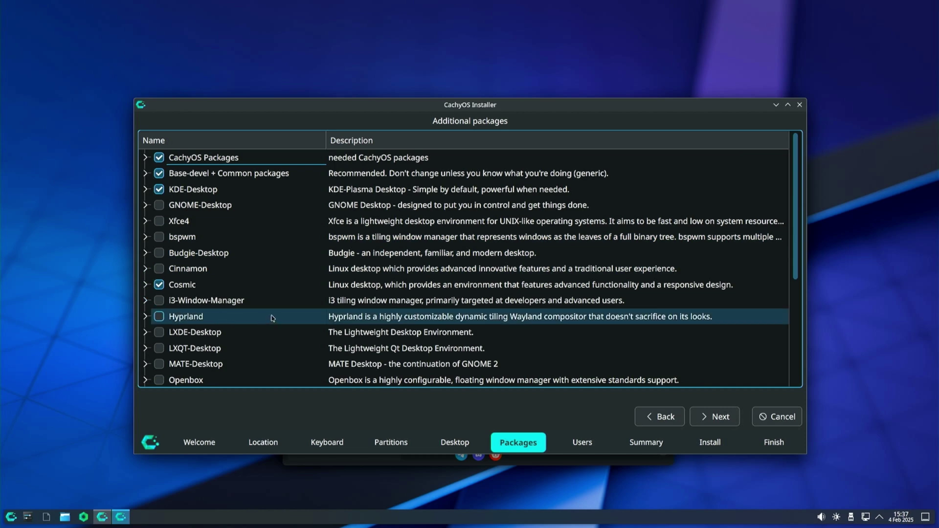
# Tick the UKUI desktop packages, review its sub-packages, and continue to the Users step
pyautogui.scroll(-2, 273, 319)
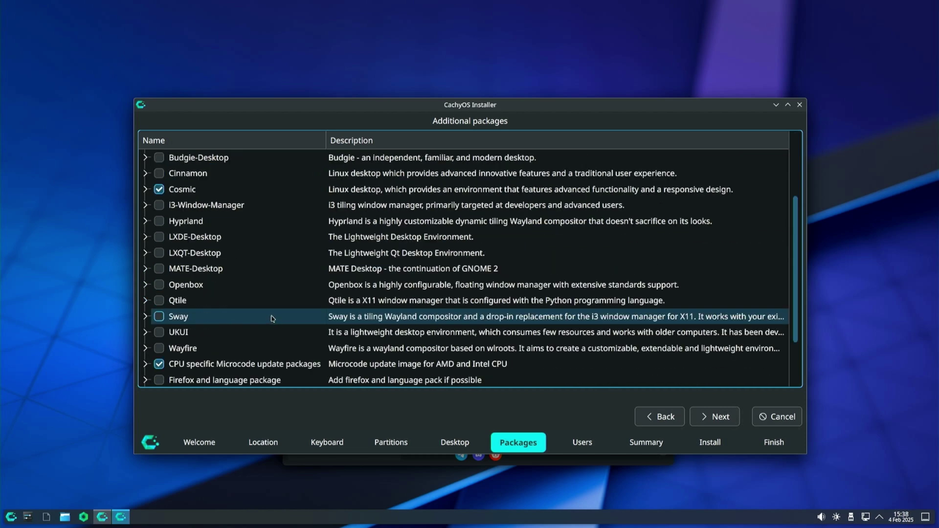
pyautogui.click(158, 332)
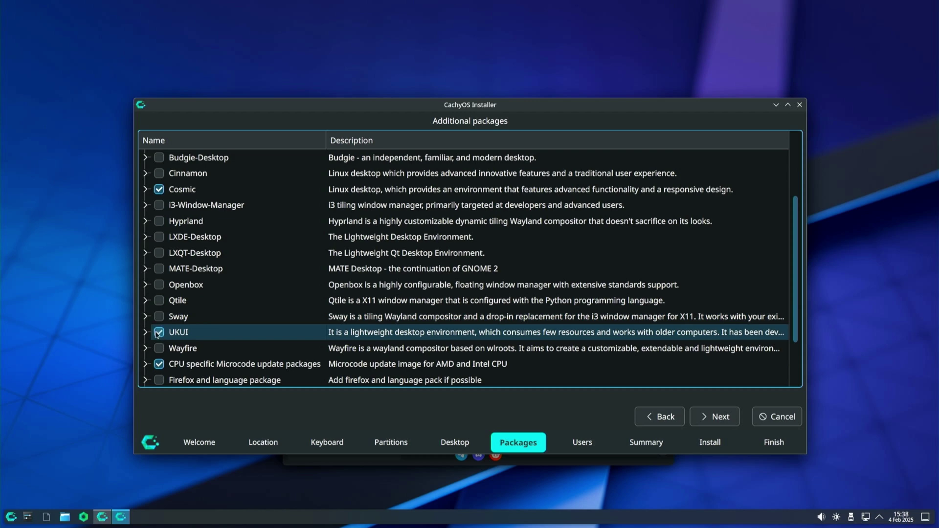
pyautogui.click(144, 332)
pyautogui.scroll(-1, 393, 303)
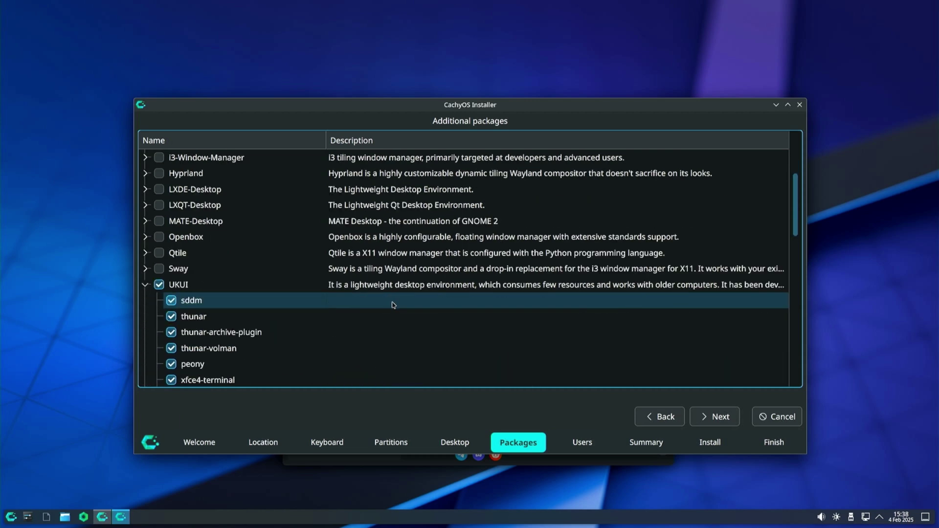
pyautogui.scroll(-8, 393, 305)
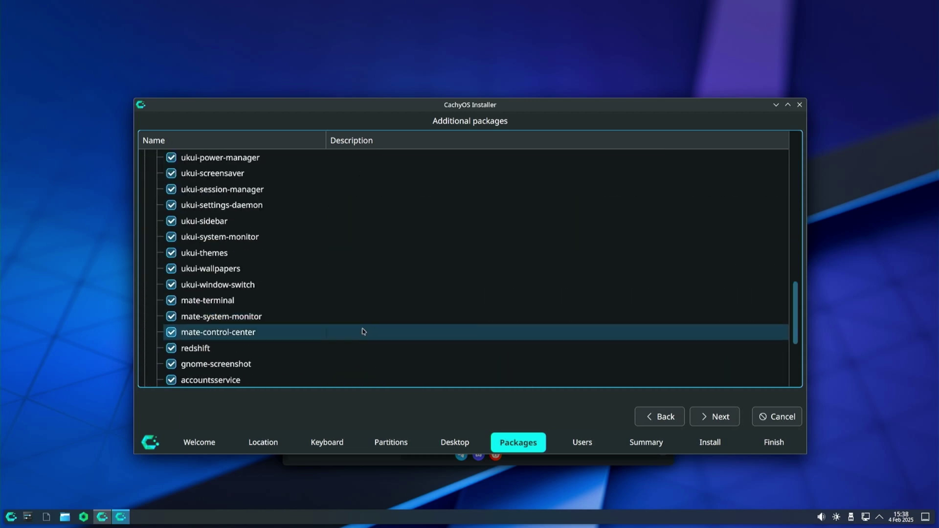
pyautogui.scroll(-3, 362, 331)
pyautogui.scroll(8, 350, 333)
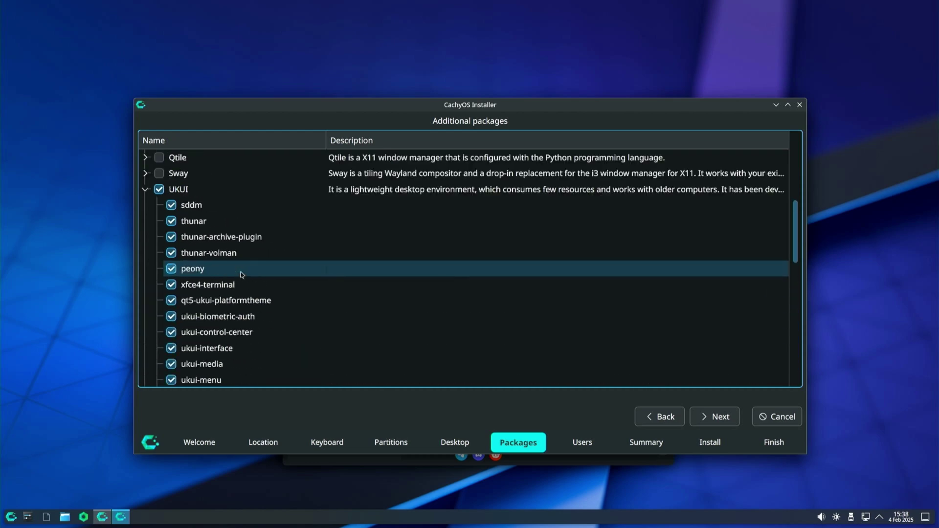
pyautogui.scroll(5, 241, 274)
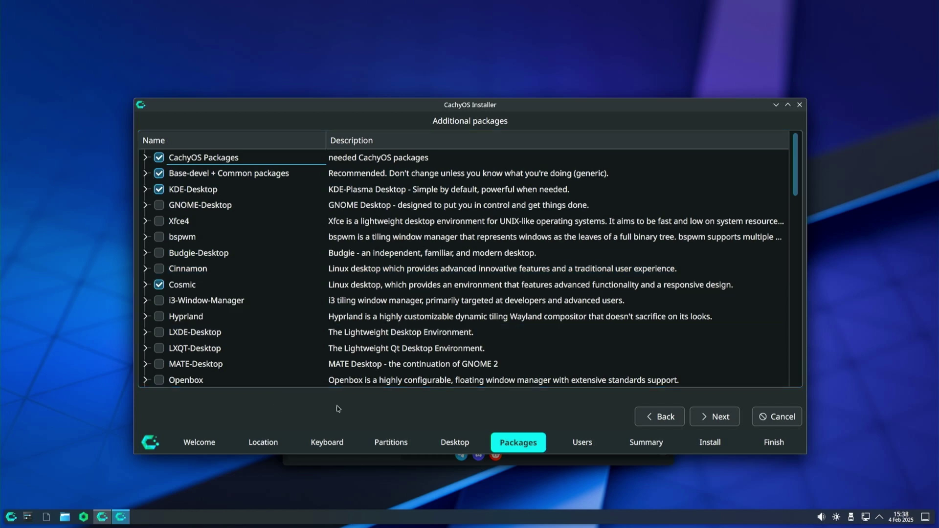
pyautogui.click(713, 417)
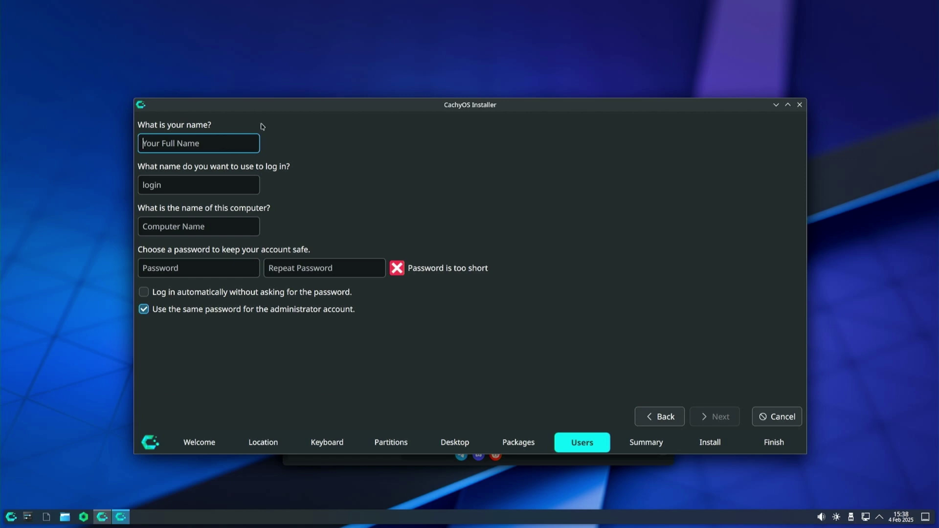
# Enter the full name and login name, and change the computer name suffix to '-qet'
pyautogui.write('Quick and ')
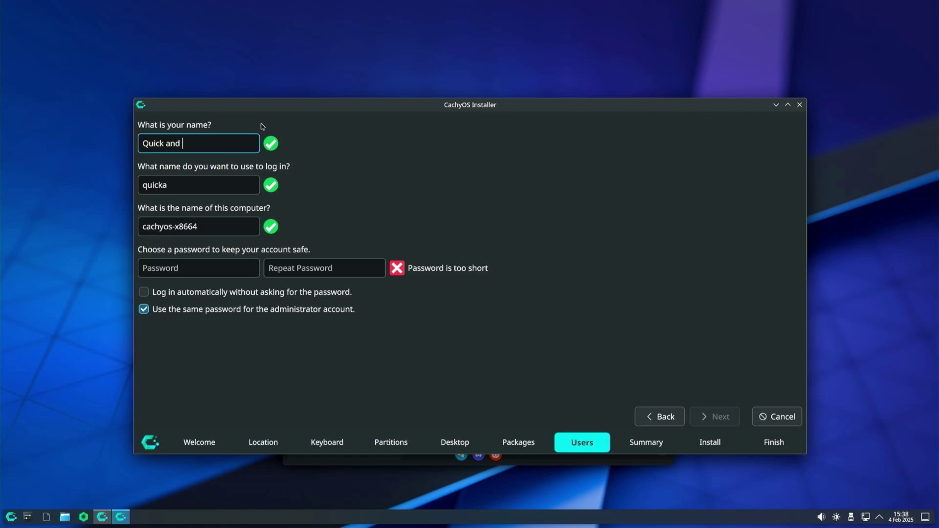
pyautogui.write('Easy Tools')
pyautogui.press('Tab')
pyautogui.press('BackSpace')
pyautogui.press('BackSpace')
pyautogui.press('BackSpace')
pyautogui.press('BackSpace')
pyautogui.press('BackSpace')
pyautogui.press('BackSpace')
pyautogui.press('BackSpace')
pyautogui.press('BackSpace')
pyautogui.press('BackSpace')
pyautogui.write('quick')
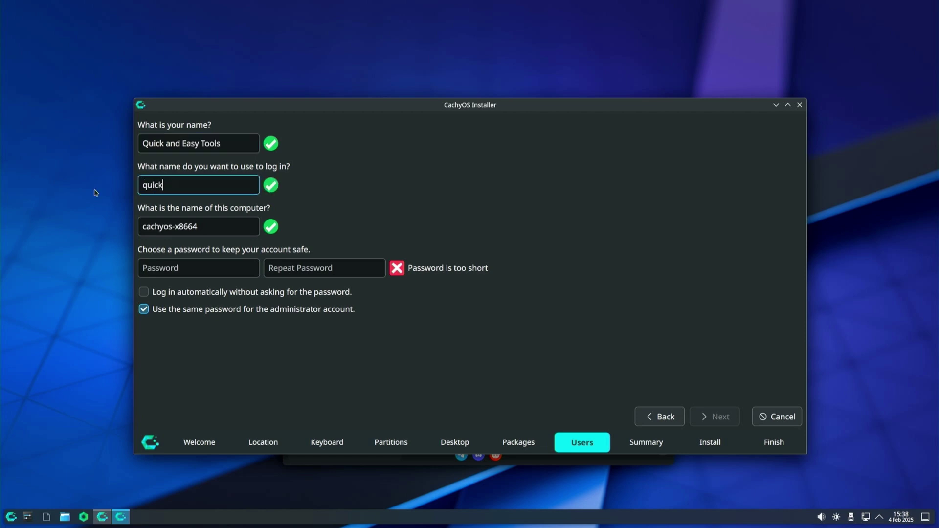
pyautogui.write('andeasytool')
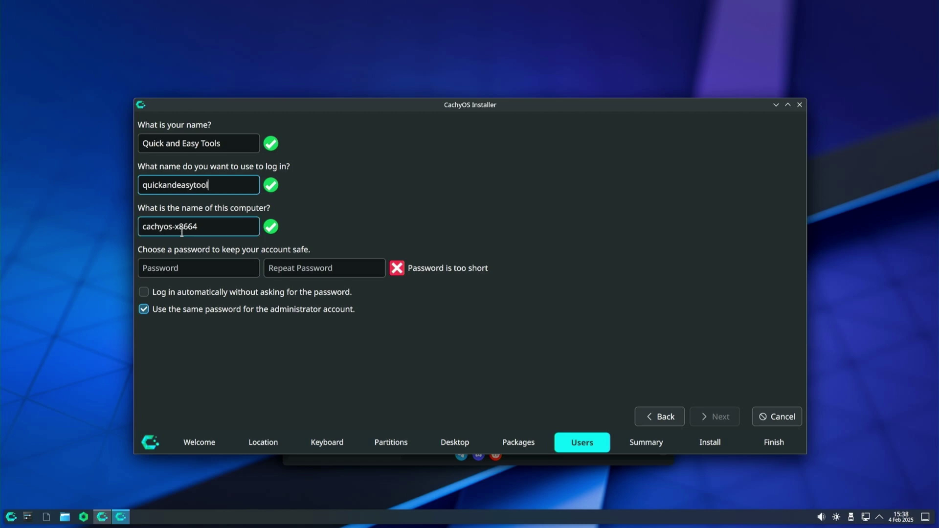
pyautogui.moveTo(198, 228); pyautogui.dragTo(171, 231)
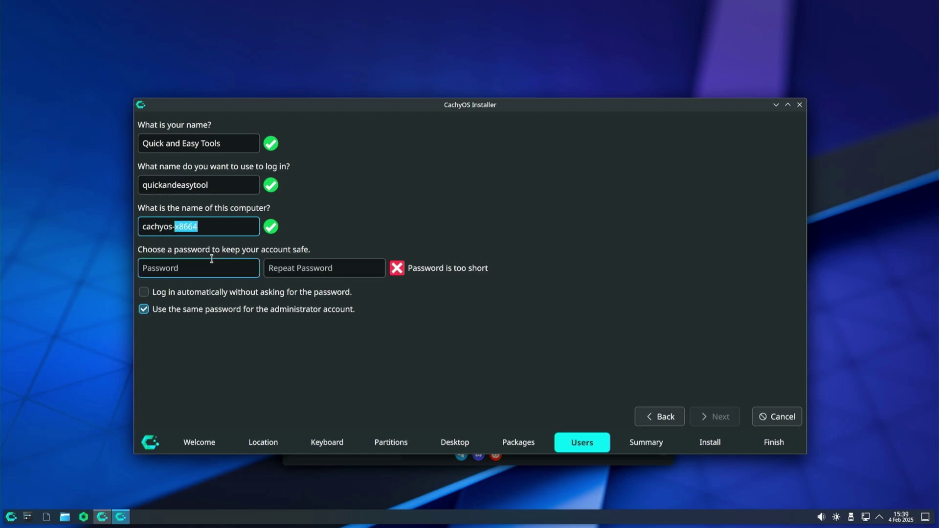
pyautogui.write('-qet')
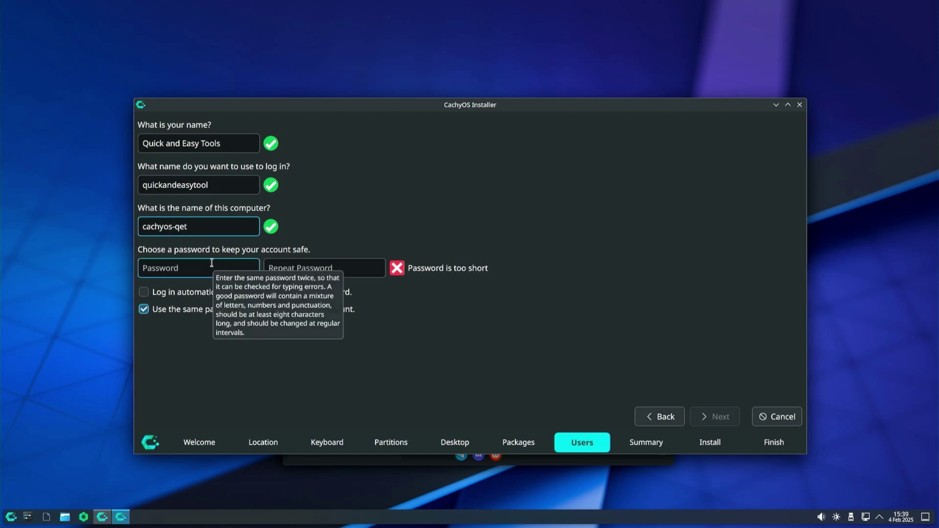
# Enter the account password and repeat it for confirmation
pyautogui.click(211, 266)
pyautogui.write('******')
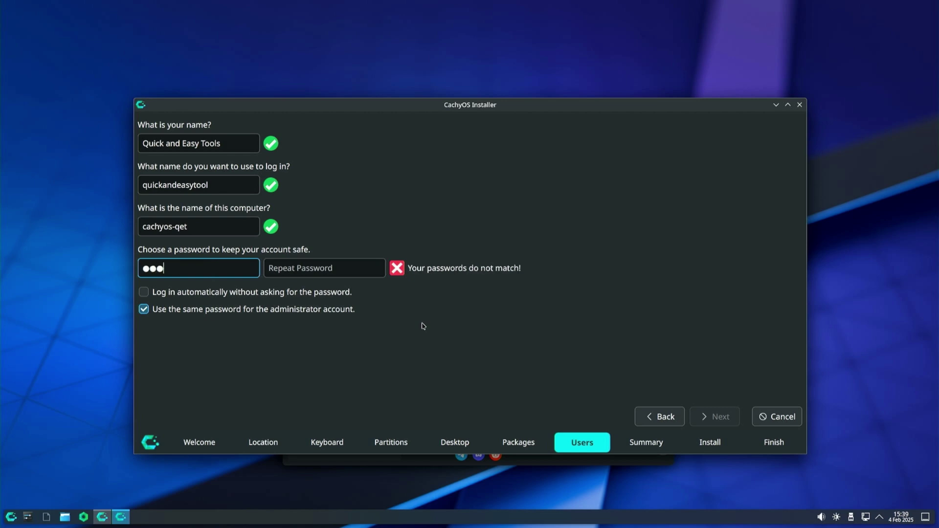
pyautogui.click(336, 274)
pyautogui.write('****')
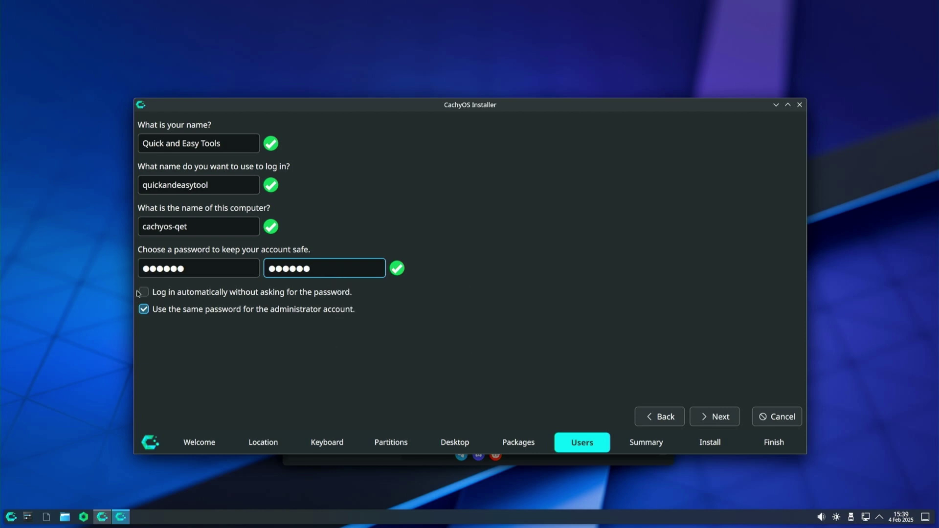
# Leave automatic login off and the administrator sharing the user password, then go to Summary
pyautogui.click(152, 295)
pyautogui.click(152, 295)
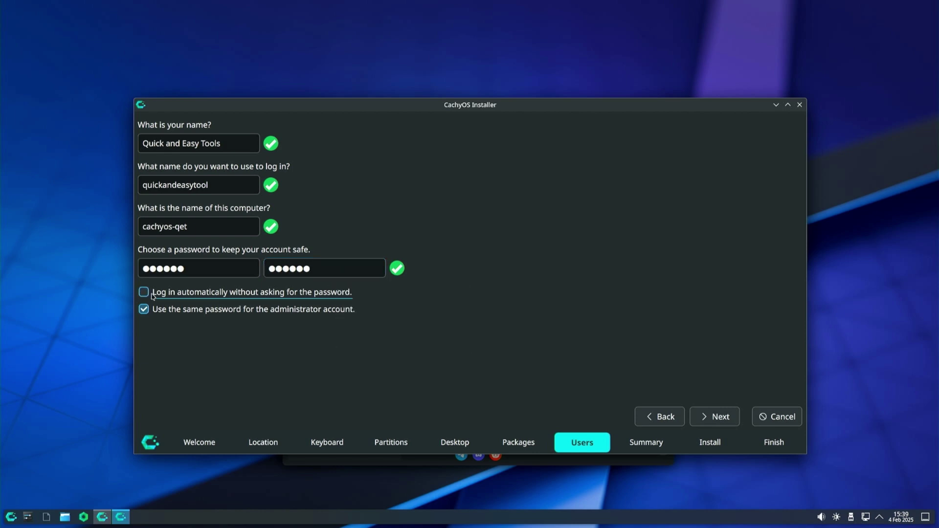
pyautogui.click(144, 311)
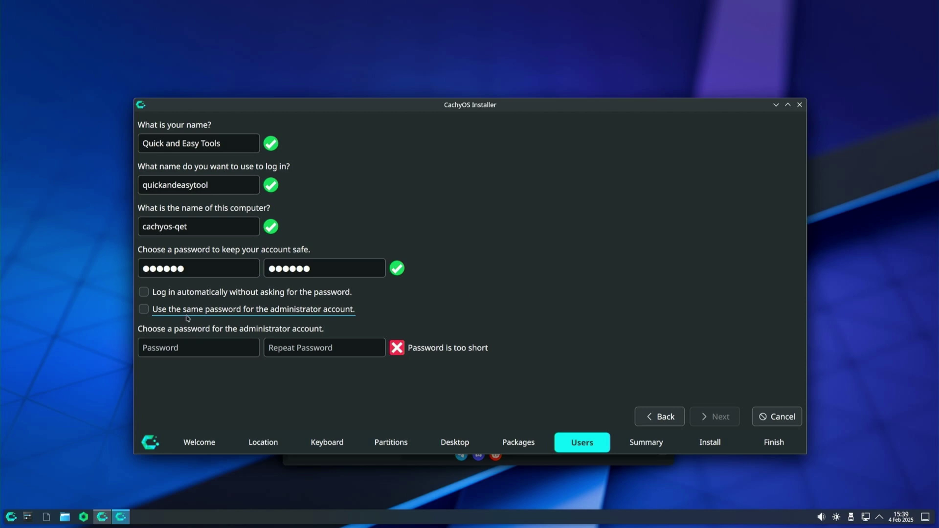
pyautogui.click(299, 348)
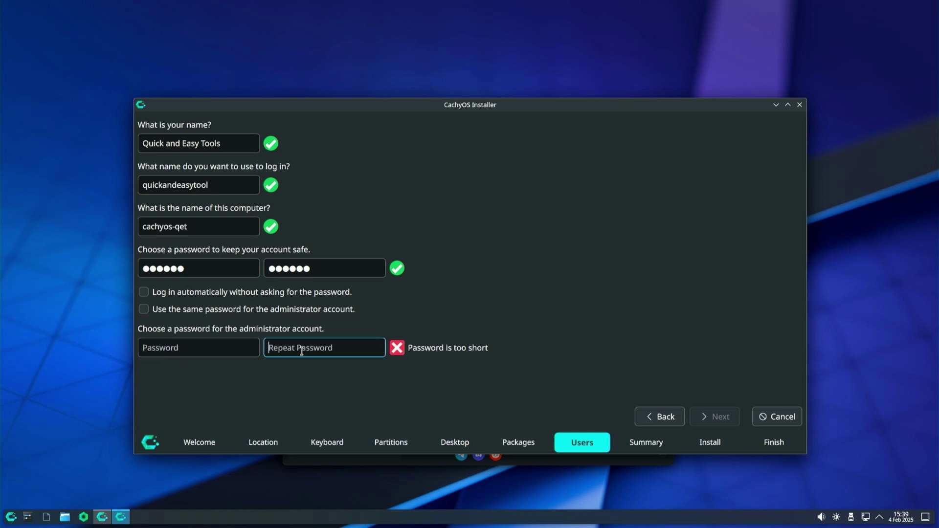
pyautogui.click(144, 309)
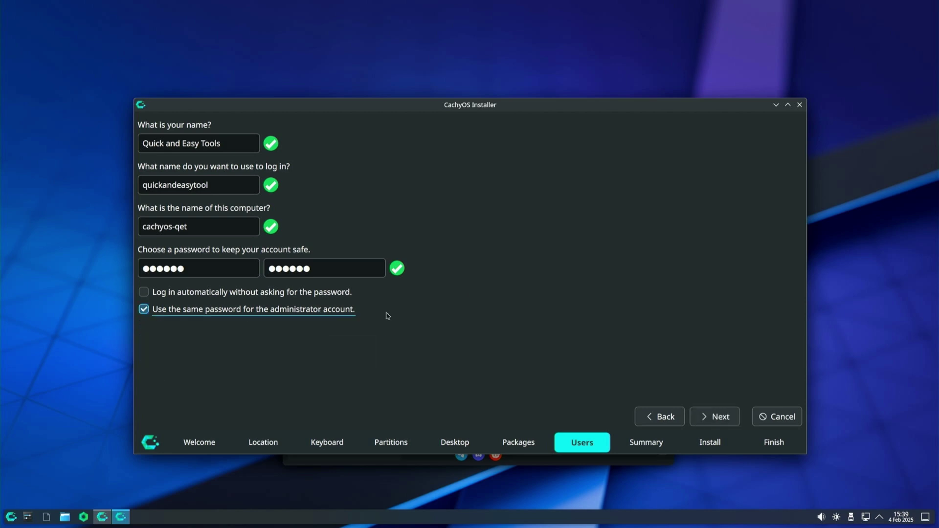
pyautogui.click(704, 418)
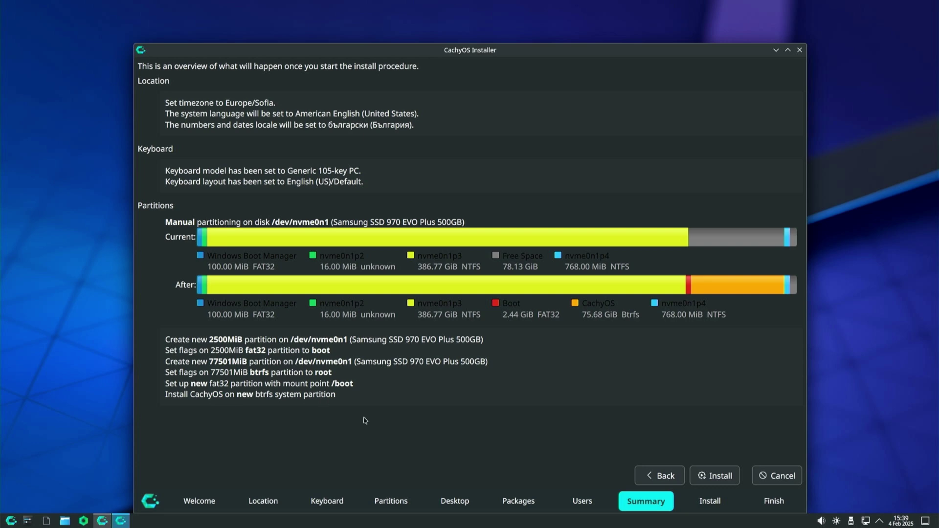
# Start the installation and confirm the irreversible disk changes with Install Now
pyautogui.click(721, 477)
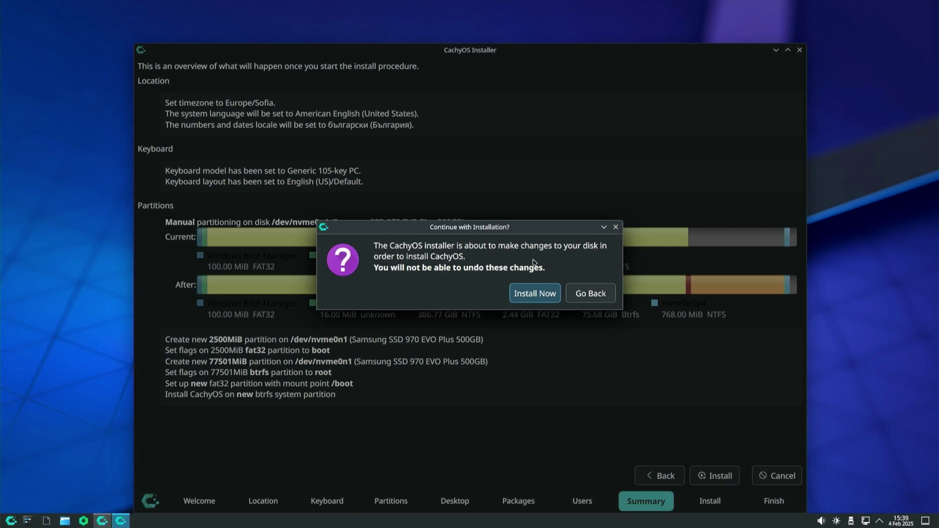
pyautogui.click(533, 298)
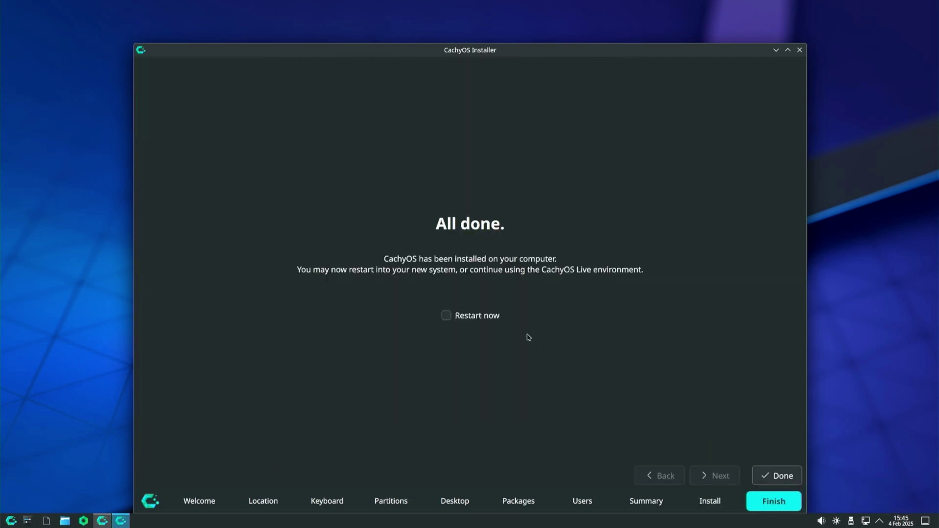
# Restart after the install and boot the Linux Cachyos entry from the systemd-boot menu
pyautogui.click(447, 315)
pyautogui.click(784, 480)
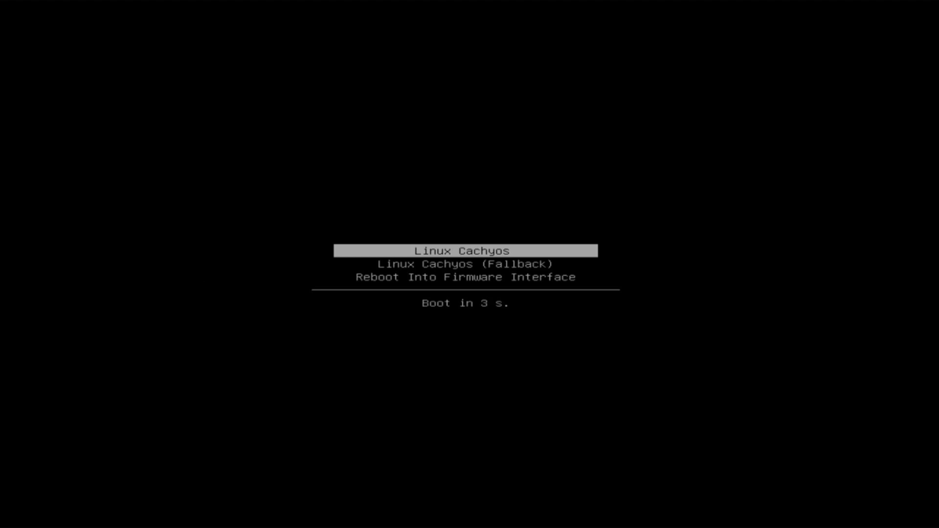
pyautogui.press('Down')
pyautogui.press('Down')
pyautogui.press('Up')
pyautogui.press('Up')
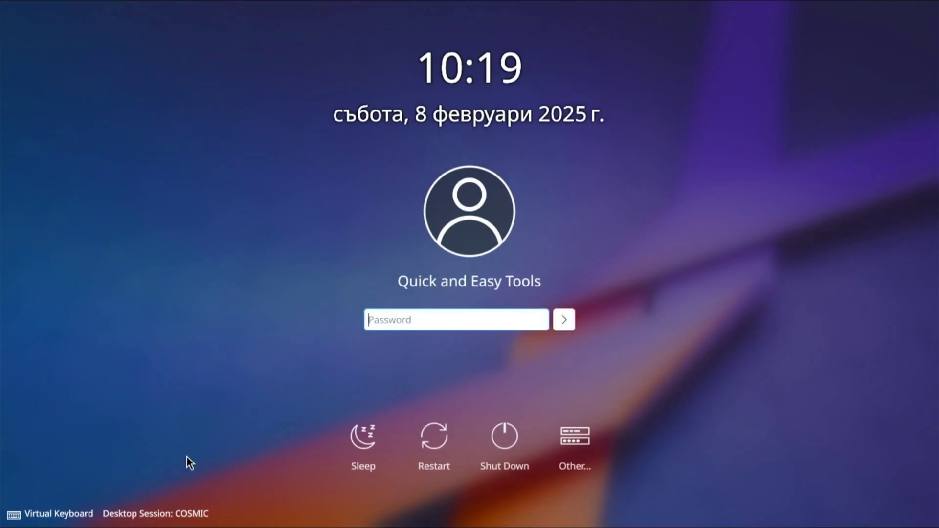
# Try the COSMIC and UKUI sessions, log out of UKUI, and choose Plasma (Wayland) at login
pyautogui.click(164, 516)
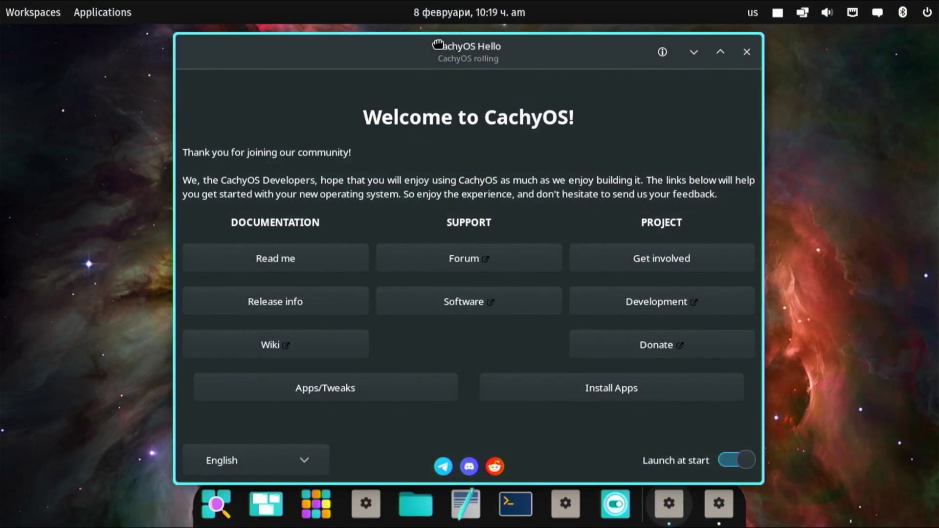
pyautogui.moveTo(437, 45); pyautogui.dragTo(434, 48)
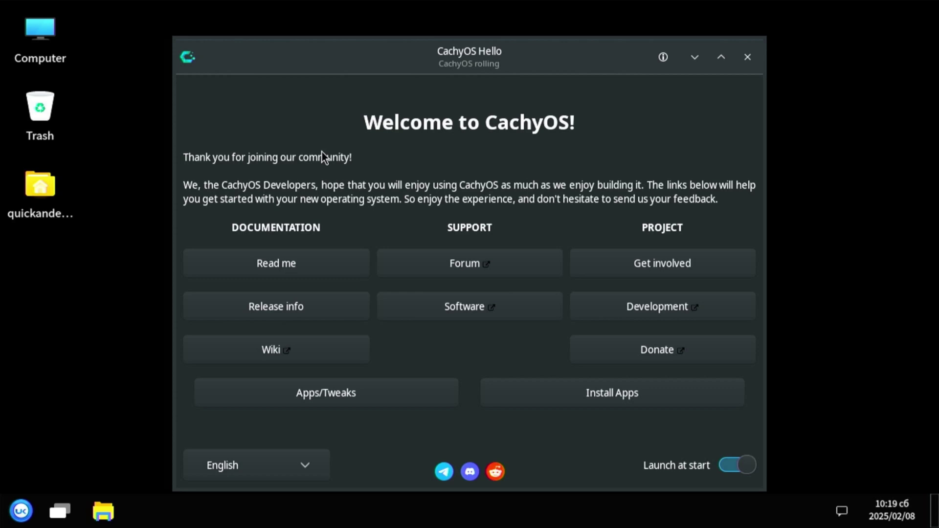
pyautogui.click(30, 516)
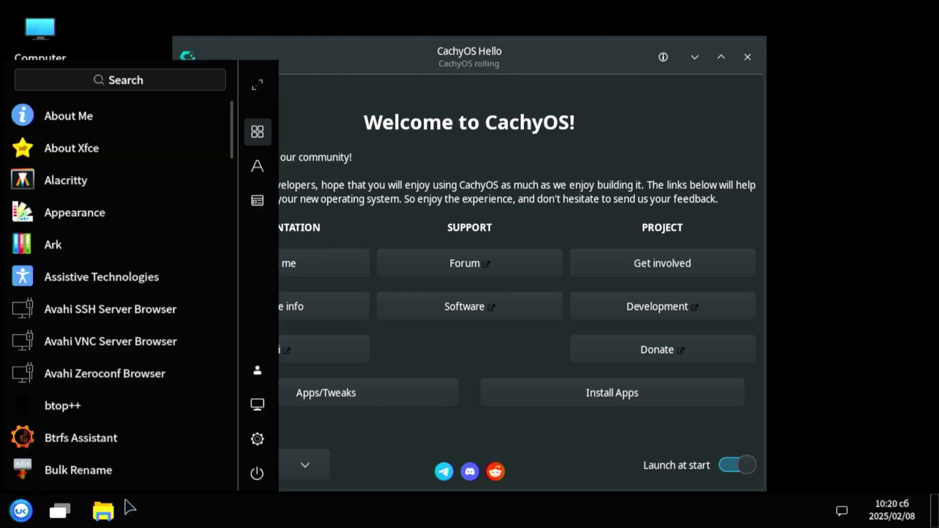
pyautogui.click(256, 474)
pyautogui.press('Right')
pyautogui.press('Return')
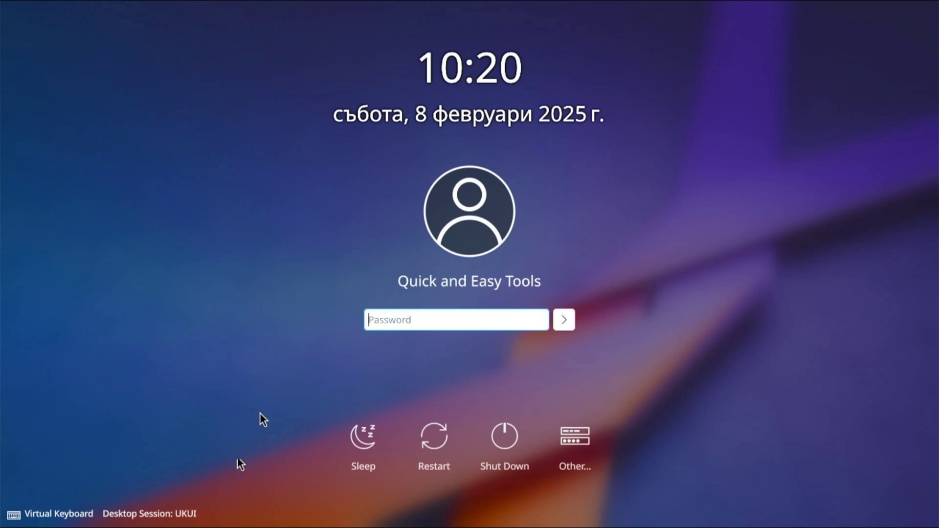
pyautogui.click(149, 513)
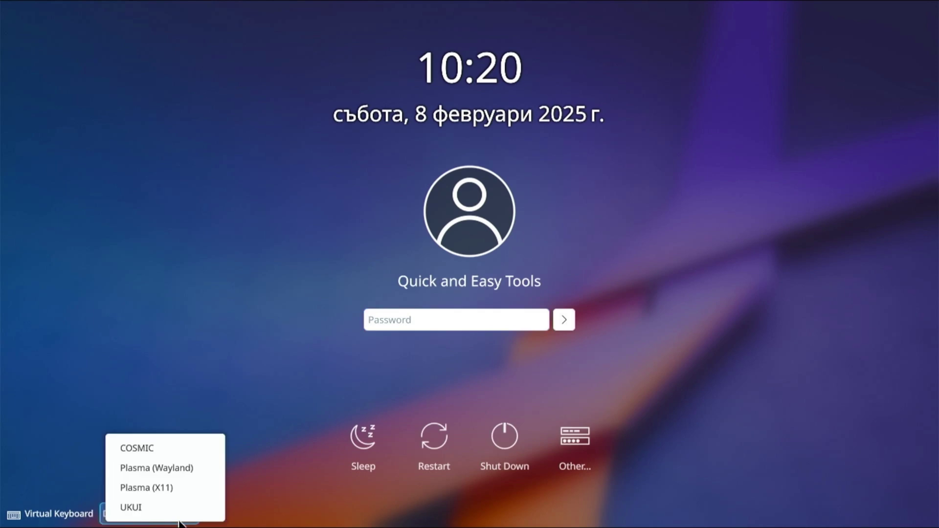
pyautogui.click(175, 468)
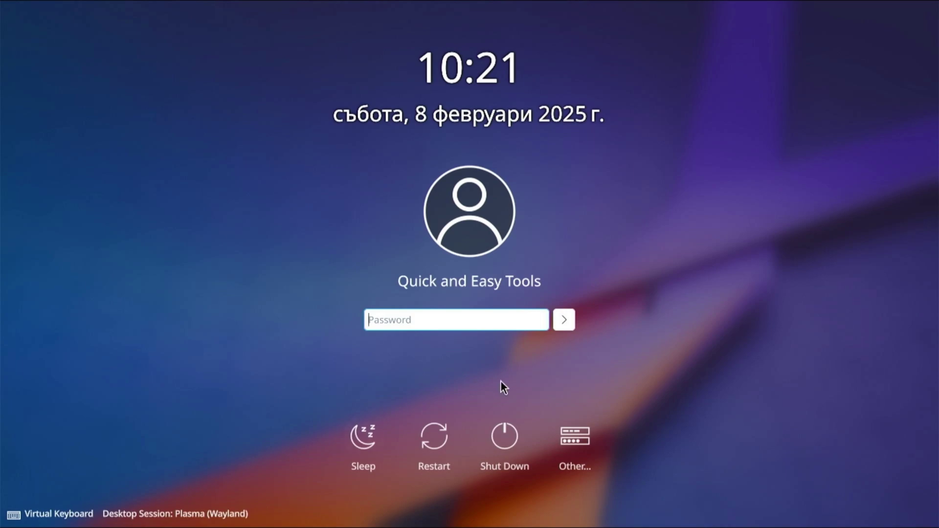
# Log in to Plasma, turn off CachyOS Hello's Launch at start, and close the welcome window
pyautogui.write('****')
pyautogui.press('Return')
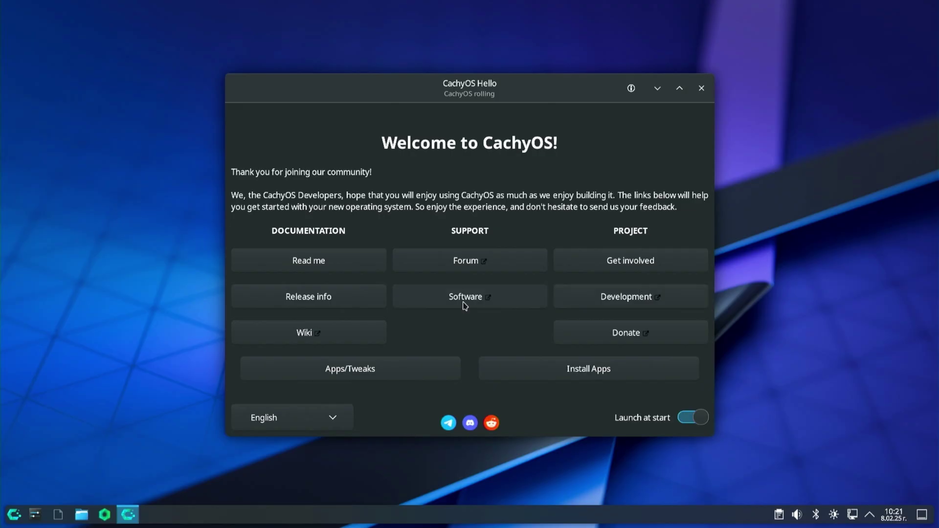
pyautogui.click(676, 413)
pyautogui.click(342, 418)
pyautogui.scroll(-3, 337, 391)
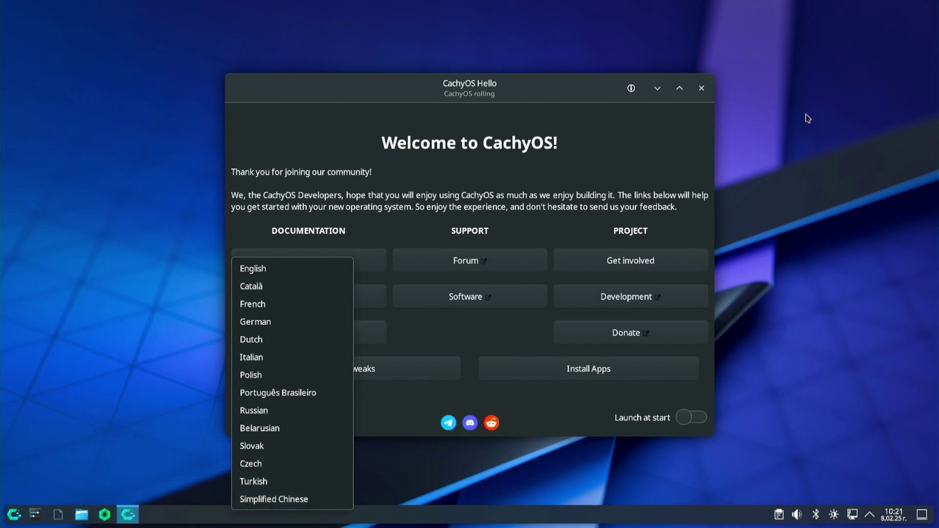
pyautogui.click(701, 90)
pyautogui.click(701, 89)
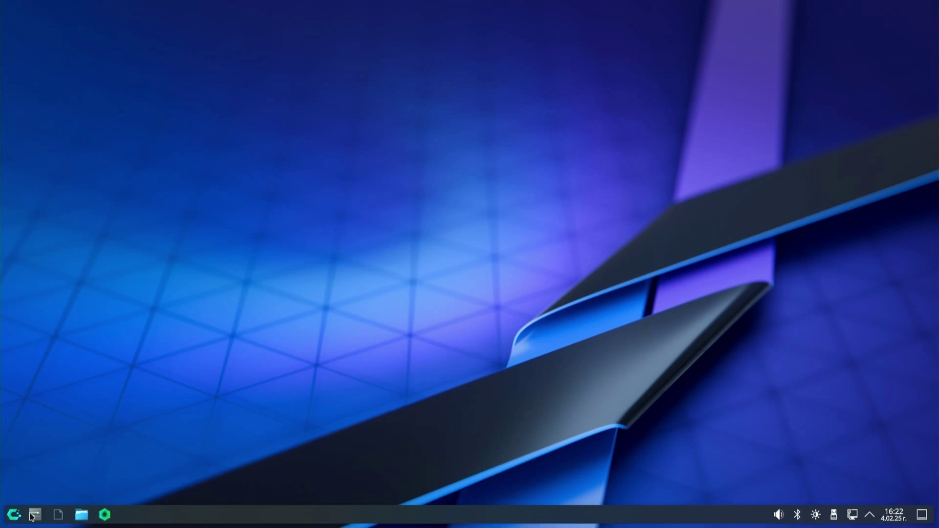
# Search the application launcher for 'software'
pyautogui.click(20, 515)
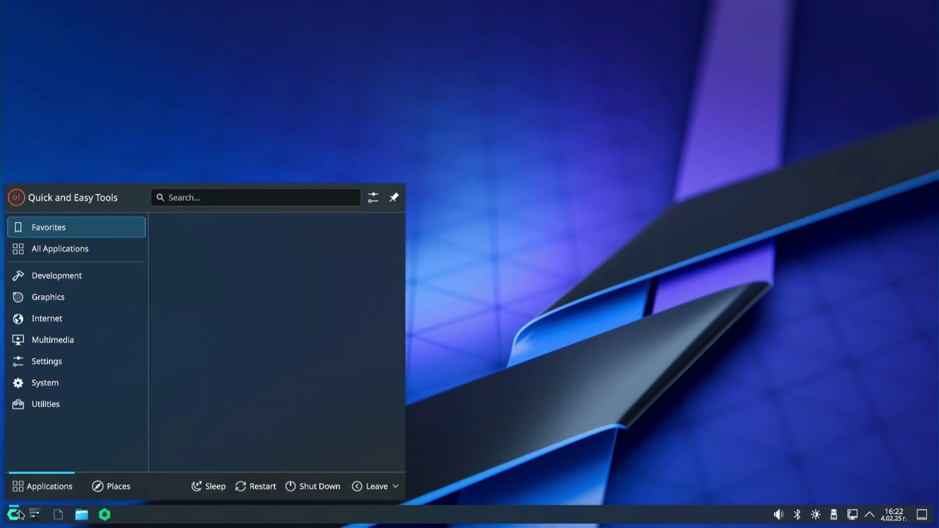
pyautogui.write('softu\\\\\\')
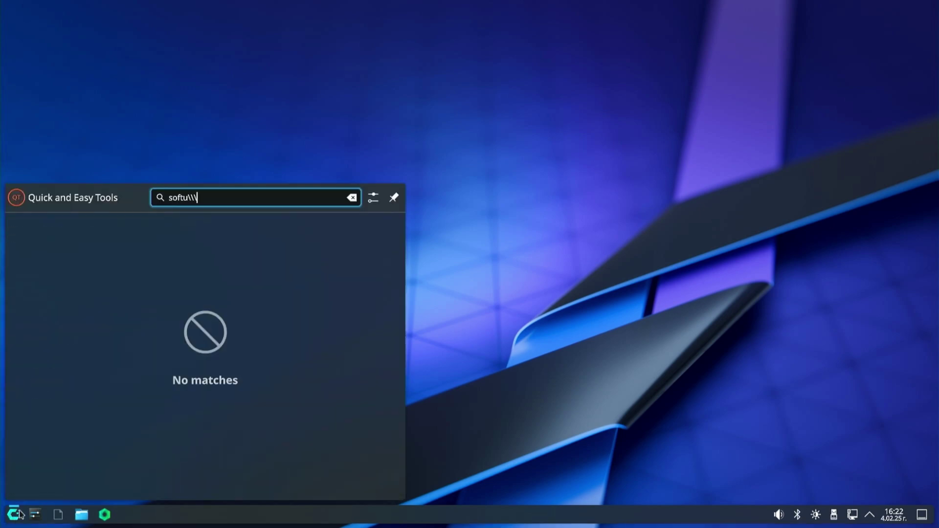
pyautogui.press('BackSpace')
pyautogui.press('BackSpace')
pyautogui.press('BackSpace')
pyautogui.press('BackSpace')
pyautogui.press('BackSpace')
pyautogui.press('BackSpace')
pyautogui.press('BackSpace')
pyautogui.press('BackSpace')
pyautogui.write('software')
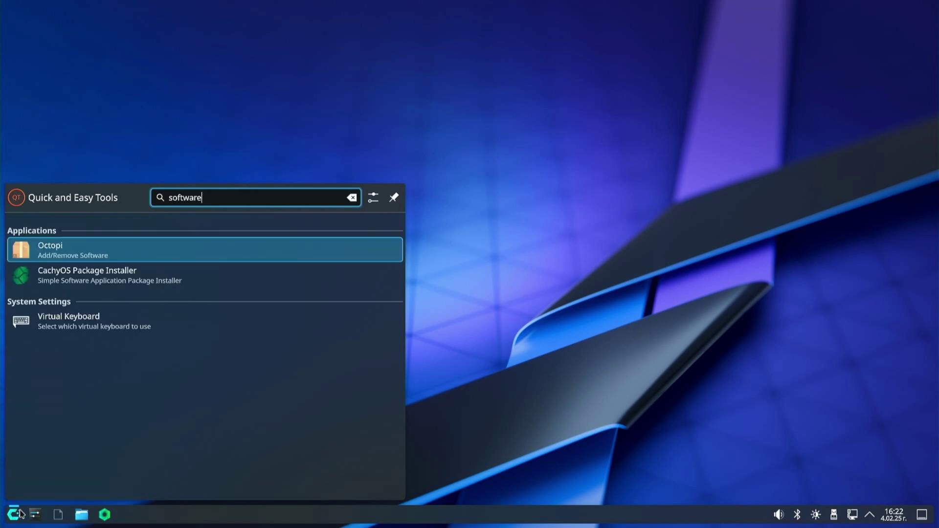
# Open Octopi, find the partitionmanager package and mark it for installation
pyautogui.click(52, 258)
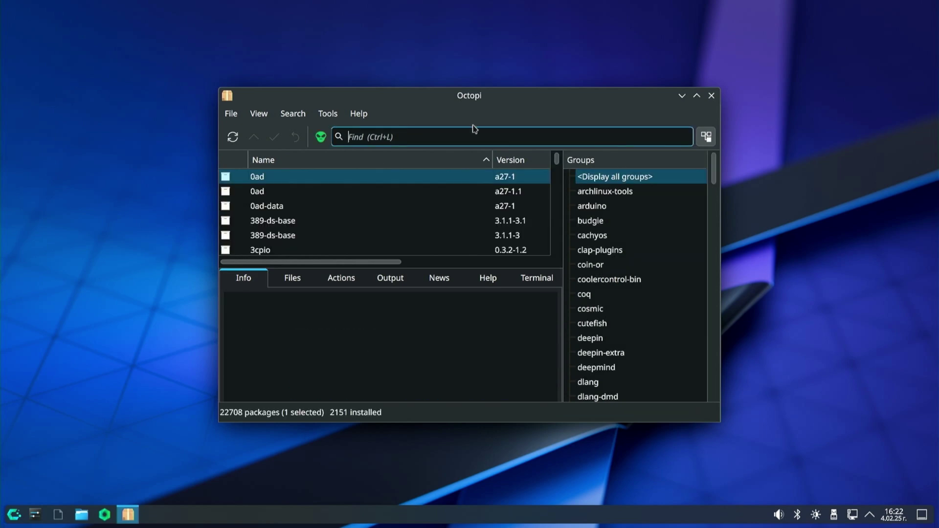
pyautogui.write('partition')
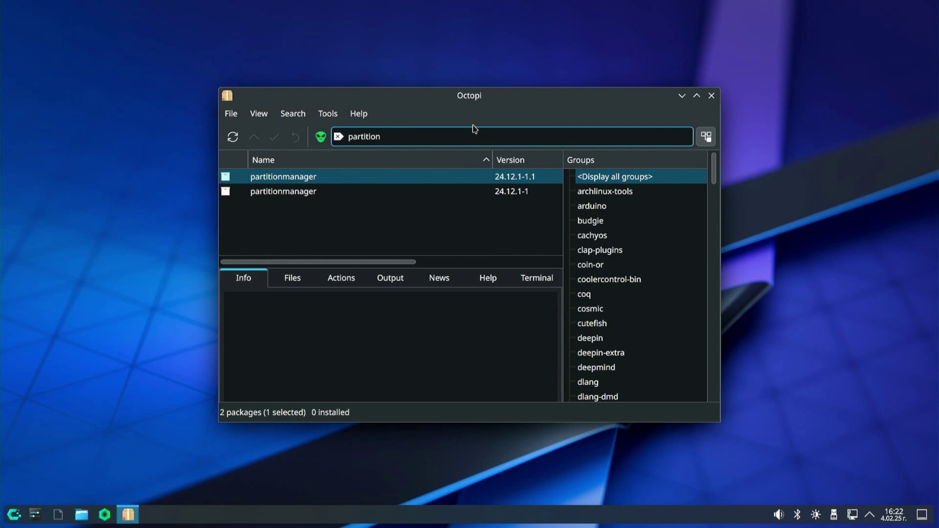
pyautogui.write('manager')
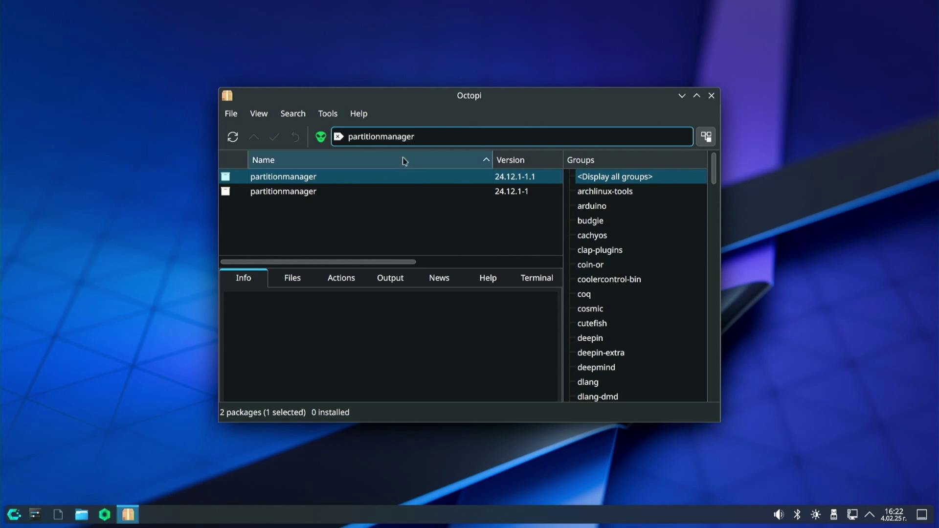
pyautogui.click(262, 180)
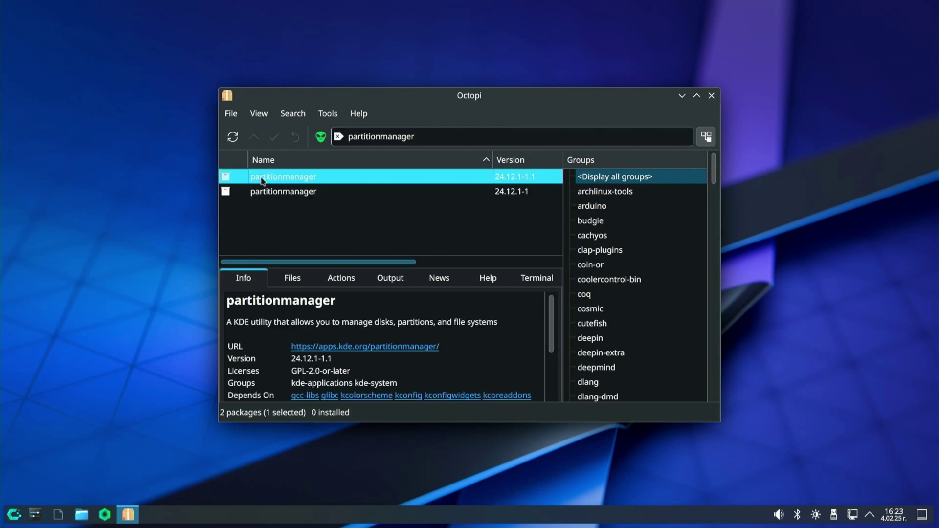
pyautogui.rightClick(263, 180)
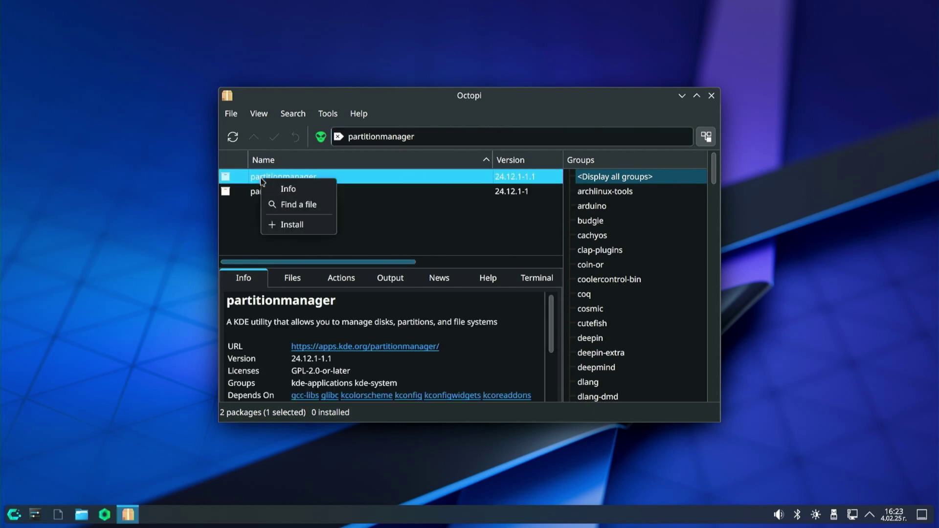
pyautogui.click(294, 227)
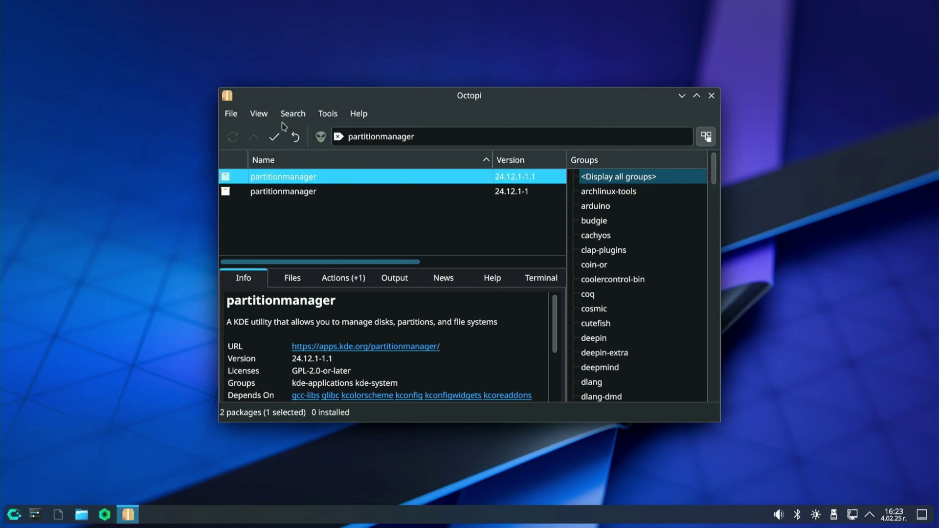
# Apply the install of the 2 packages with the administrator password, then close Octopi
pyautogui.click(274, 137)
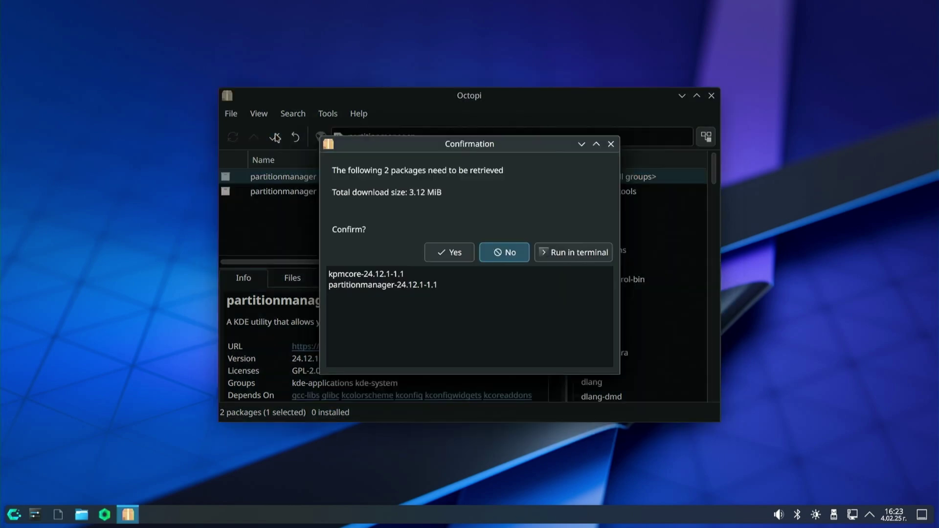
pyautogui.click(442, 255)
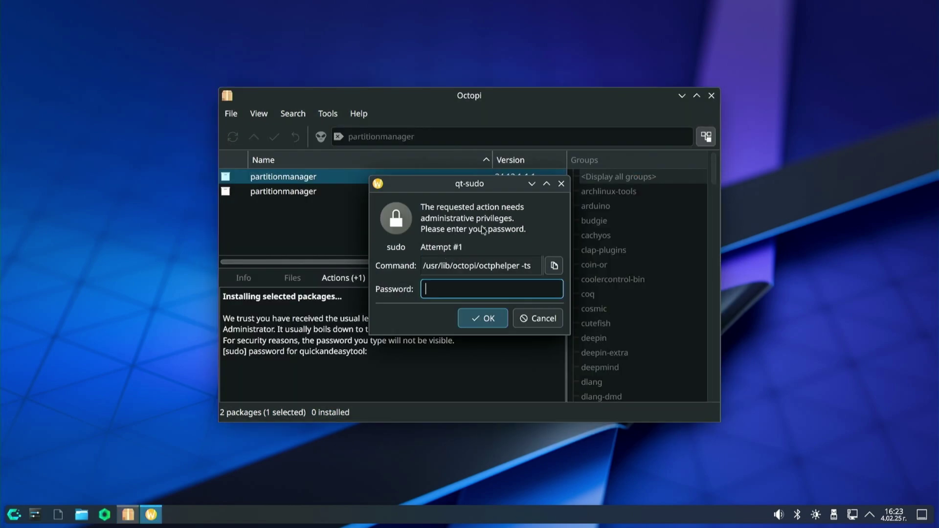
pyautogui.write('*******')
pyautogui.press('Return')
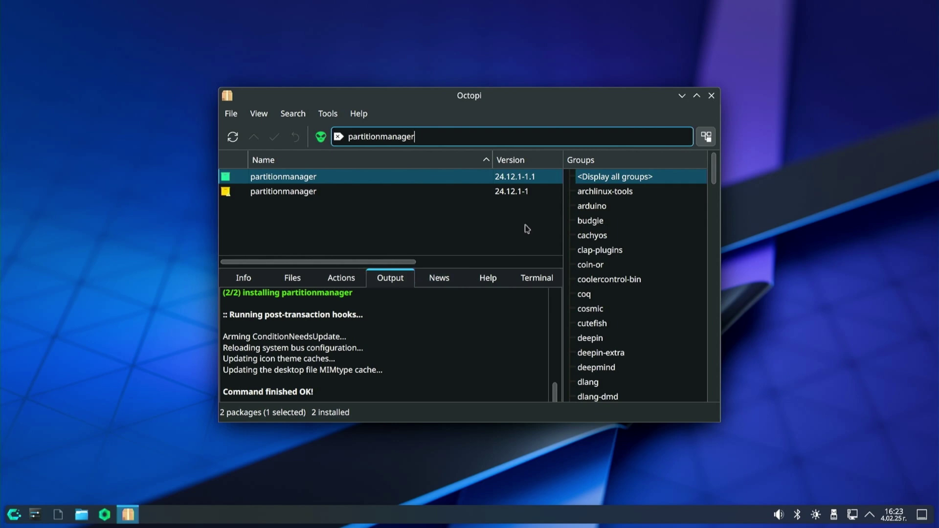
pyautogui.click(712, 96)
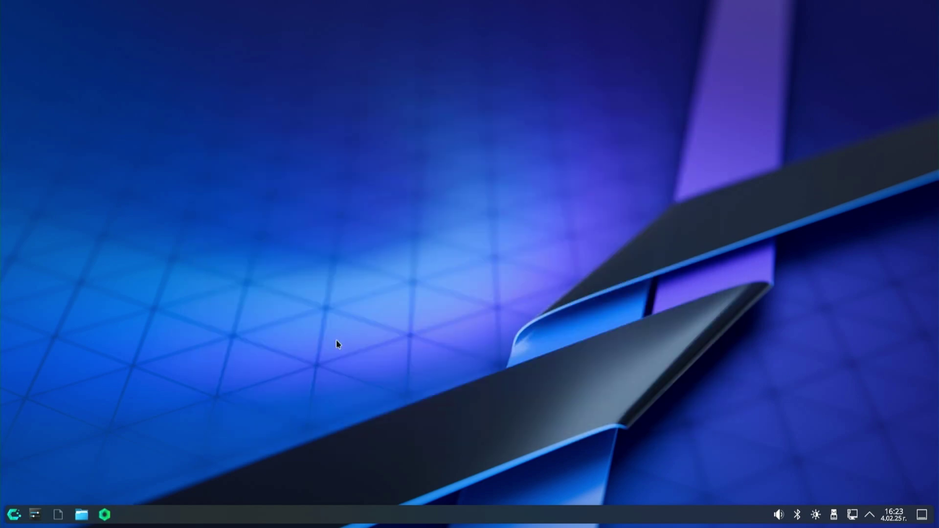
# Launch KDE Partition Manager from a 'partition' search and authenticate with the password
pyautogui.click(13, 516)
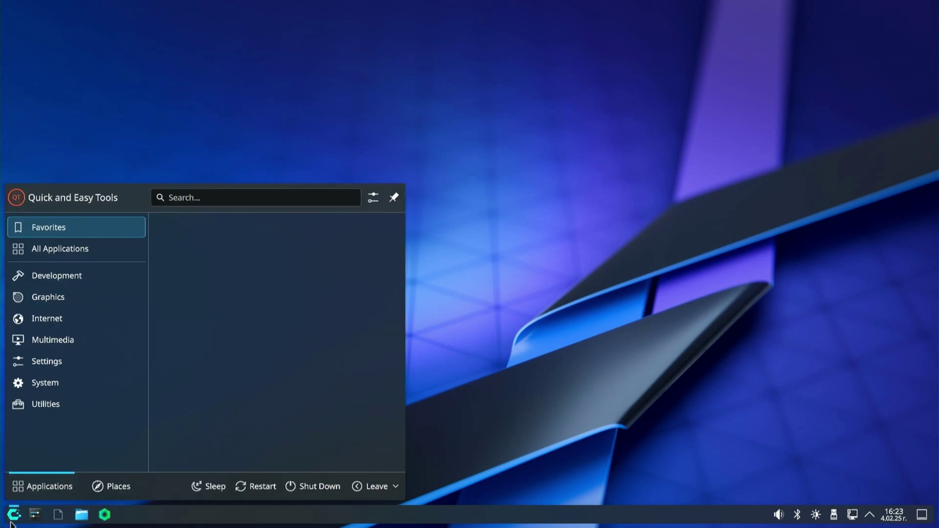
pyautogui.write('partitio')
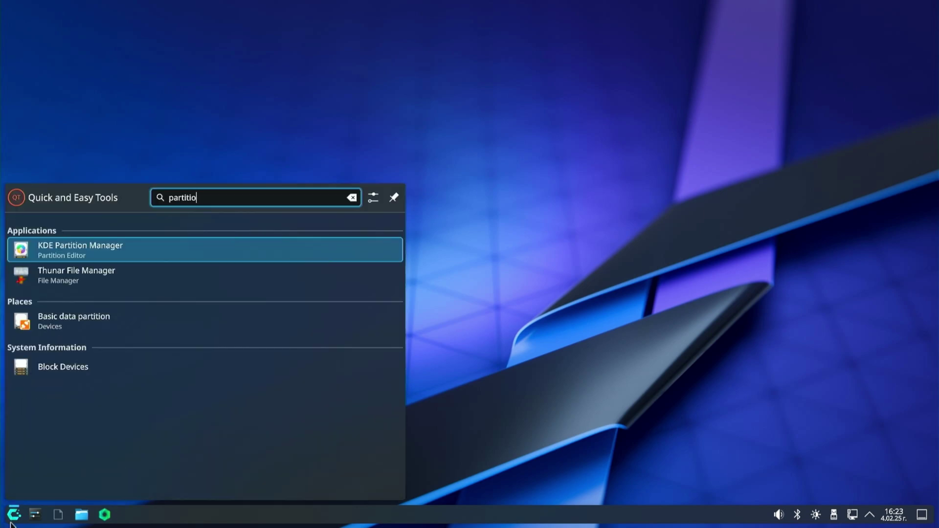
pyautogui.write('n')
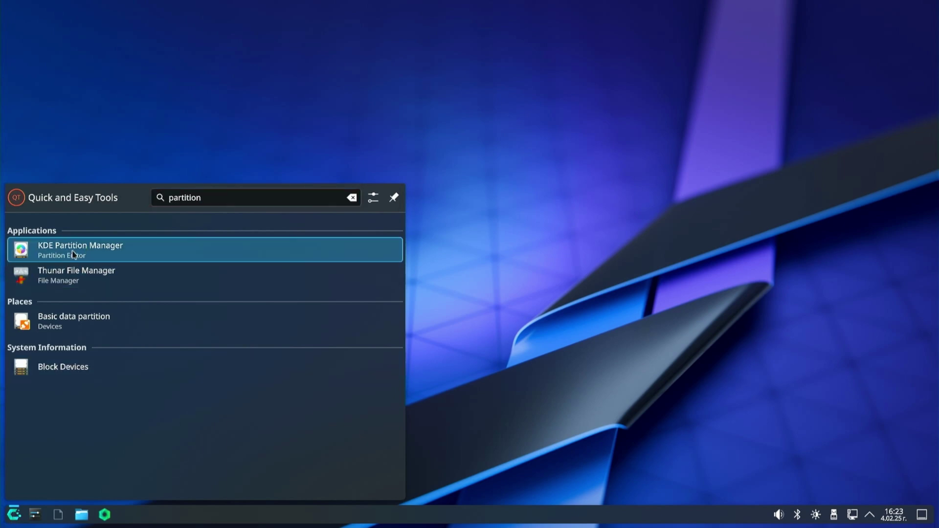
pyautogui.click(52, 251)
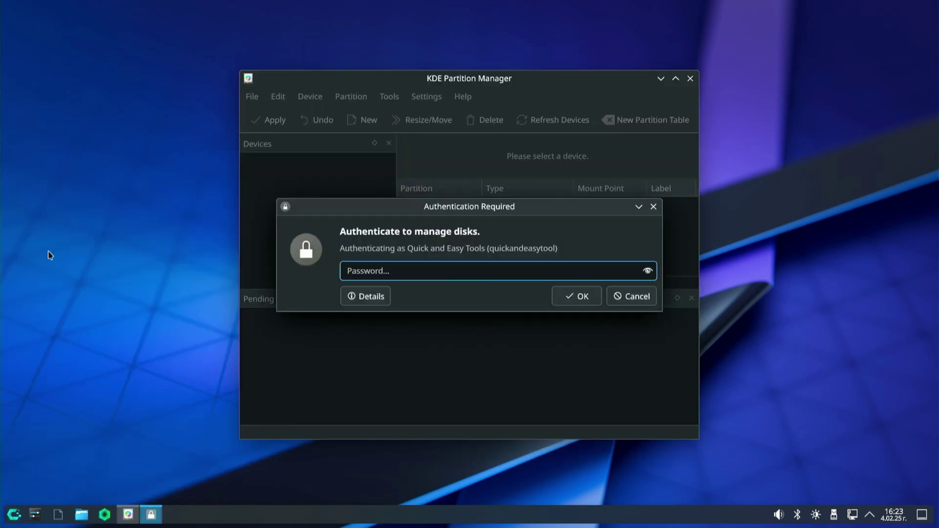
pyautogui.write('••••••')
pyautogui.press('Return')
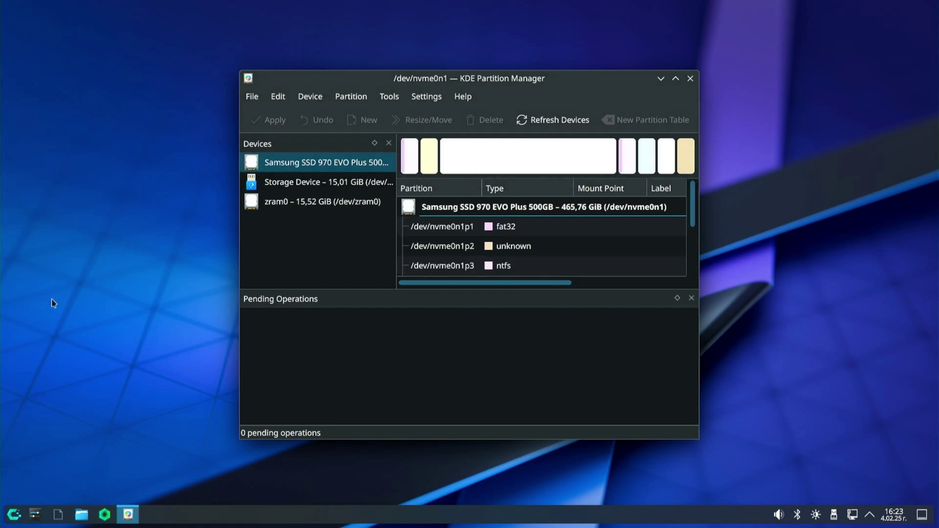
# Enlarge the window and partition list, and select the EFI system partition nvme0n1p1
pyautogui.moveTo(239, 367); pyautogui.dragTo(43, 398)
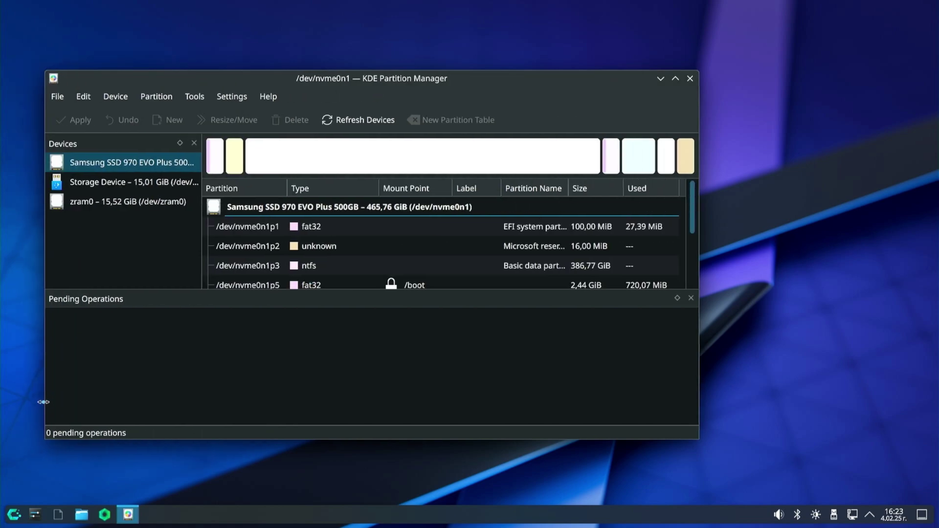
pyautogui.moveTo(397, 290); pyautogui.dragTo(380, 372)
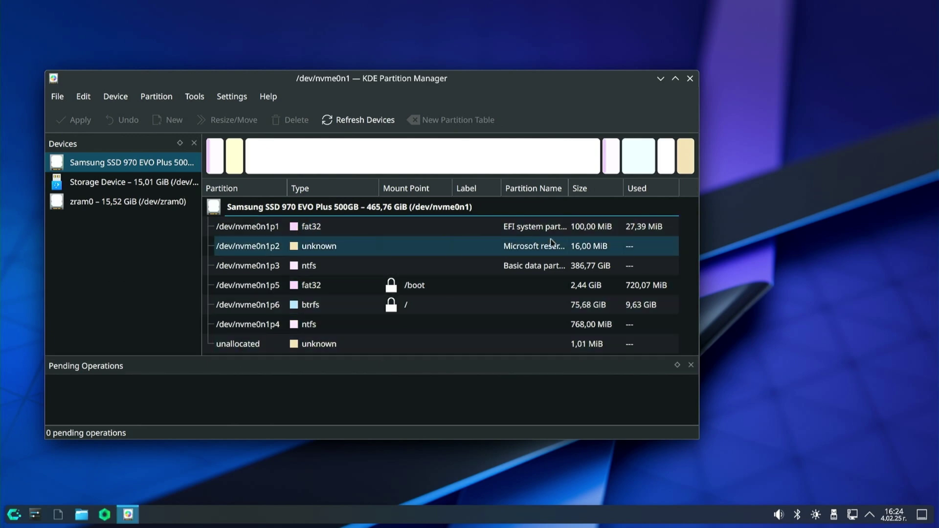
pyautogui.click(491, 234)
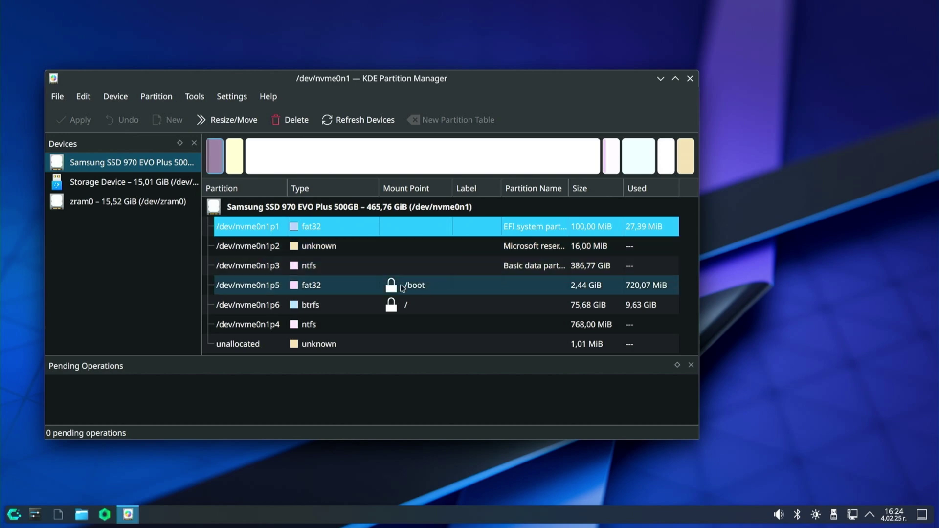
pyautogui.click(322, 289)
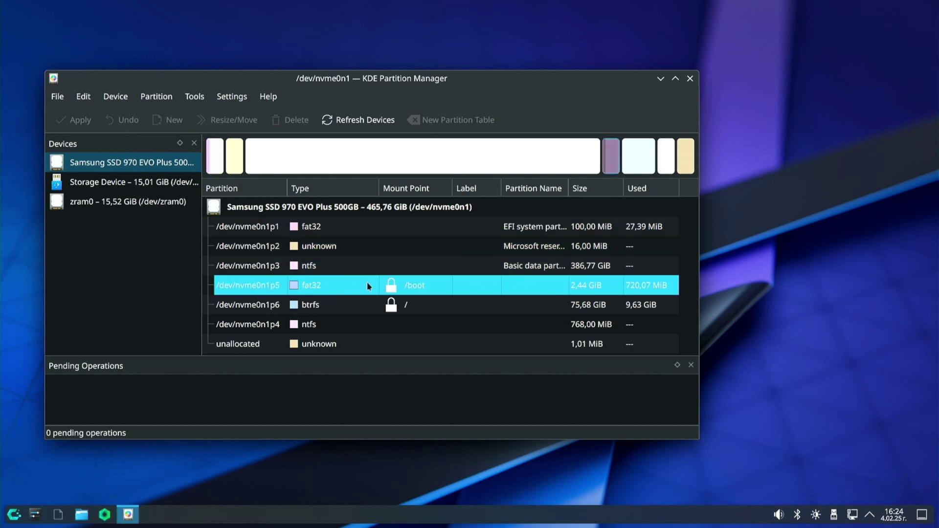
pyautogui.click(336, 230)
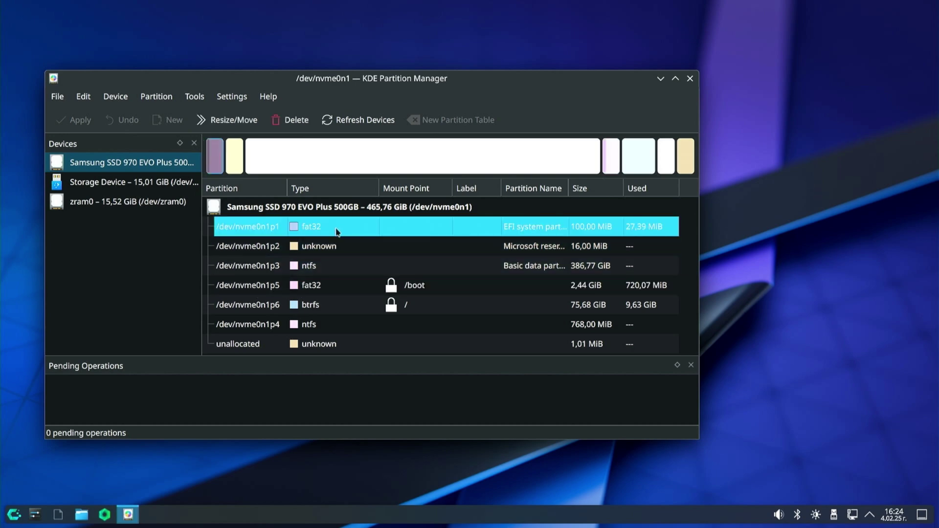
# Set nvme0n1p1's mount point to /mnt and save it to /etc/fstab
pyautogui.rightClick(336, 230)
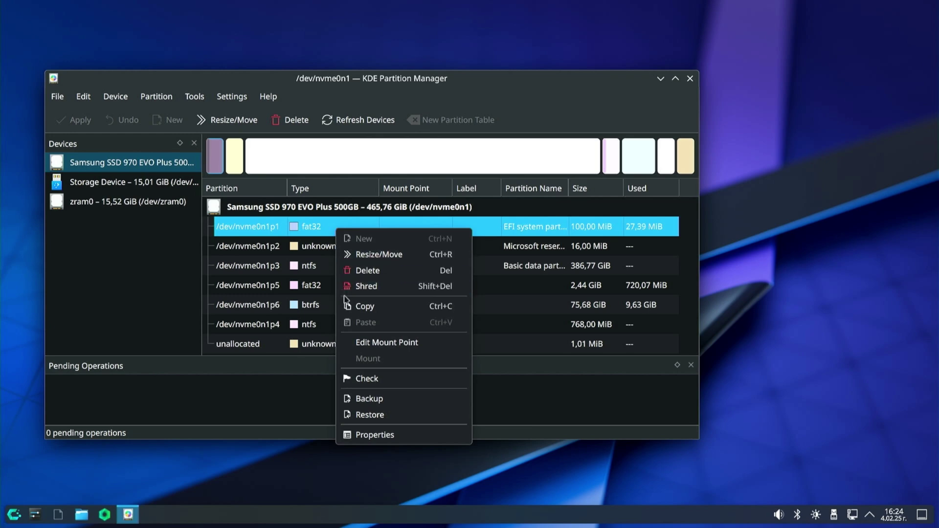
pyautogui.click(361, 342)
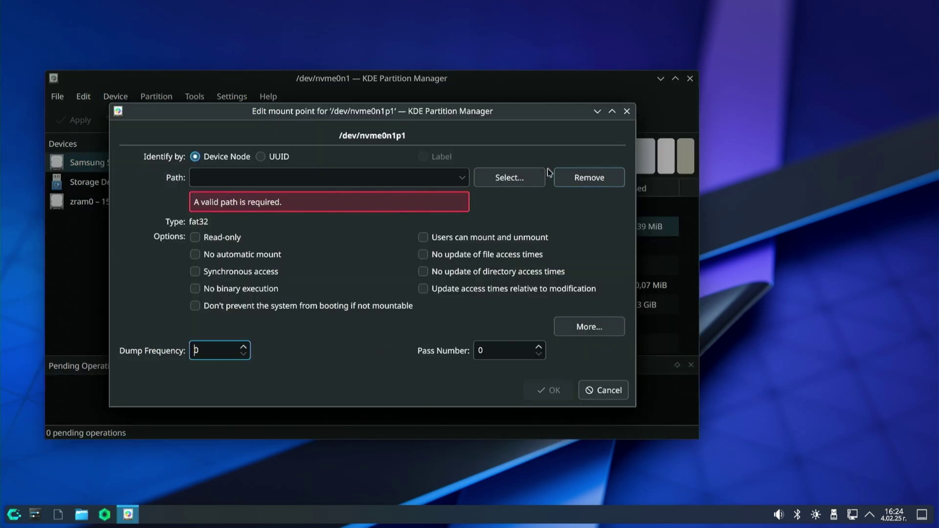
pyautogui.click(511, 178)
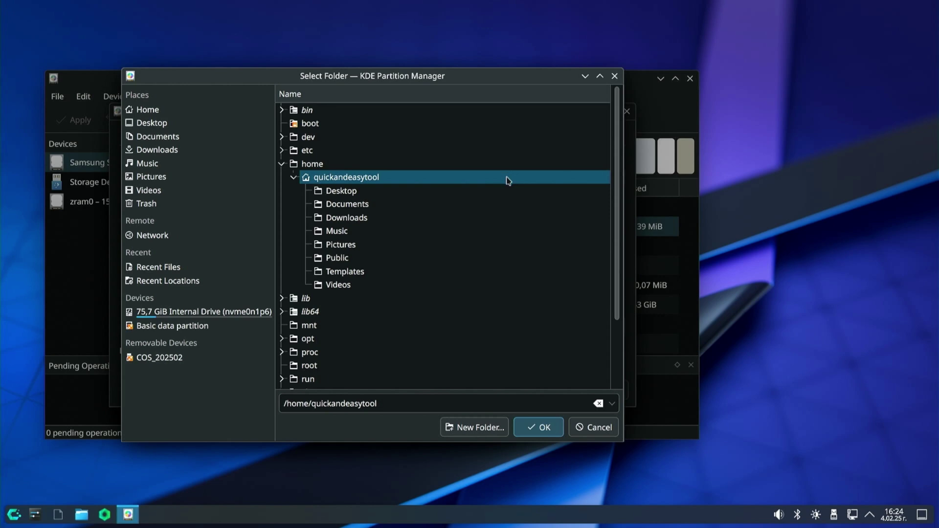
pyautogui.scroll(-2, 425, 266)
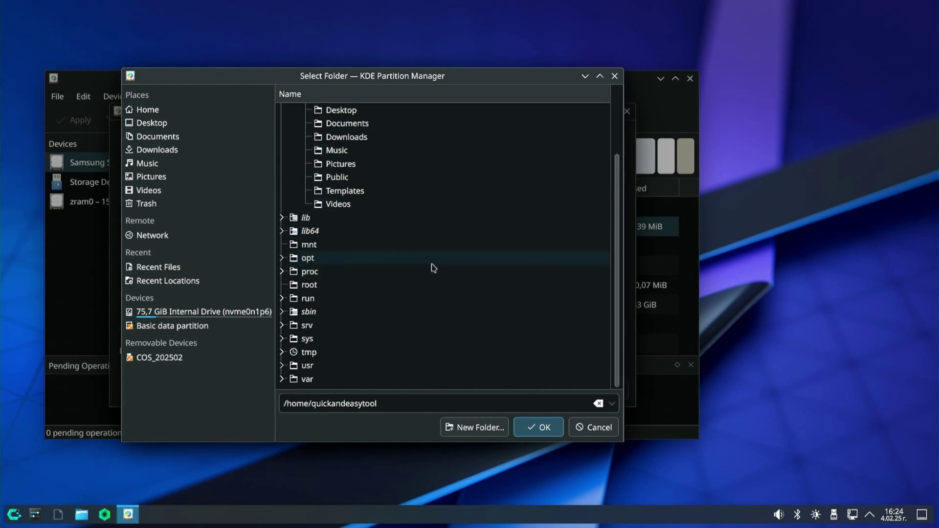
pyautogui.click(302, 248)
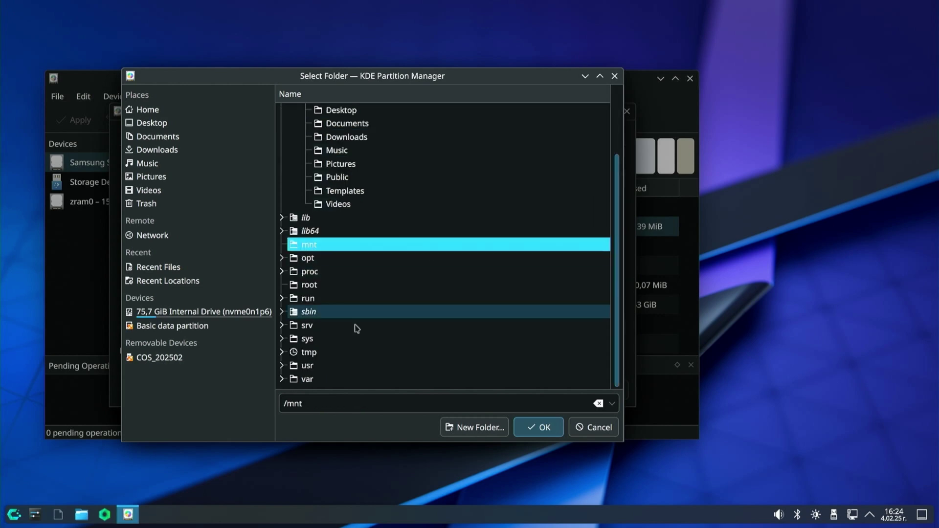
pyautogui.click(524, 430)
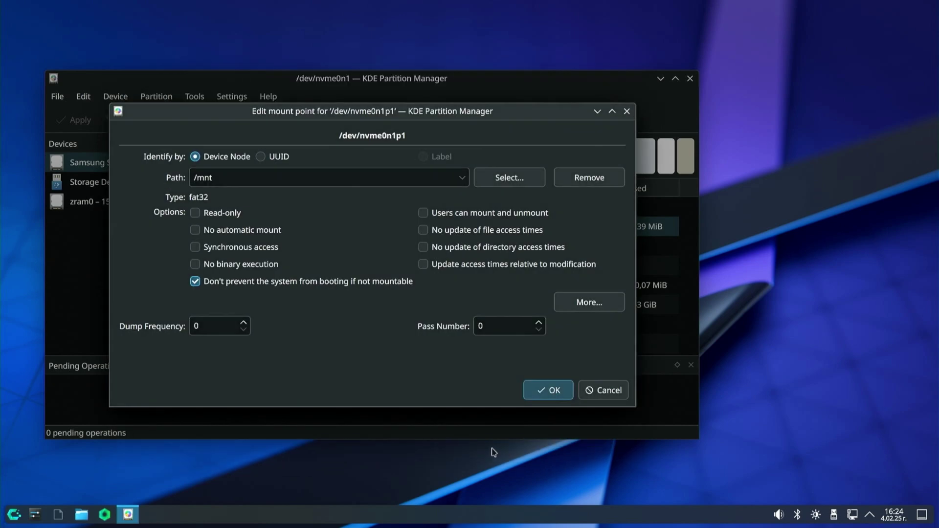
pyautogui.click(532, 393)
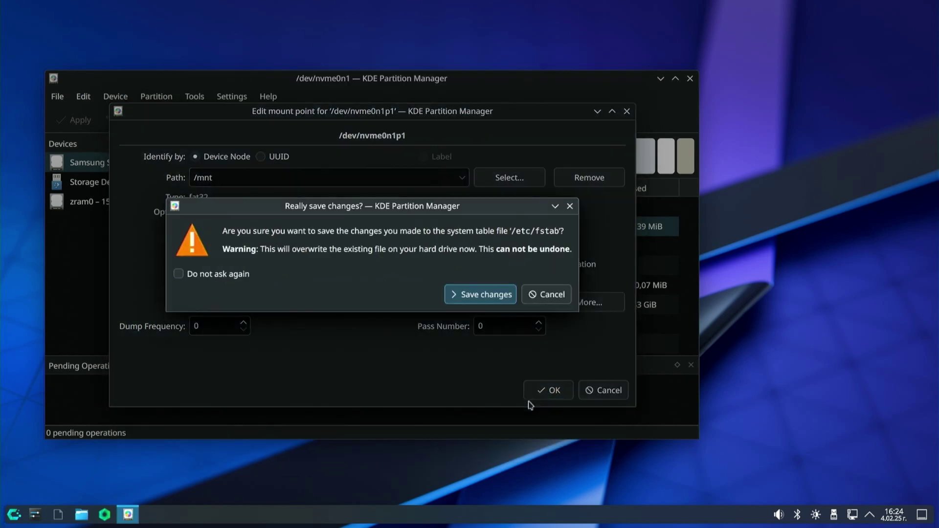
pyautogui.click(489, 295)
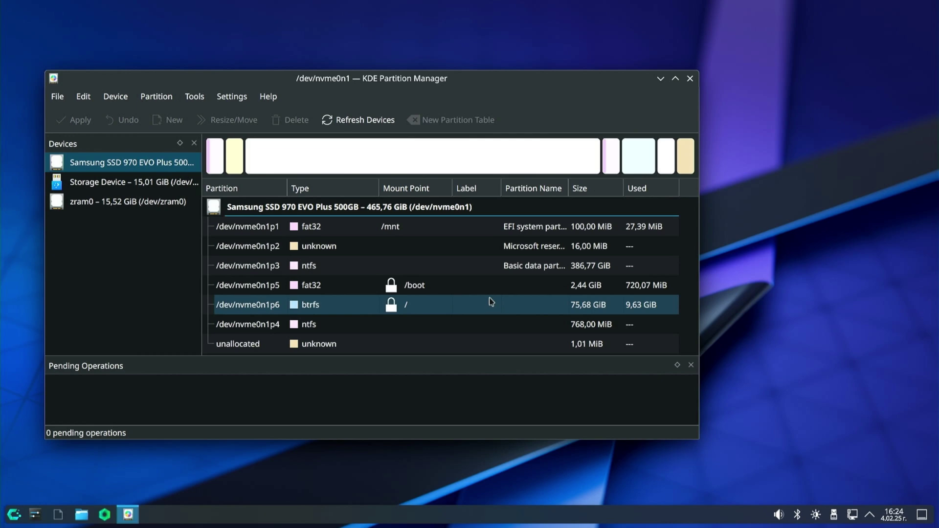
# Mount the EFI system partition nvme0n1p1 at /mnt
pyautogui.click(369, 231)
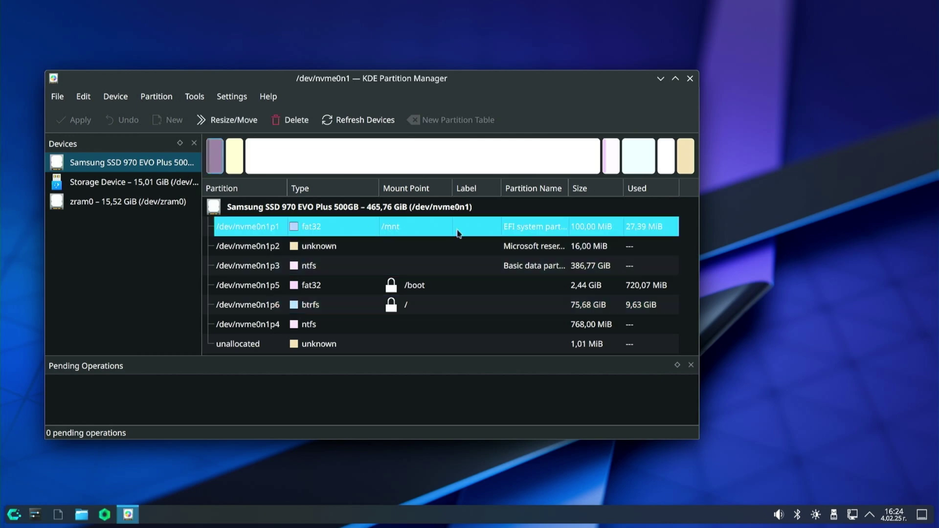
pyautogui.rightClick(515, 231)
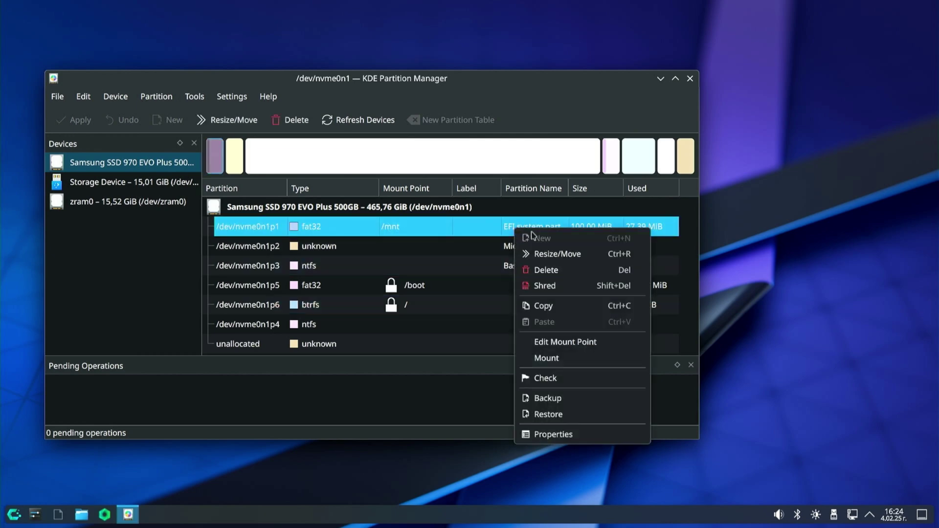
pyautogui.click(560, 363)
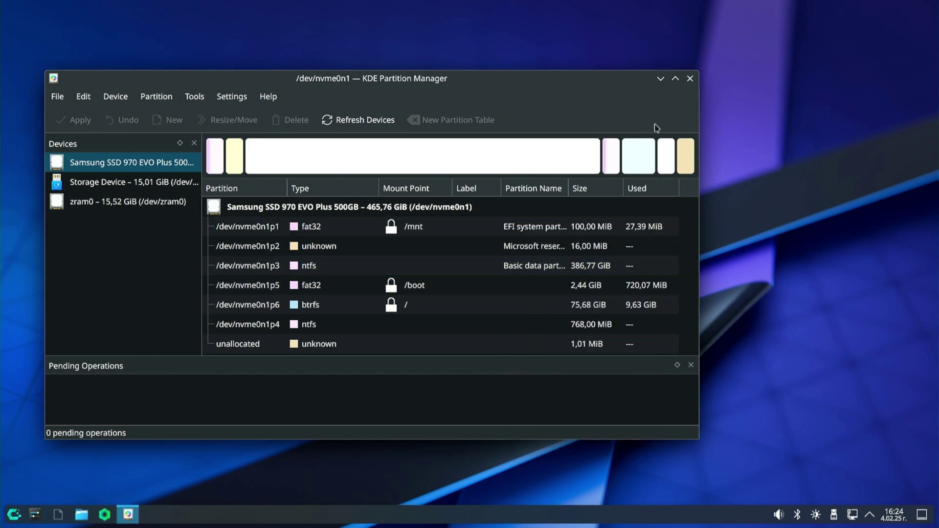
# Close KDE Partition Manager and log out of the Plasma session immediately
pyautogui.click(689, 79)
pyautogui.click(13, 514)
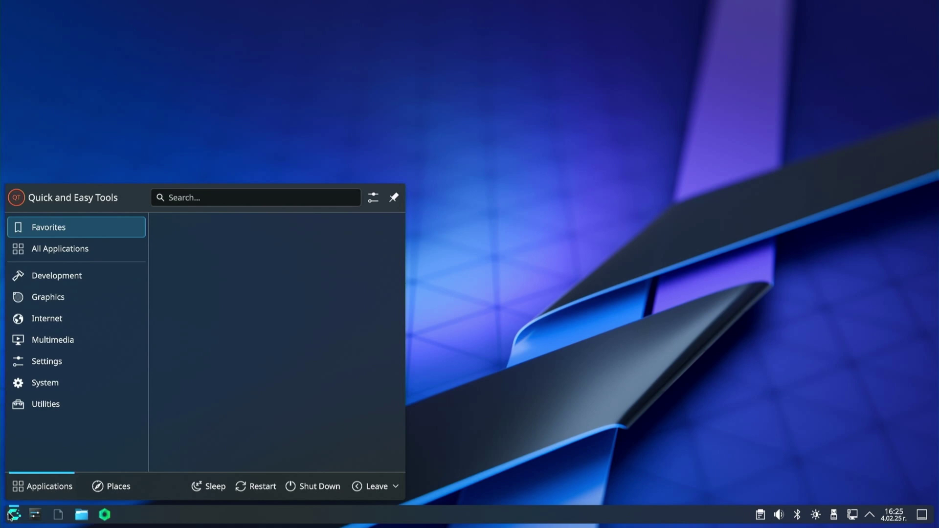
pyautogui.click(357, 486)
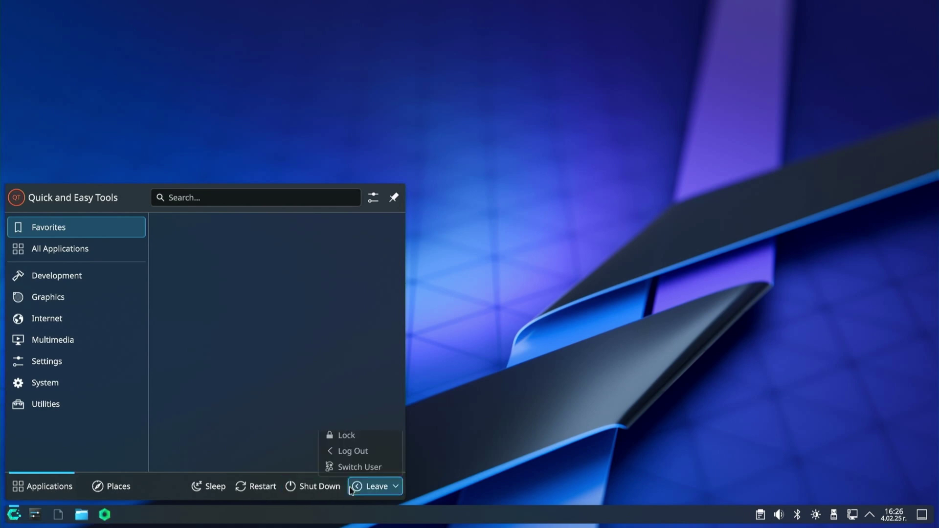
pyautogui.click(350, 455)
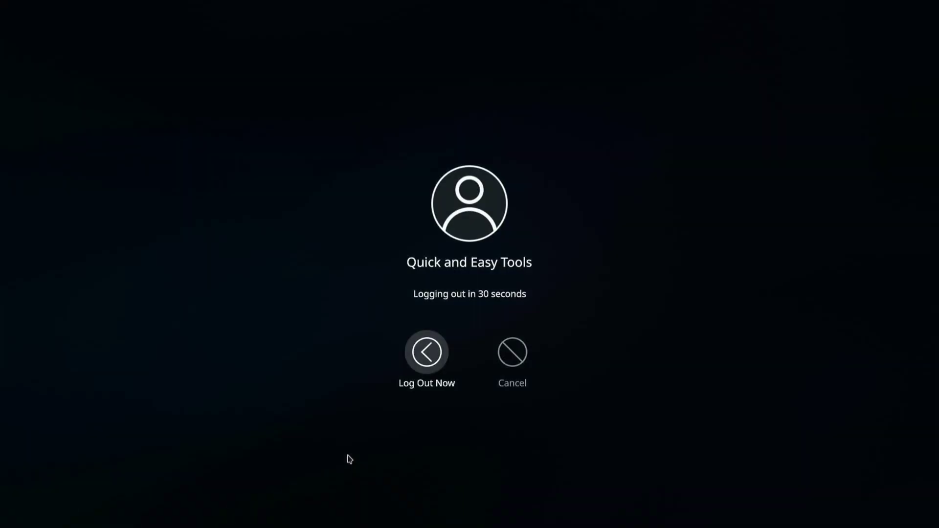
pyautogui.click(433, 349)
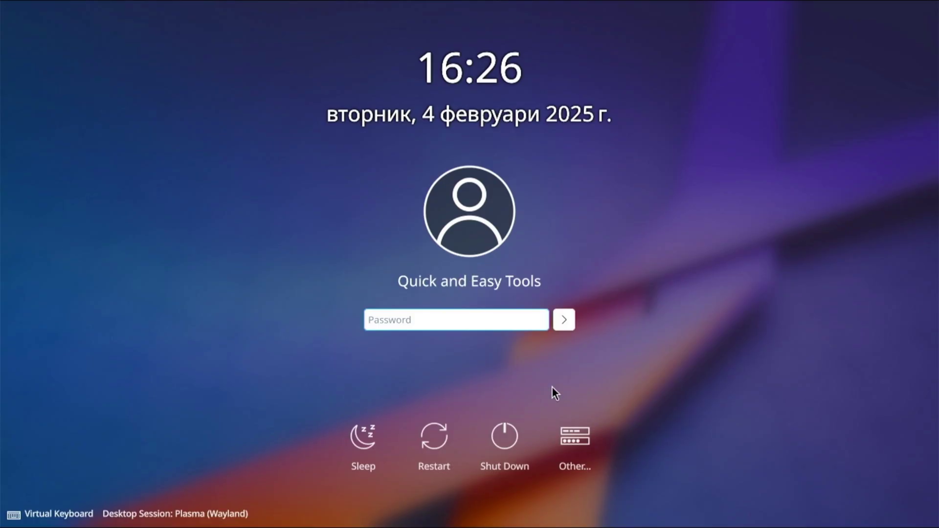
# At the login screen, enter 'root' as the username under Other
pyautogui.click(570, 465)
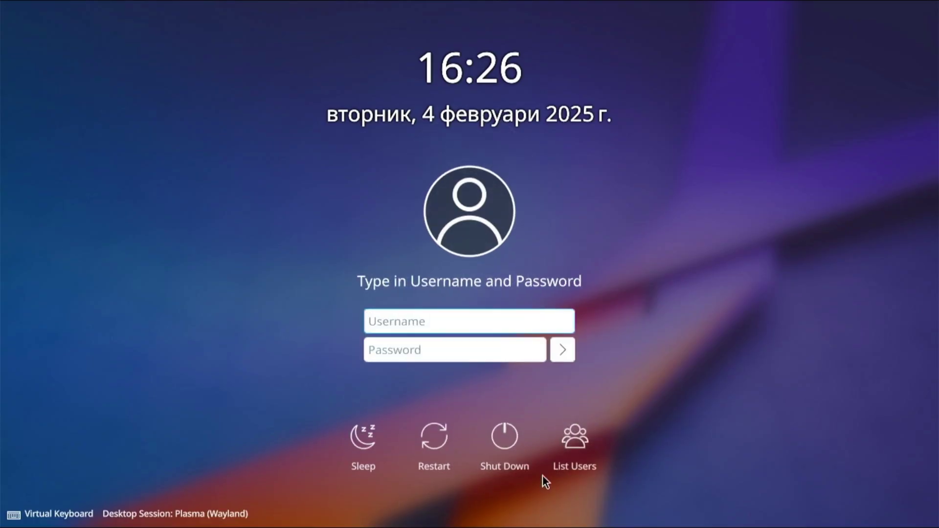
pyautogui.write('root')
pyautogui.click(379, 349)
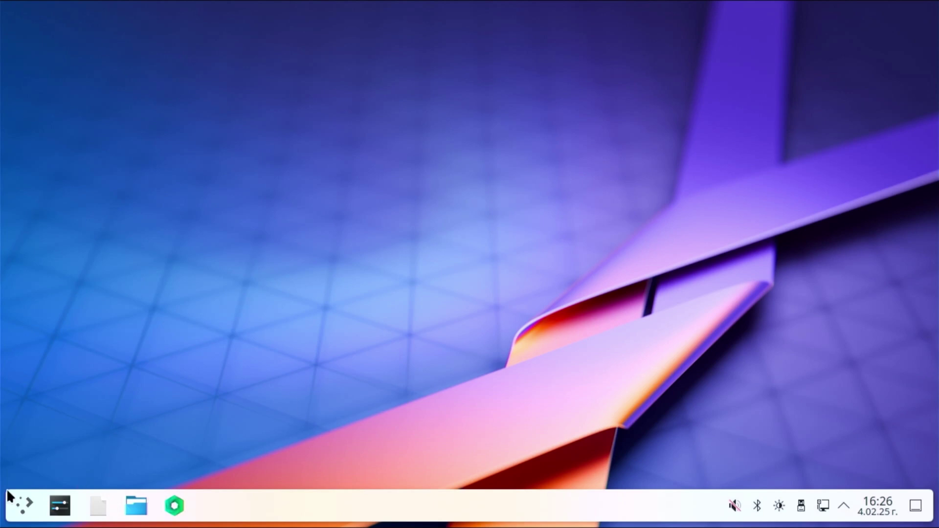
# Launch the Dolphin file manager from the application launcher
pyautogui.click(28, 503)
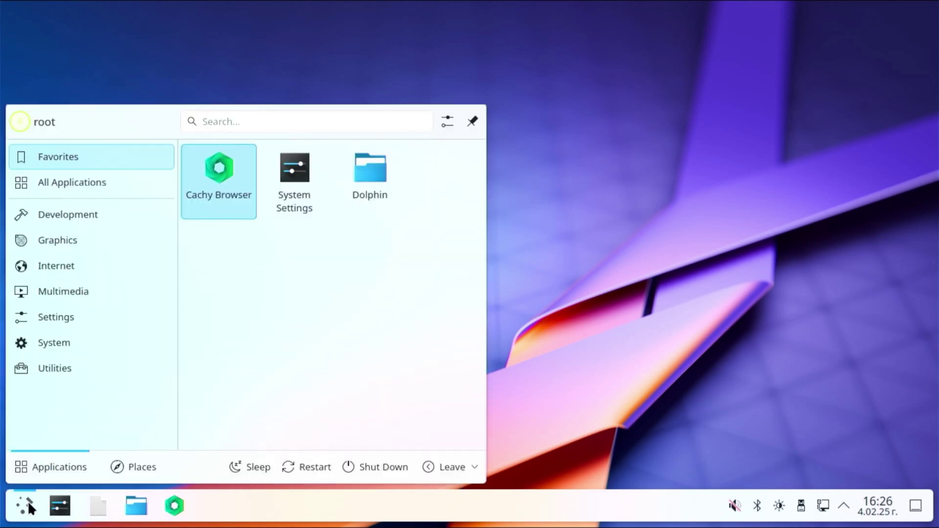
pyautogui.click(27, 501)
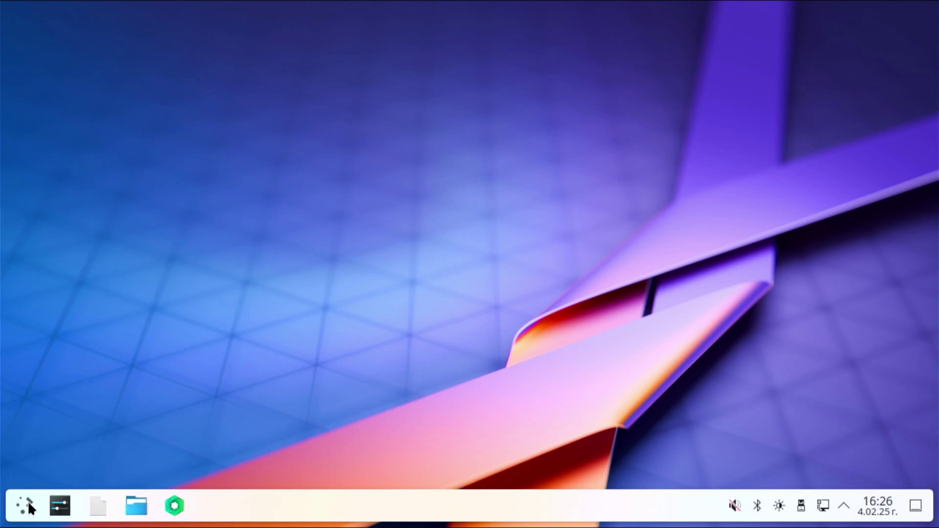
pyautogui.click(27, 501)
pyautogui.click(369, 156)
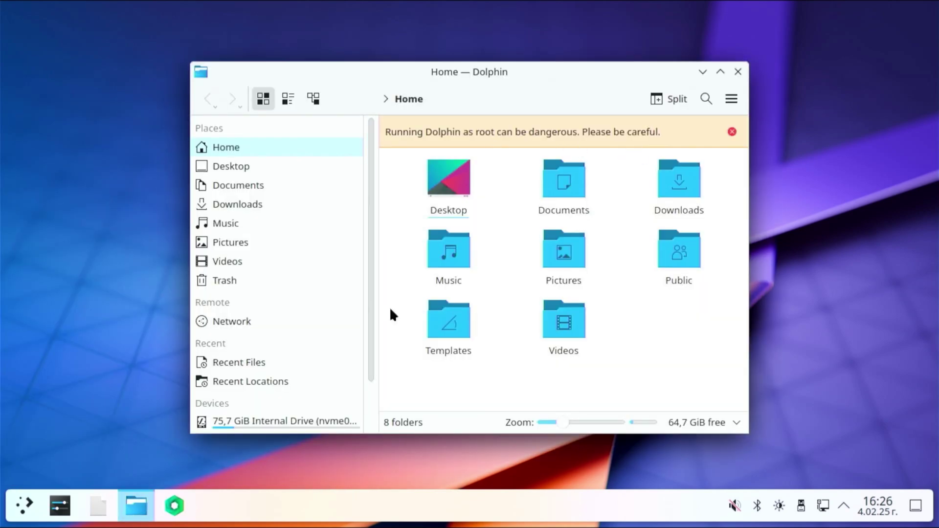
# On the 75,7 GiB internal drive, copy the Microsoft folder from mnt/EFI
pyautogui.scroll(-2, 330, 304)
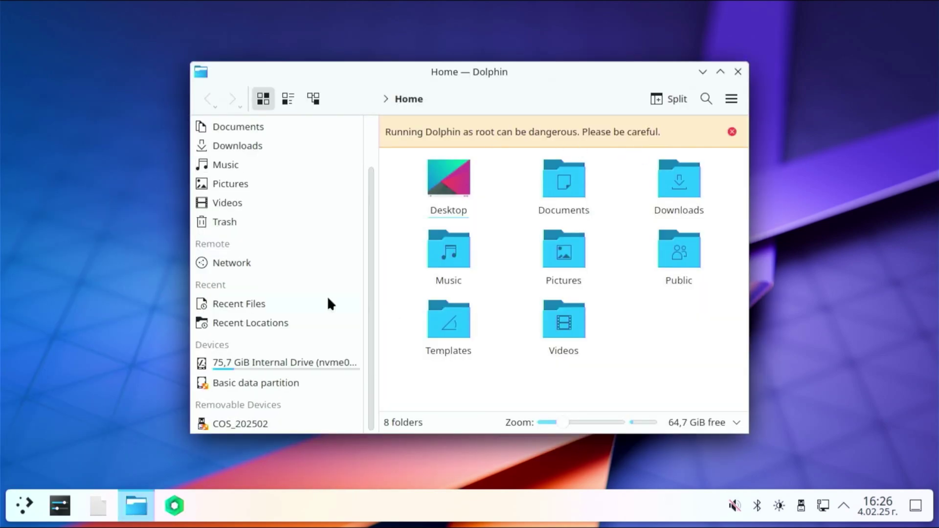
pyautogui.click(239, 363)
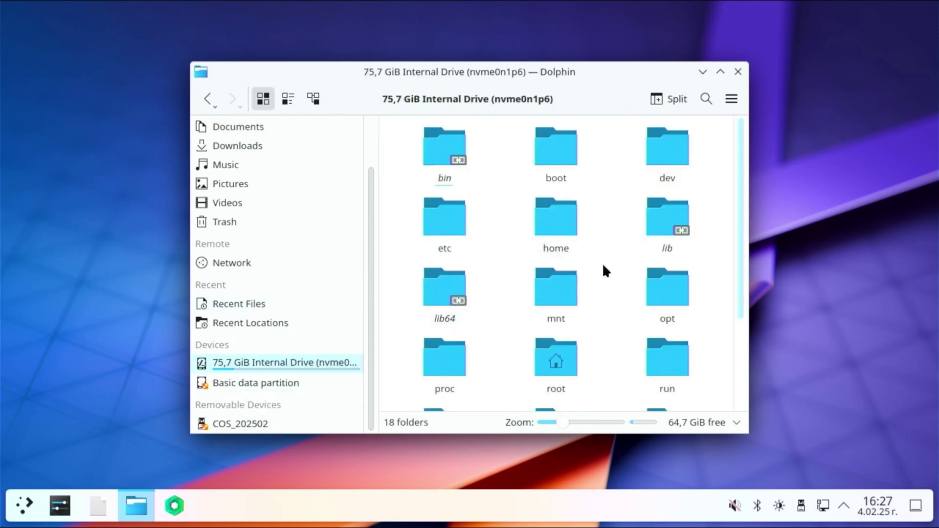
pyautogui.scroll(-2, 545, 187)
pyautogui.click(567, 174)
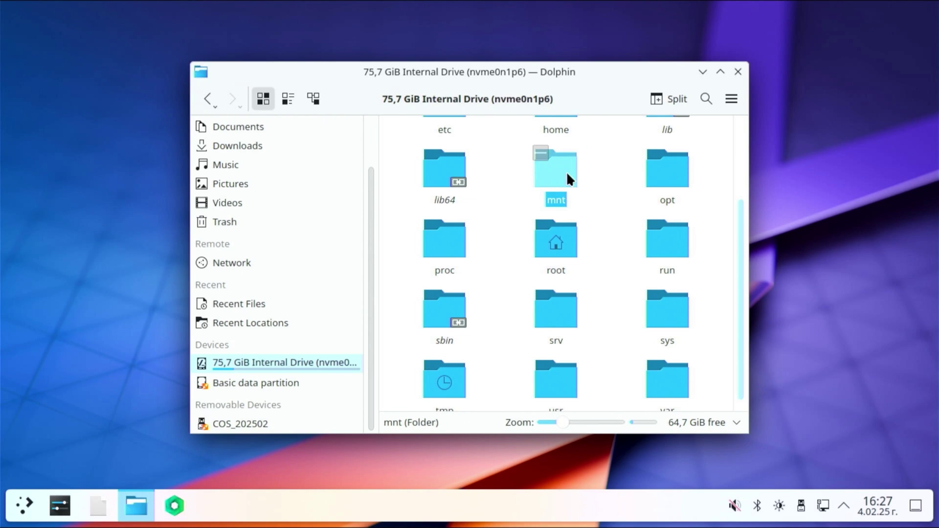
pyautogui.doubleClick(555, 183)
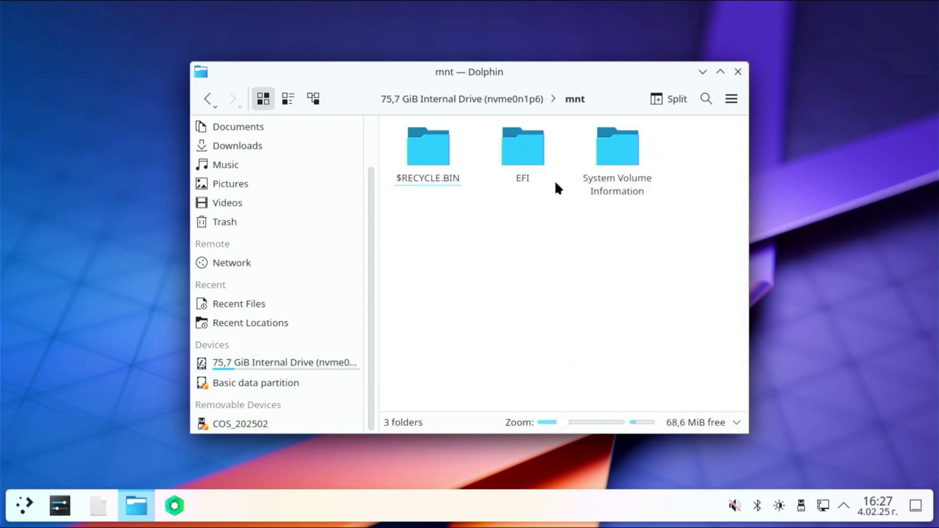
pyautogui.doubleClick(529, 156)
pyautogui.rightClick(527, 157)
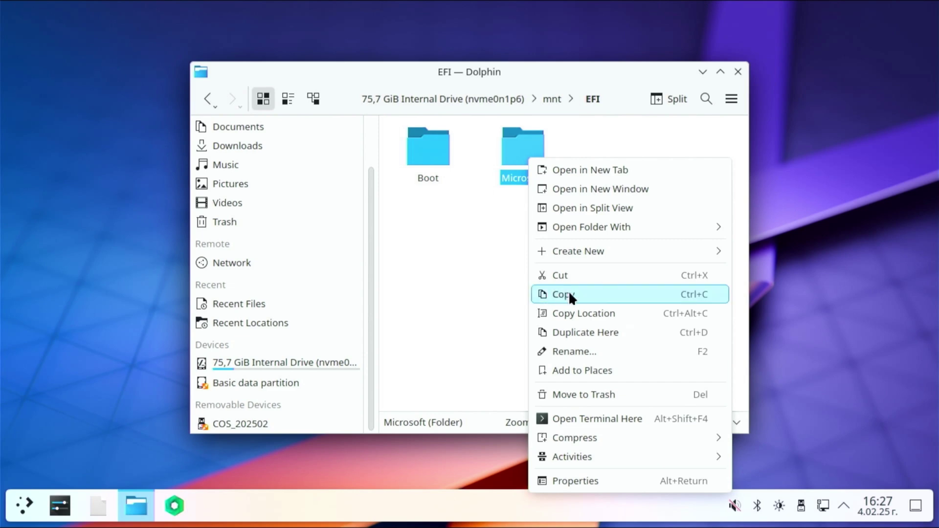
pyautogui.click(579, 294)
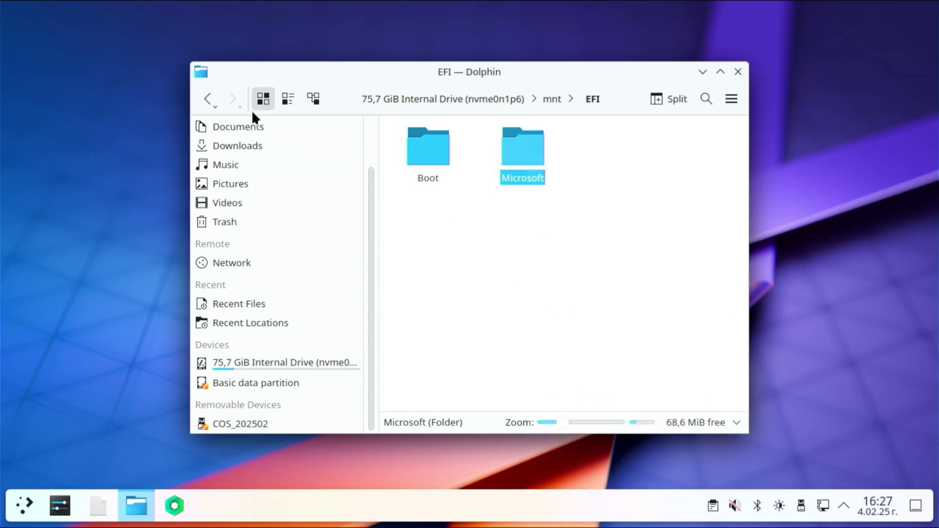
# Paste the Microsoft folder into the drive's boot/EFI folder, beside BOOT, Linux and systemd
pyautogui.click(207, 103)
pyautogui.click(206, 103)
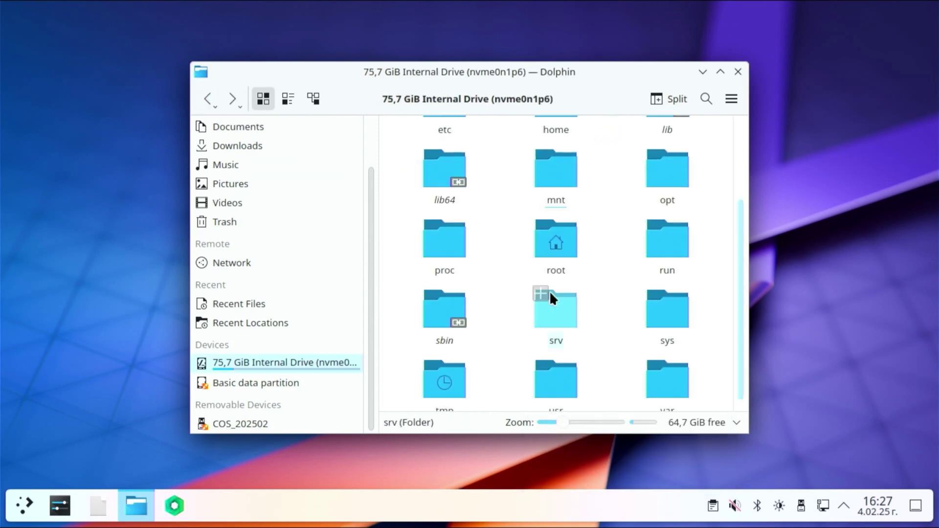
pyautogui.scroll(2, 550, 291)
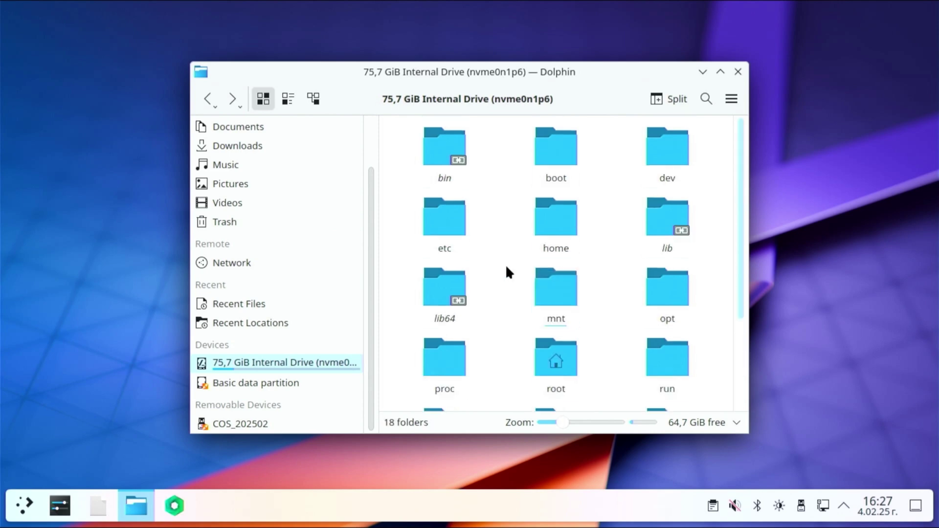
pyautogui.doubleClick(550, 159)
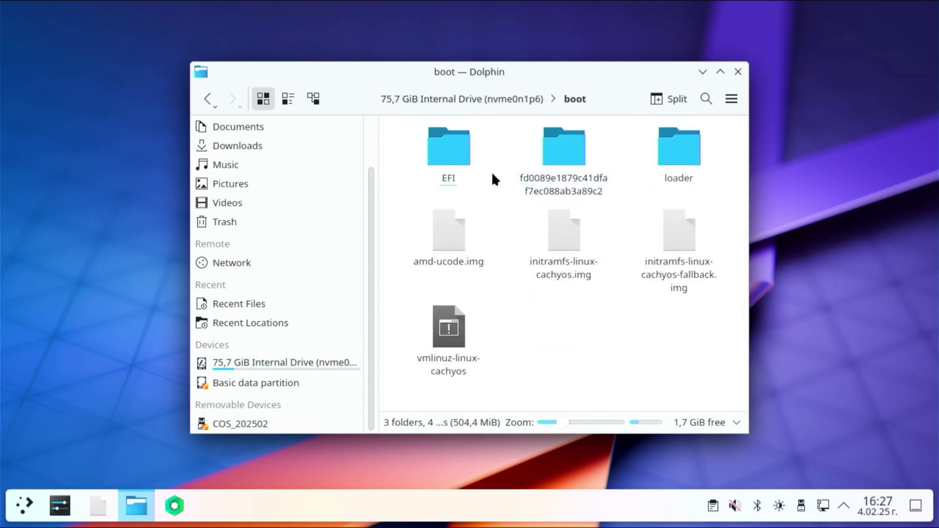
pyautogui.click(445, 158)
pyautogui.doubleClick(450, 154)
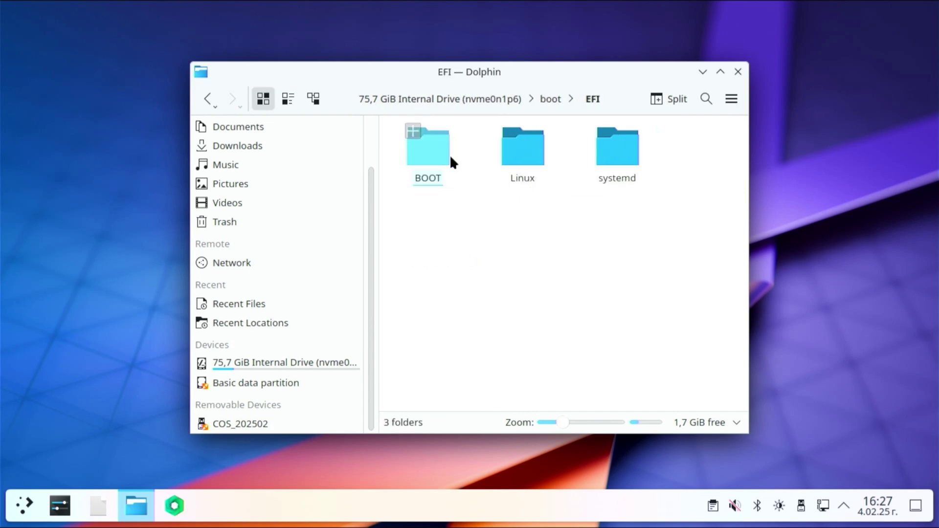
pyautogui.rightClick(525, 229)
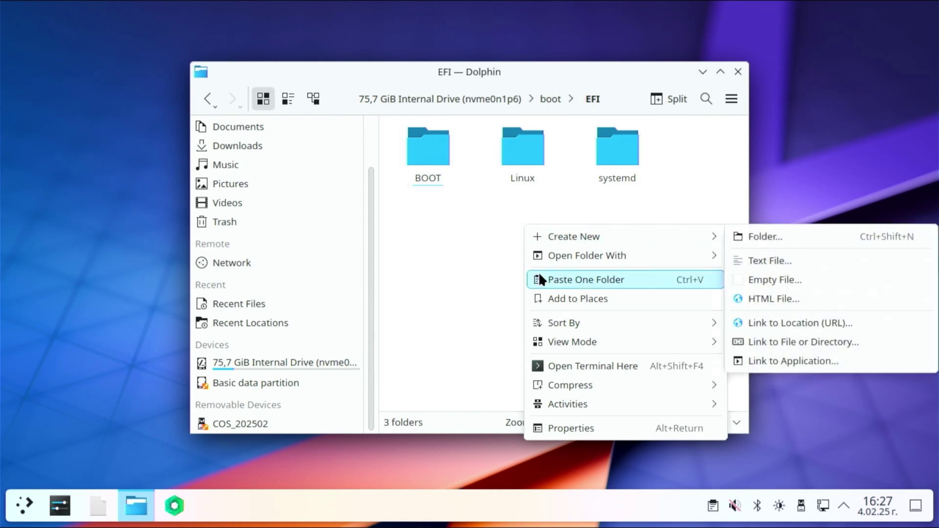
pyautogui.click(604, 281)
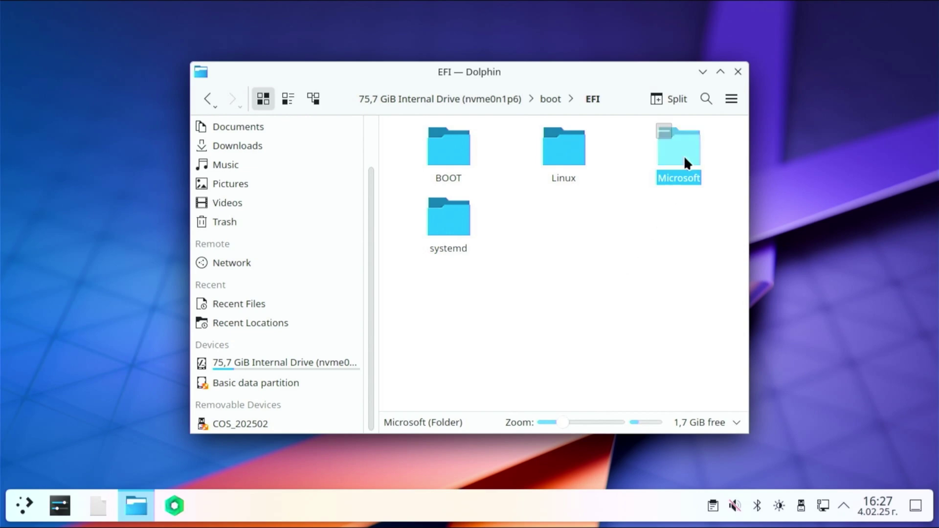
pyautogui.click(655, 219)
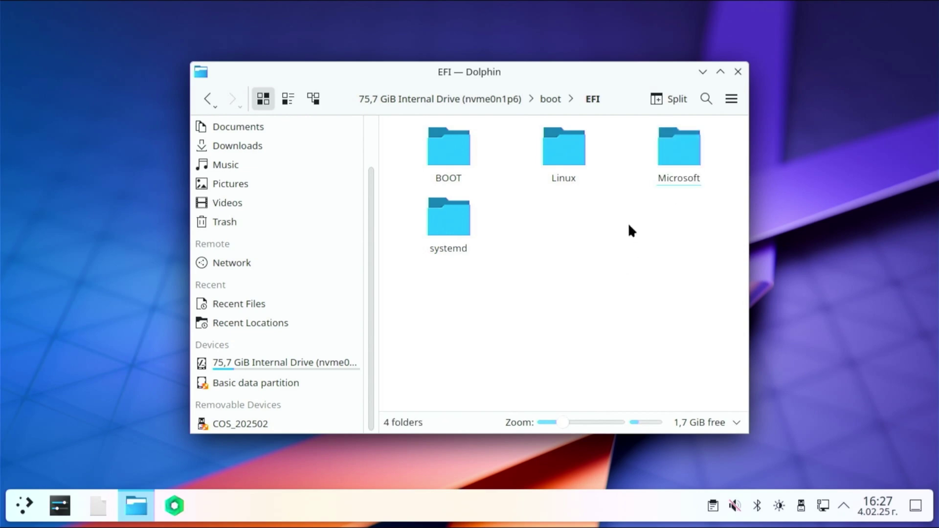
# Close Dolphin and restart the computer immediately
pyautogui.click(738, 72)
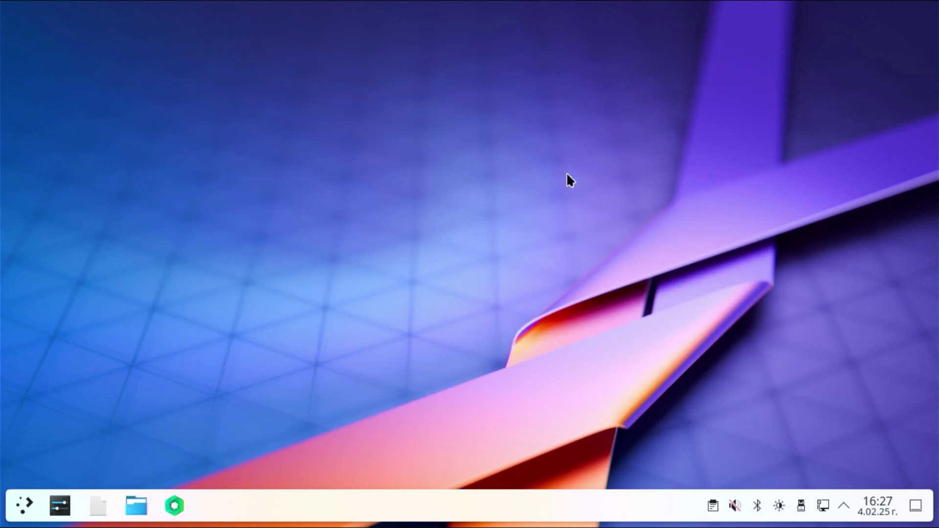
pyautogui.click(29, 505)
pyautogui.click(307, 467)
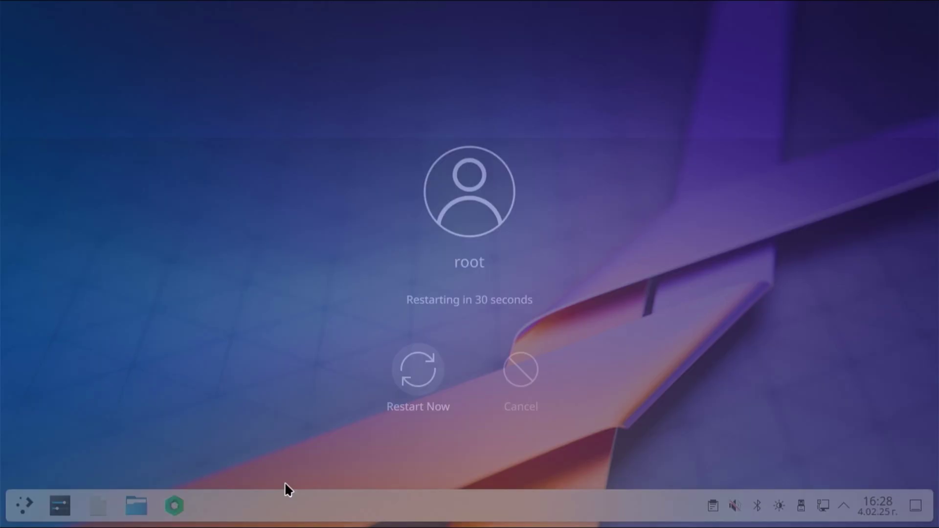
pyautogui.click(415, 376)
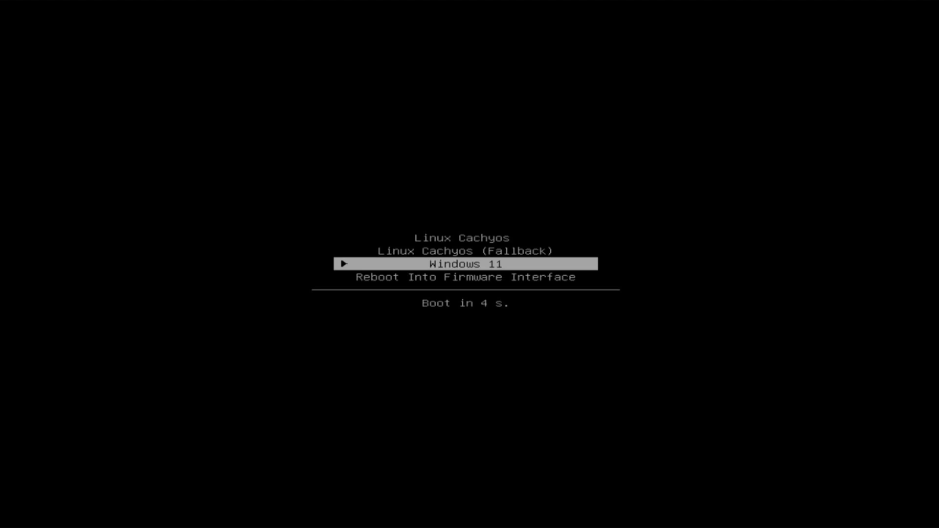
# In the systemd-boot menu, browse the entries and make Linux Cachyos the default
pyautogui.press('Down')
pyautogui.press('Up')
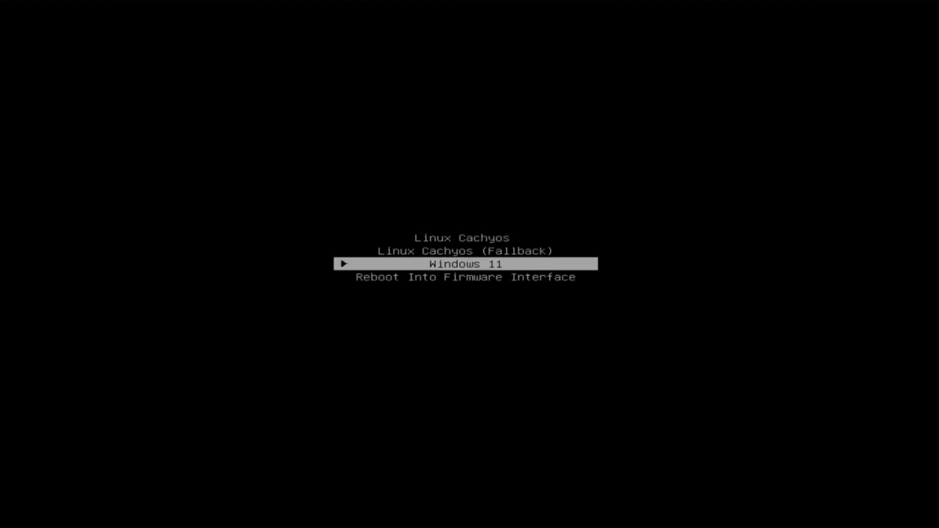
pyautogui.press('Up')
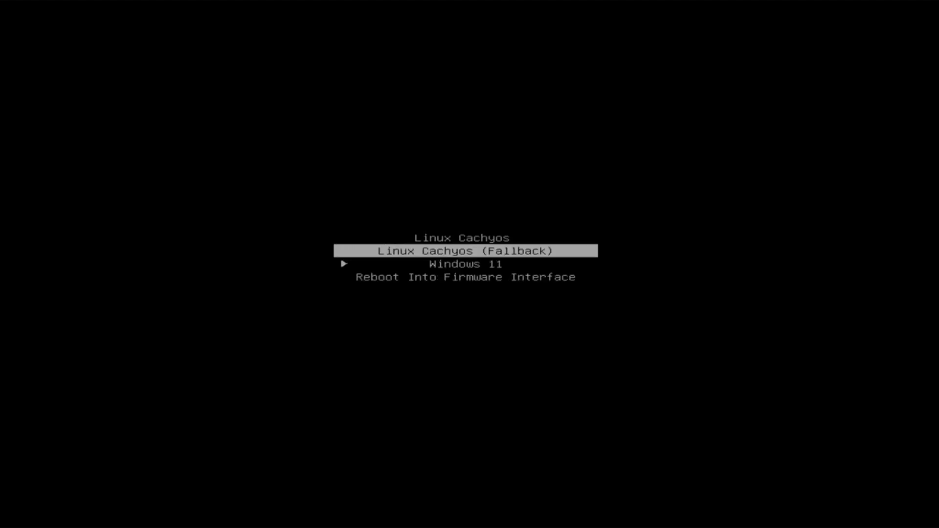
pyautogui.press('Up')
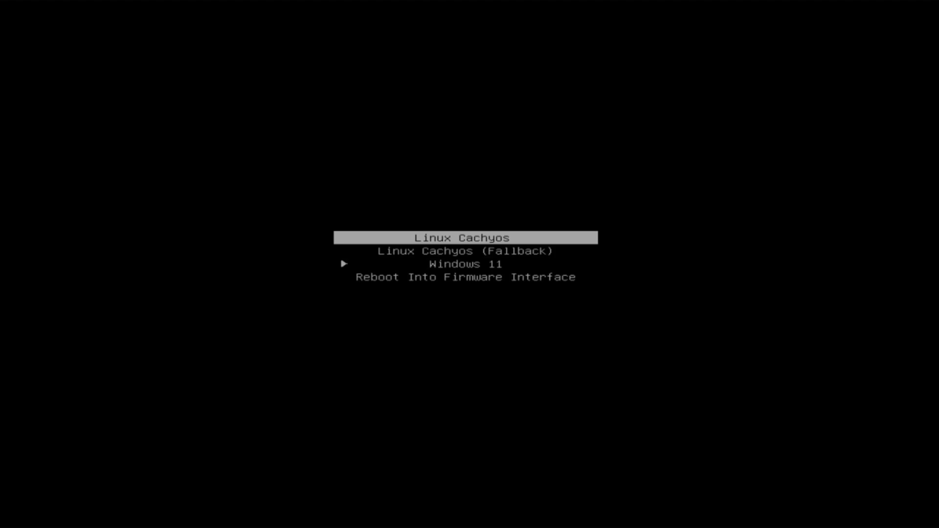
pyautogui.press('Down')
pyautogui.press('Down')
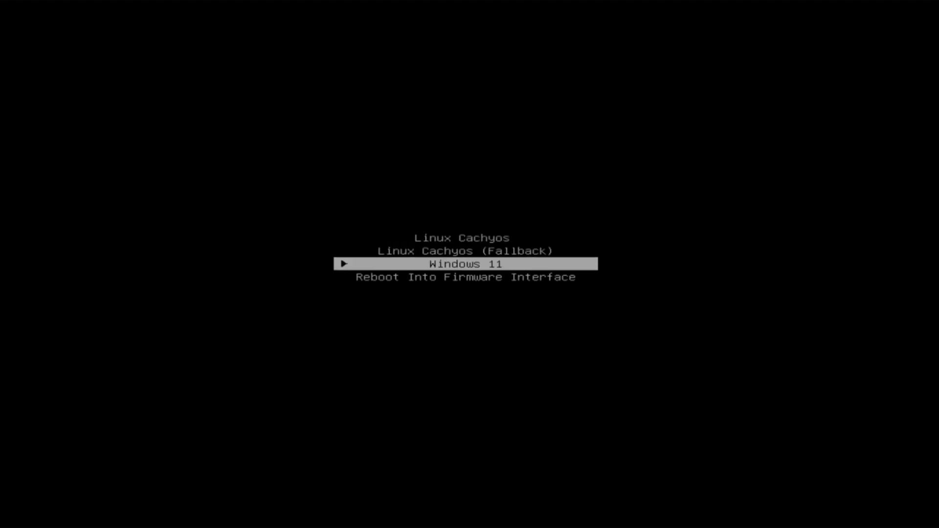
pyautogui.press('Up')
pyautogui.press('Up')
pyautogui.press('d')
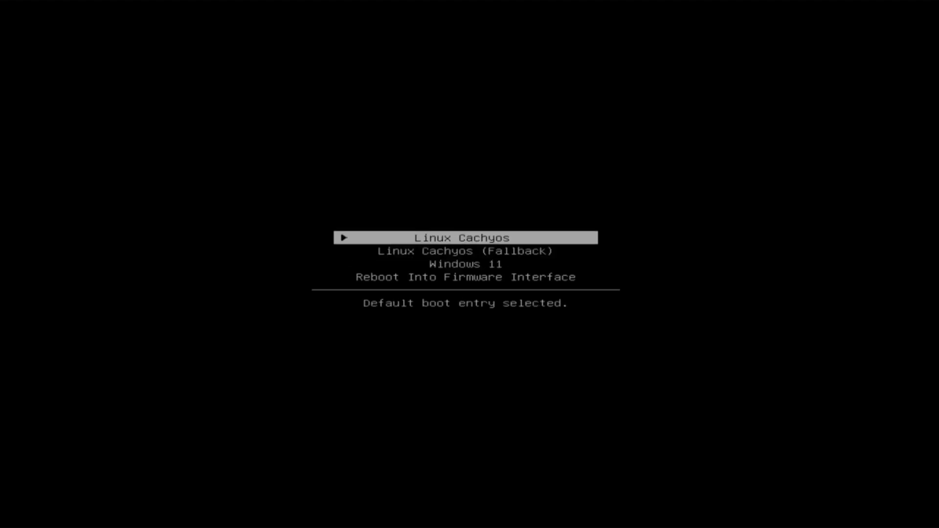
# Try Windows 11 as the default boot entry, then restore Linux Cachyos as default
pyautogui.press('Down')
pyautogui.press('Down')
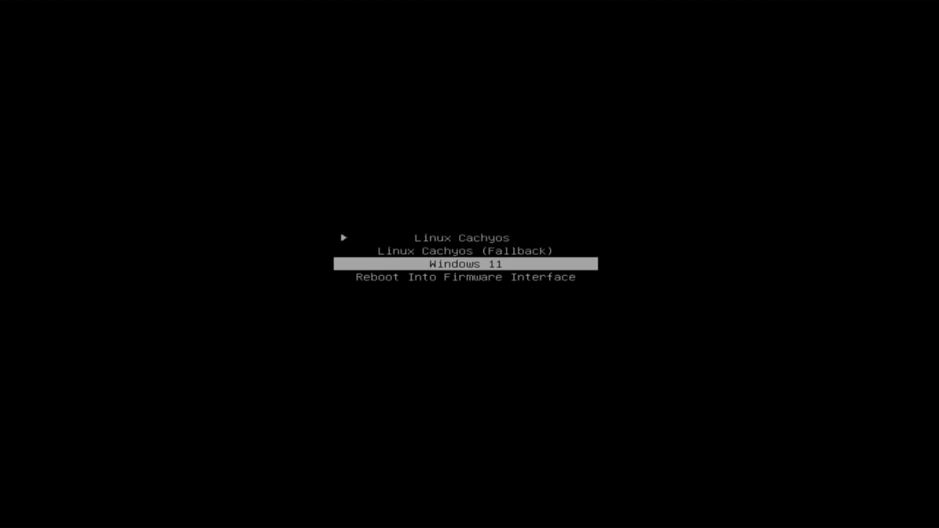
pyautogui.press('d')
pyautogui.press('e')
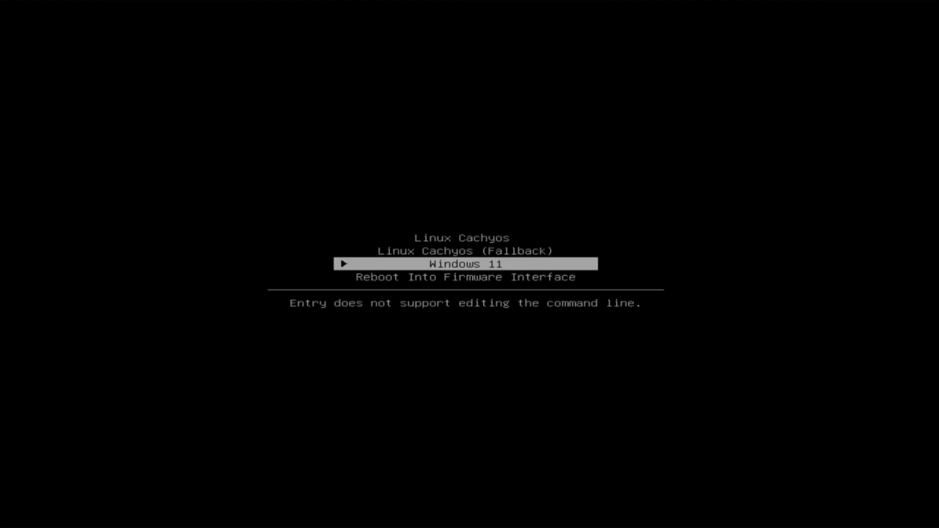
pyautogui.press('Up')
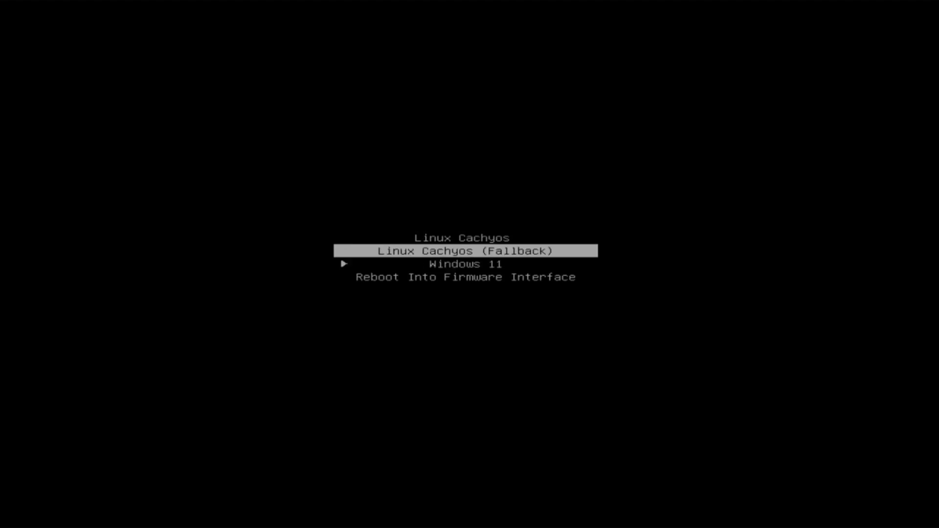
pyautogui.press('Up')
pyautogui.press('d')
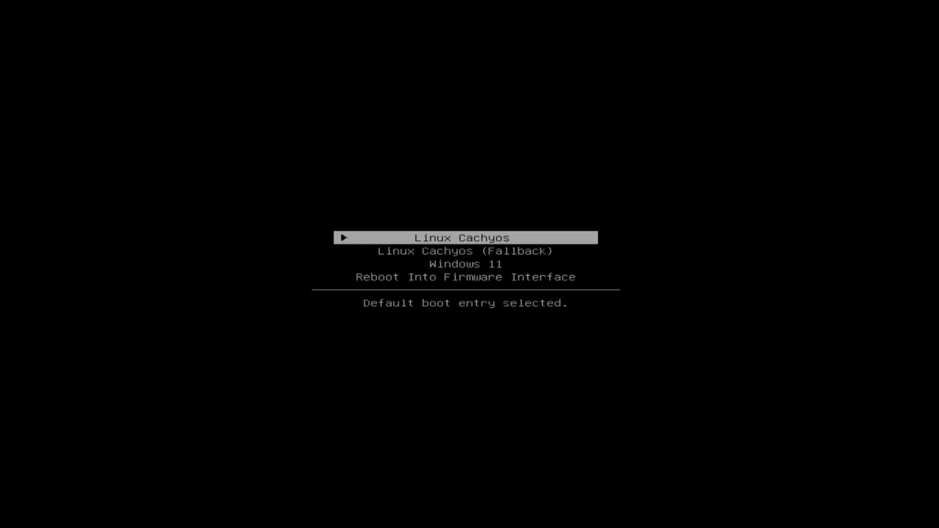
pyautogui.press('Down')
pyautogui.press('Down')
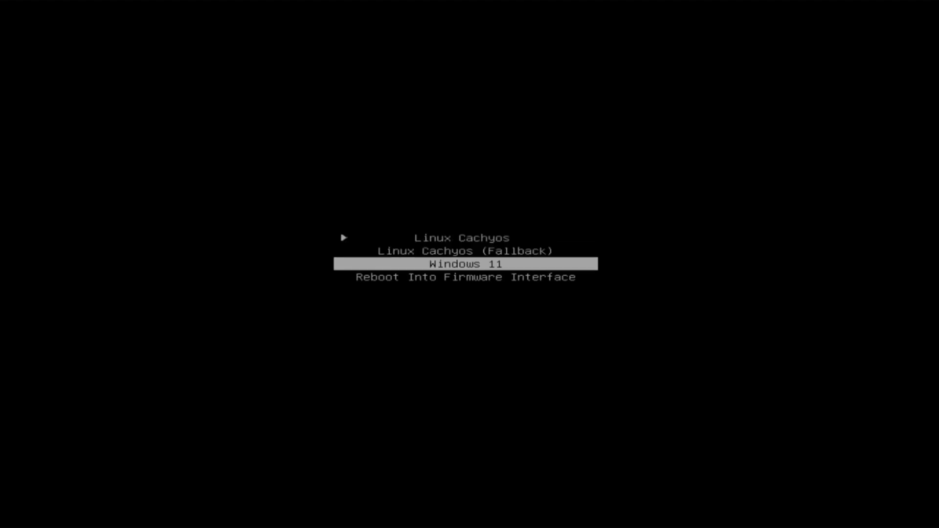